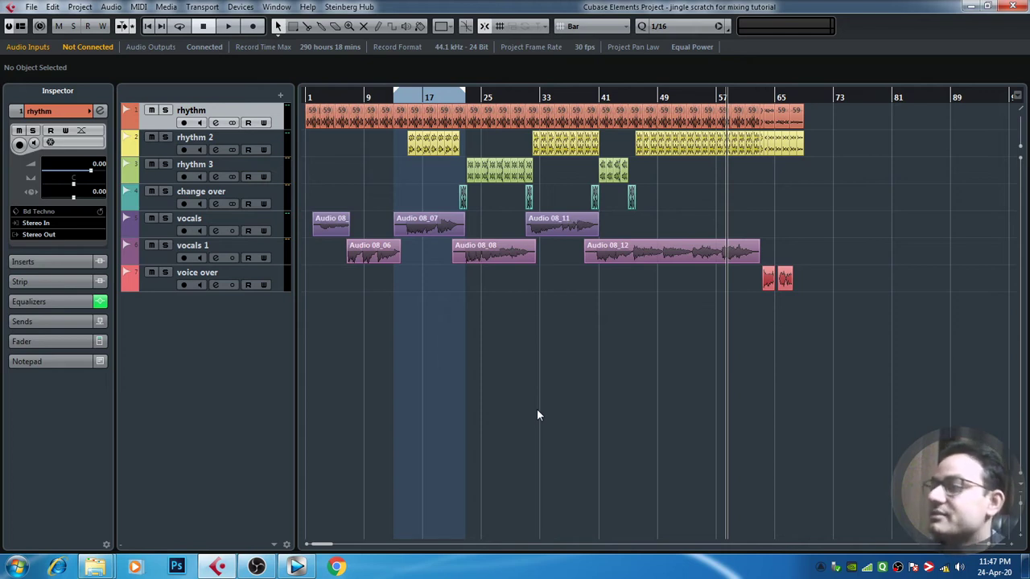
drag(810, 119, 399, 194)
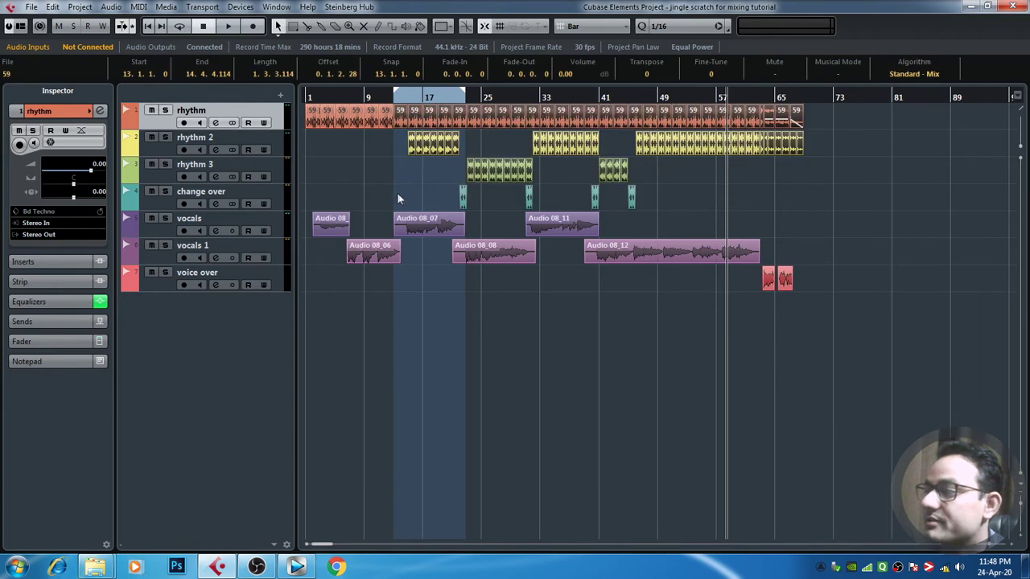
click(338, 194)
drag(425, 268, 434, 268)
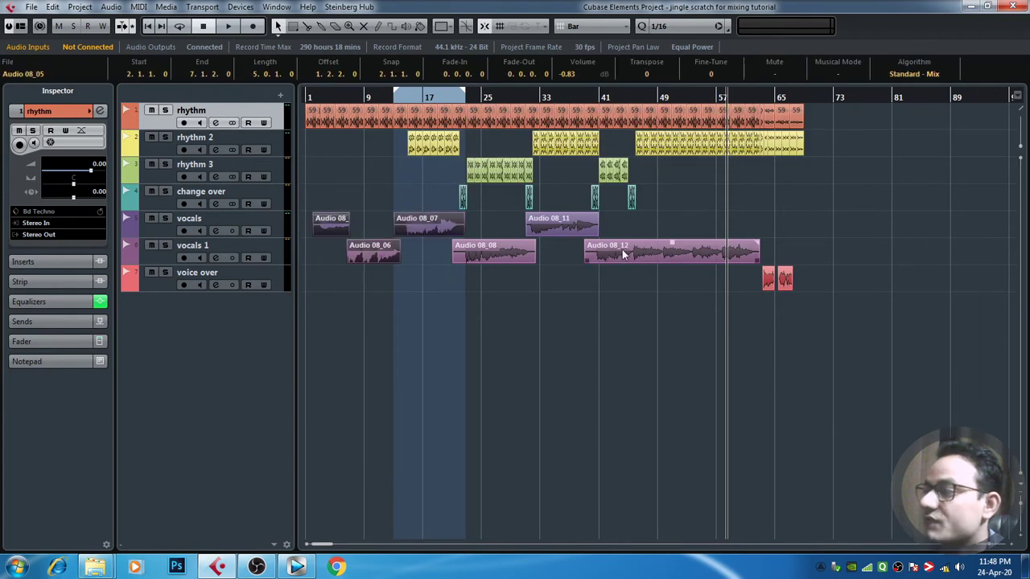
click(622, 249)
click(835, 278)
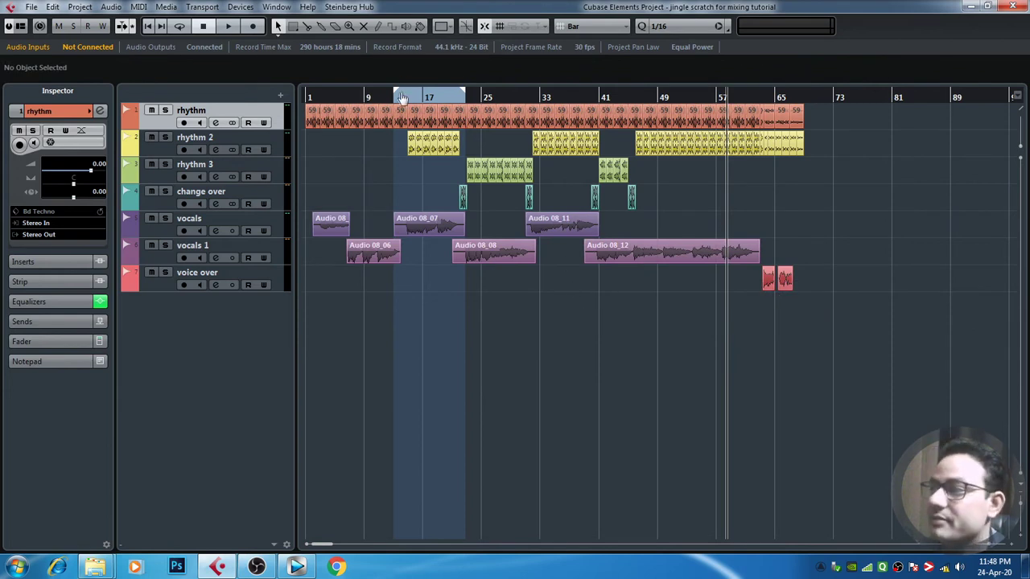
Collapse the locator range to the start of the project and play back the jingle from bar 1.
drag(402, 97, 307, 96)
drag(464, 92, 283, 118)
drag(406, 101, 284, 100)
key(space)
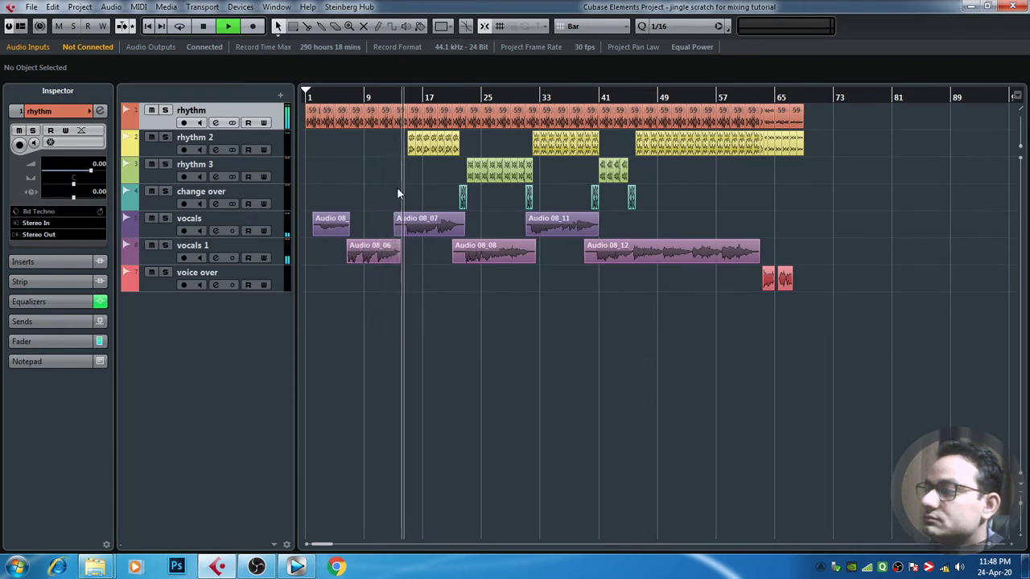
key(space)
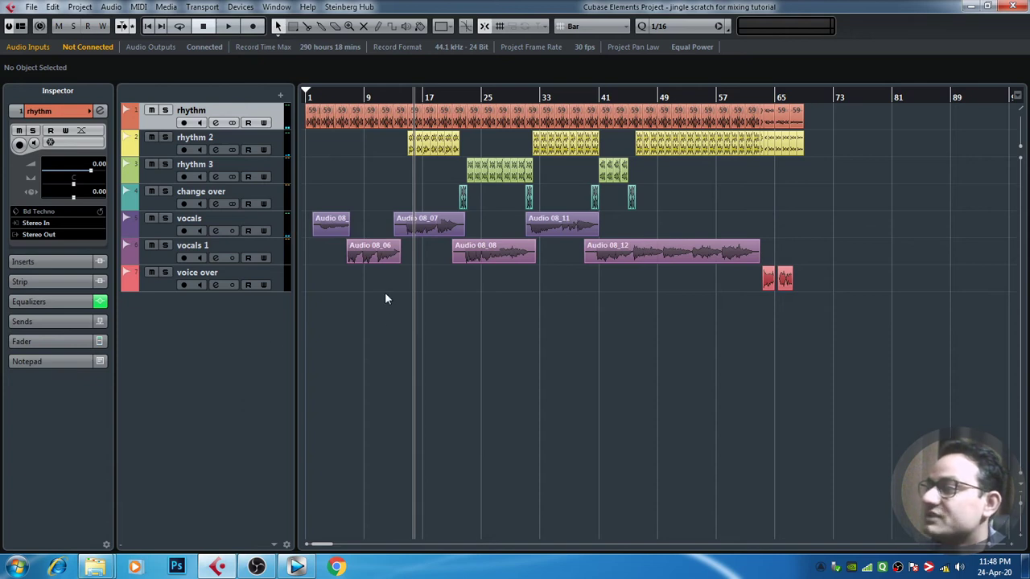
Set the loop range around the rhythm track's clip at bar 15 and play it in a cycle.
click(410, 99)
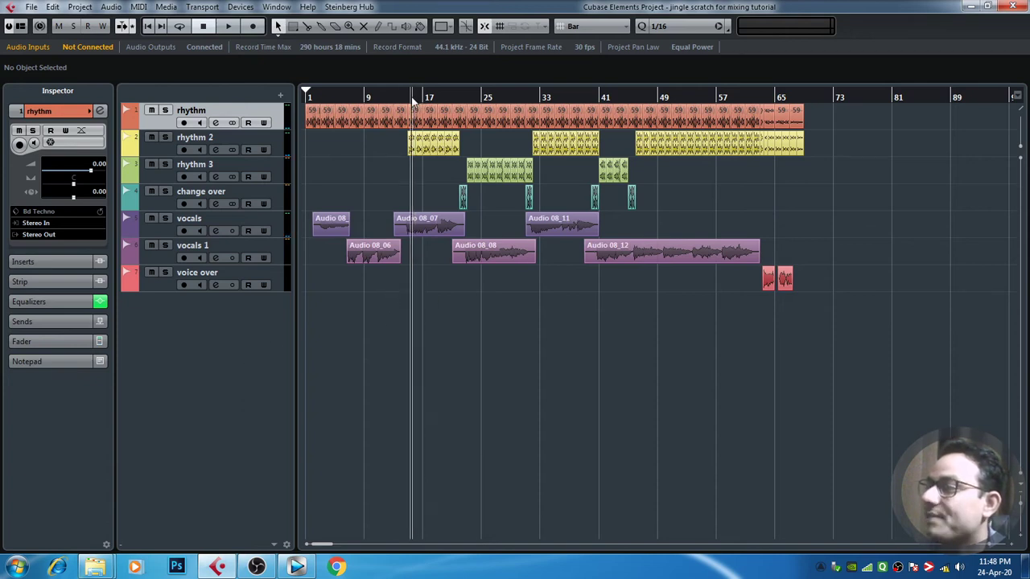
click(414, 117)
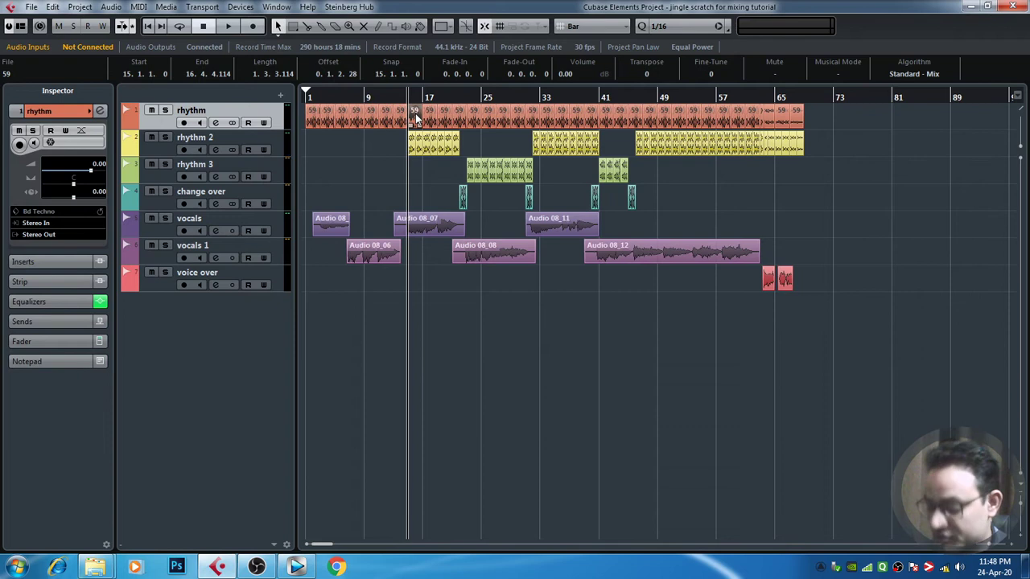
key(p)
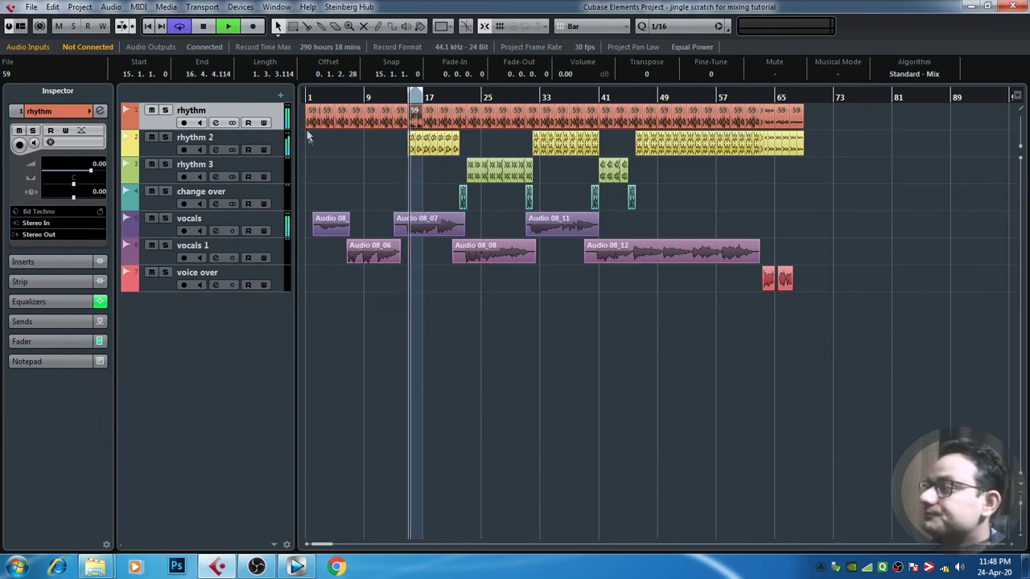
Open the rhythm track's channel equalizer and flatten bands 2 and 3 to about 0 dB.
click(216, 123)
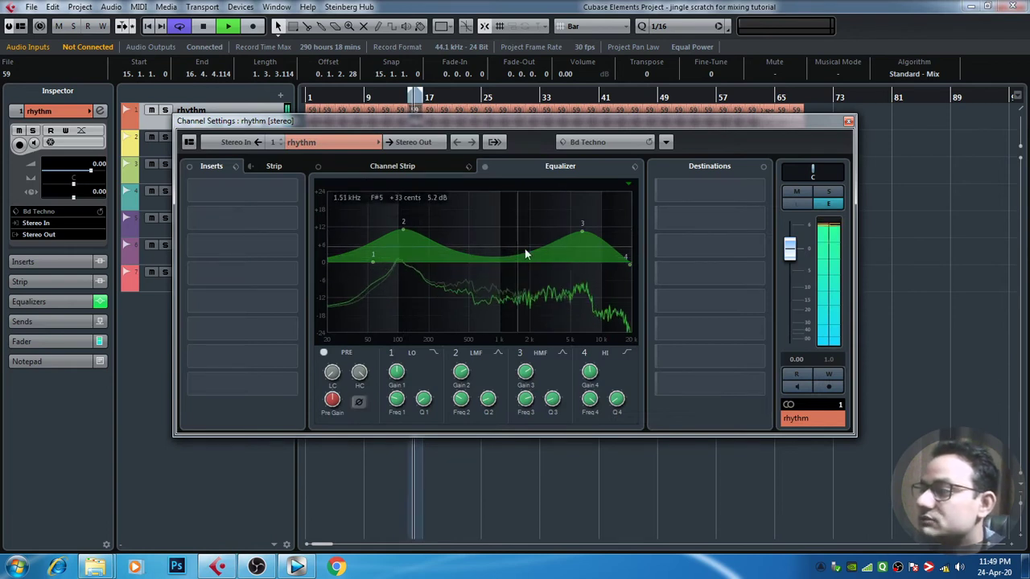
drag(403, 232, 395, 257)
drag(581, 231, 584, 261)
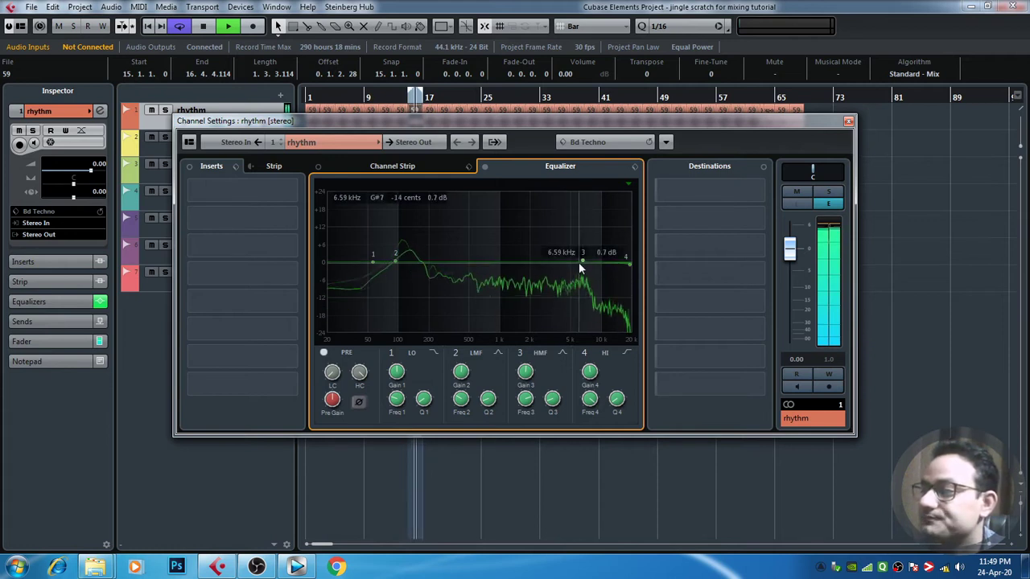
Boost EQ band 2 of the rhythm track by about 10 dB just above 100 Hz and narrow its Q.
drag(395, 262, 416, 220)
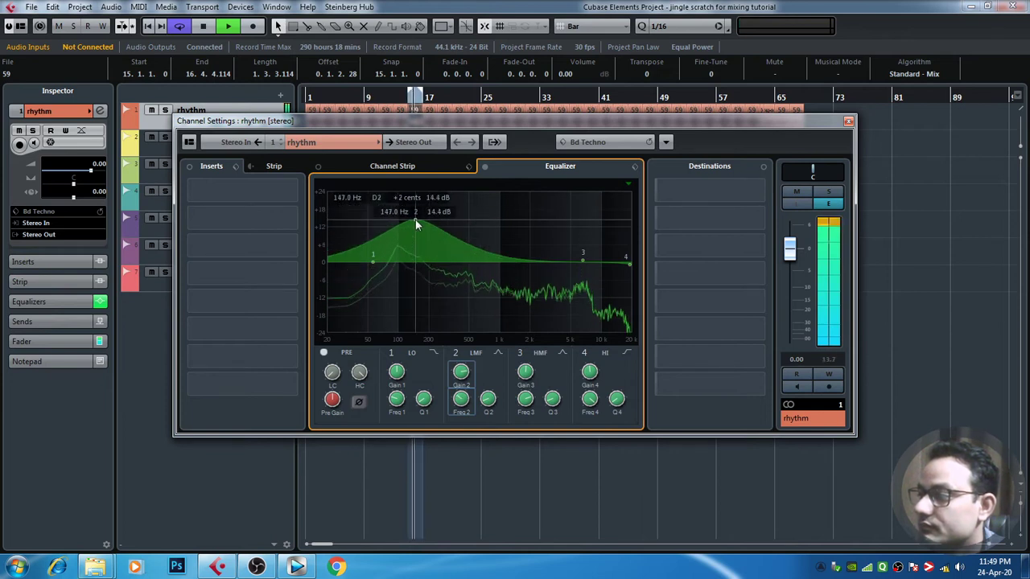
mouse_move(415, 220)
mouse_down()
mouse_move(601, 204)
mouse_move(422, 201)
mouse_move(403, 232)
mouse_up()
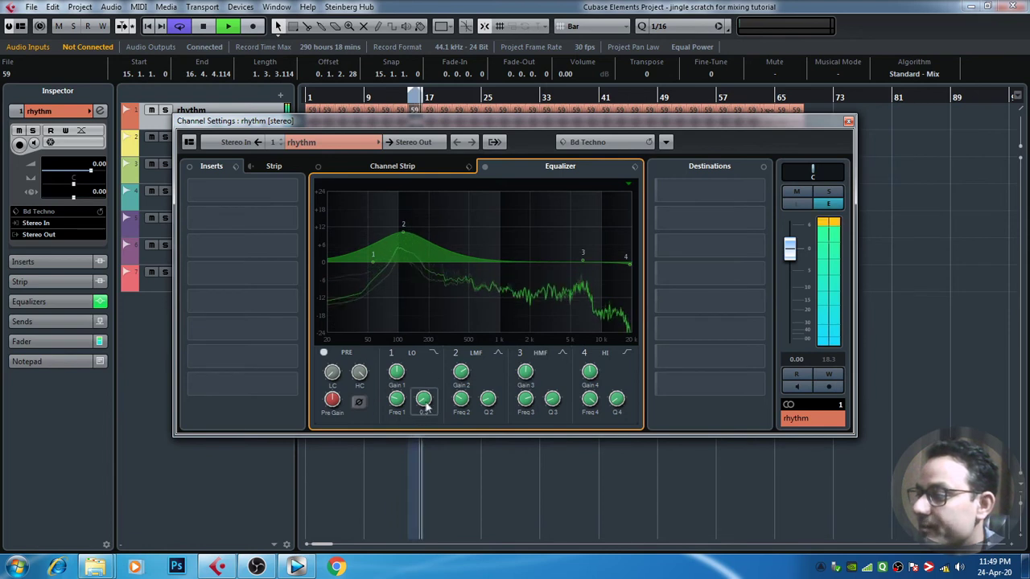
drag(421, 397, 434, 337)
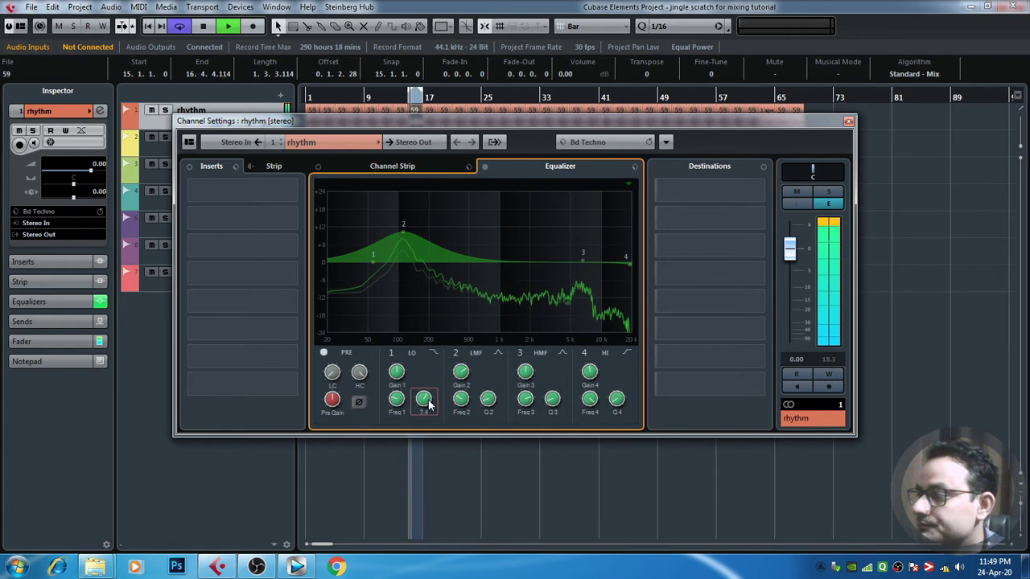
mouse_move(490, 398)
mouse_down()
mouse_move(488, 416)
mouse_move(483, 385)
mouse_up()
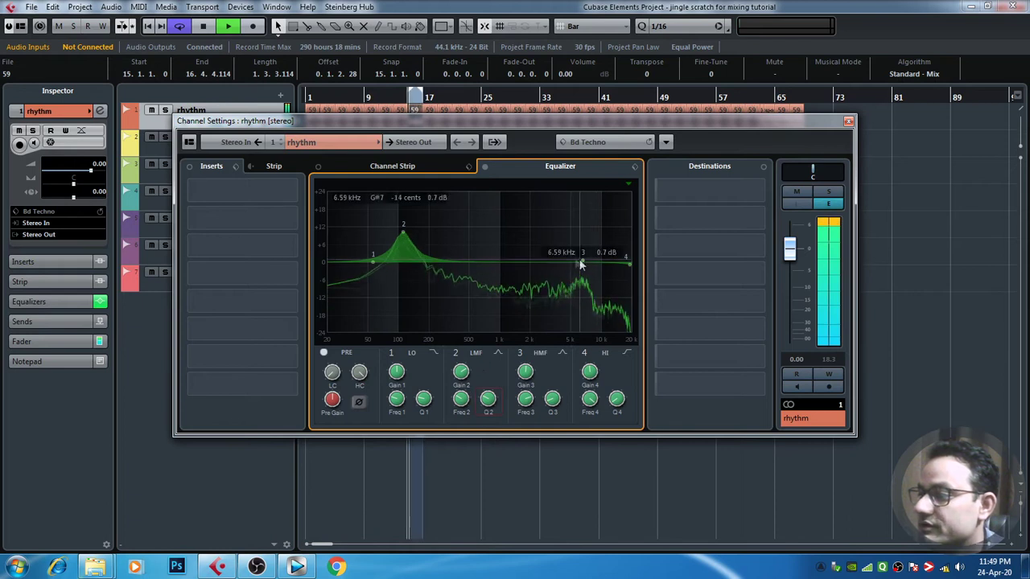
Boost the rhythm track's EQ band 3 by 10.9 dB at 6.69 kHz with a narrower Q, and set band 4 to 13.88 kHz at -0.2 dB.
drag(583, 260, 529, 258)
mouse_move(630, 264)
mouse_down()
mouse_move(575, 238)
mouse_move(560, 245)
mouse_move(552, 232)
mouse_move(615, 261)
mouse_up()
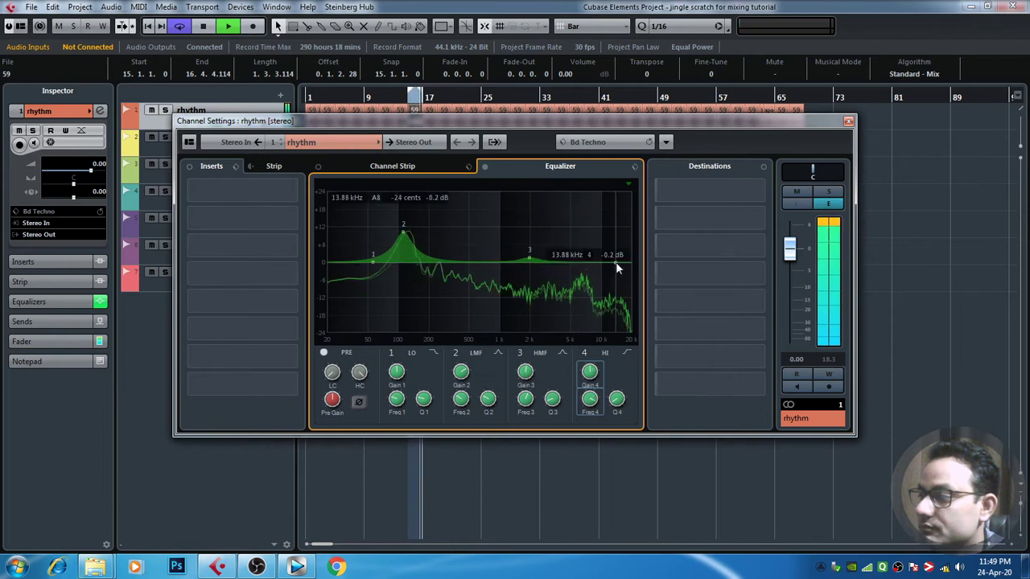
drag(524, 254, 584, 230)
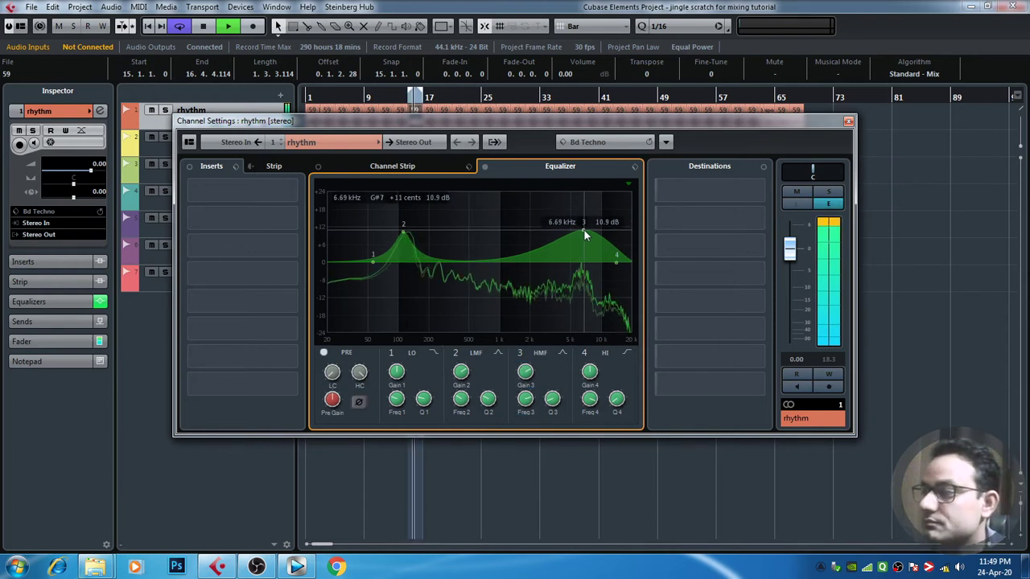
drag(552, 398, 547, 370)
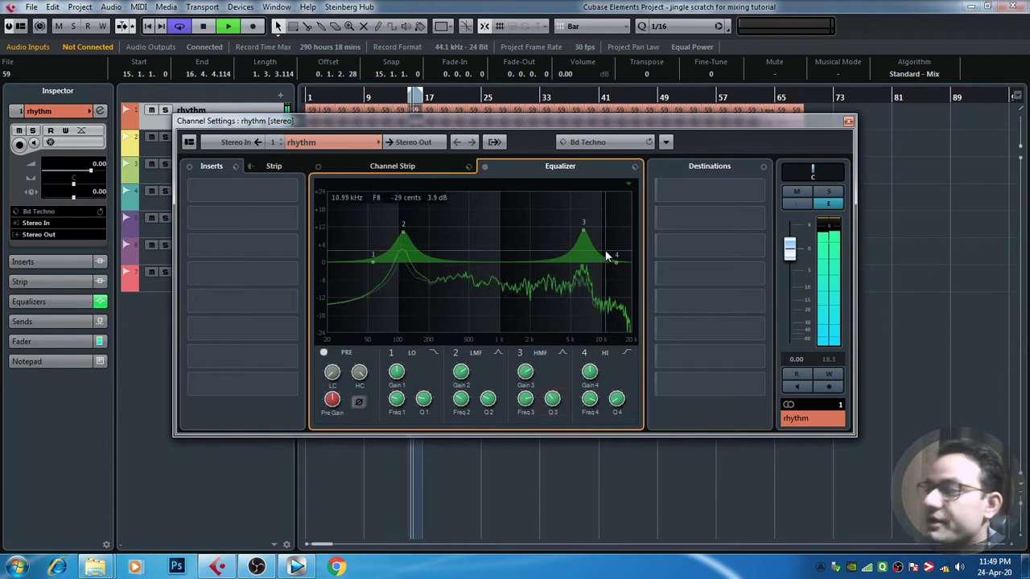
click(848, 121)
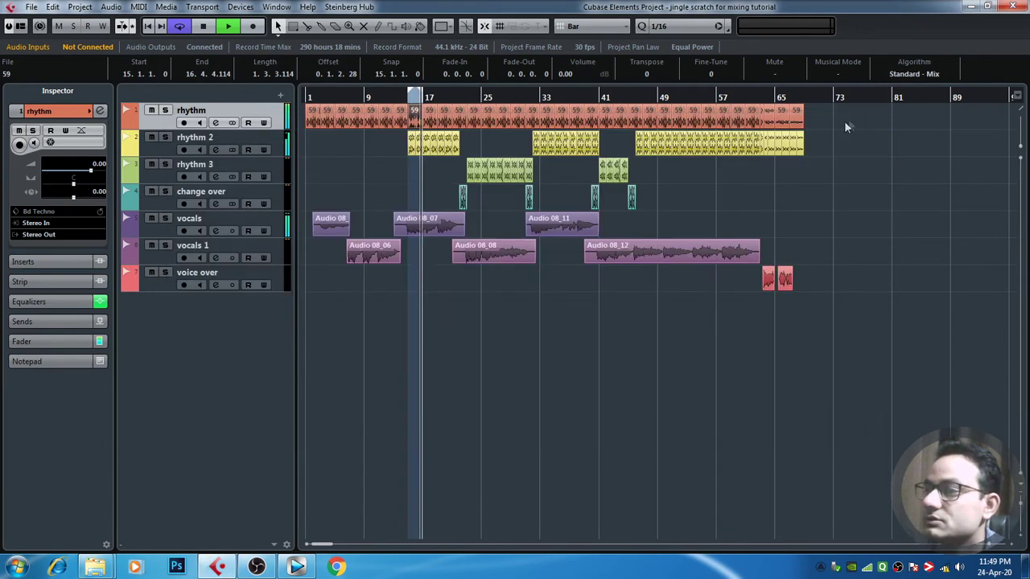
Solo the rhythm 2 track and clear its channel equalizer with the !Reset EQ preset.
click(168, 137)
click(214, 149)
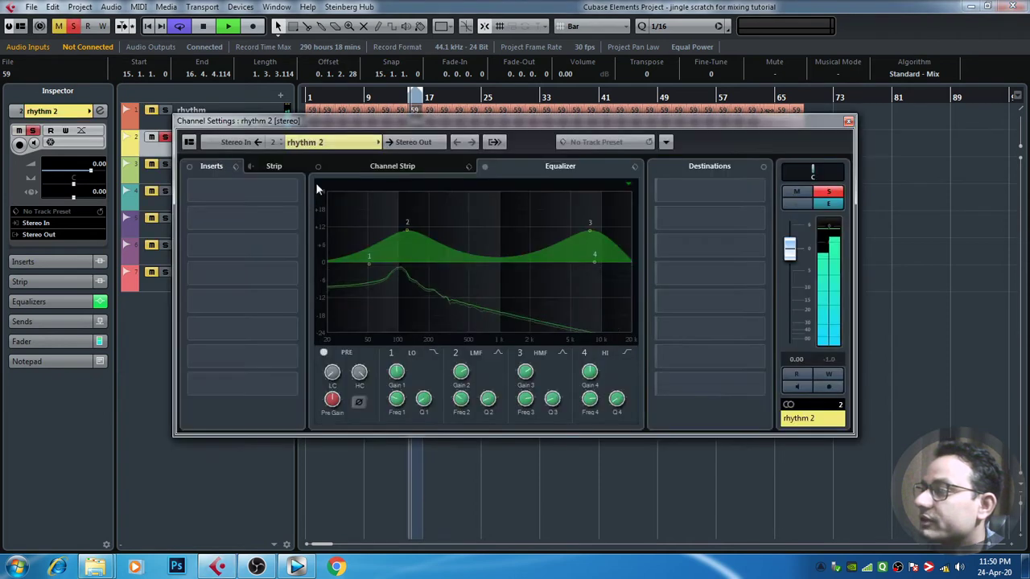
drag(409, 232, 398, 269)
drag(592, 233, 586, 256)
click(634, 167)
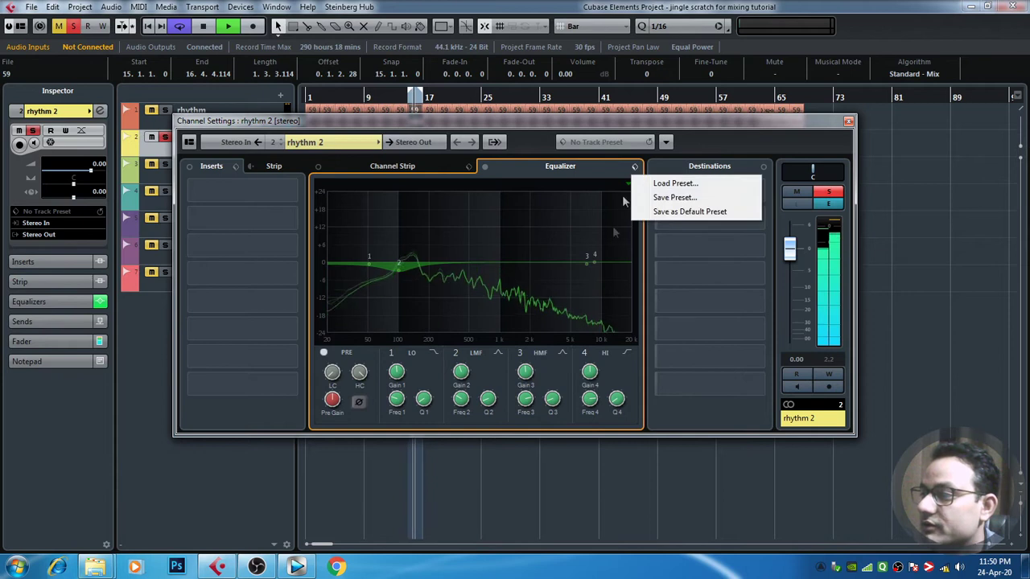
click(666, 183)
click(437, 205)
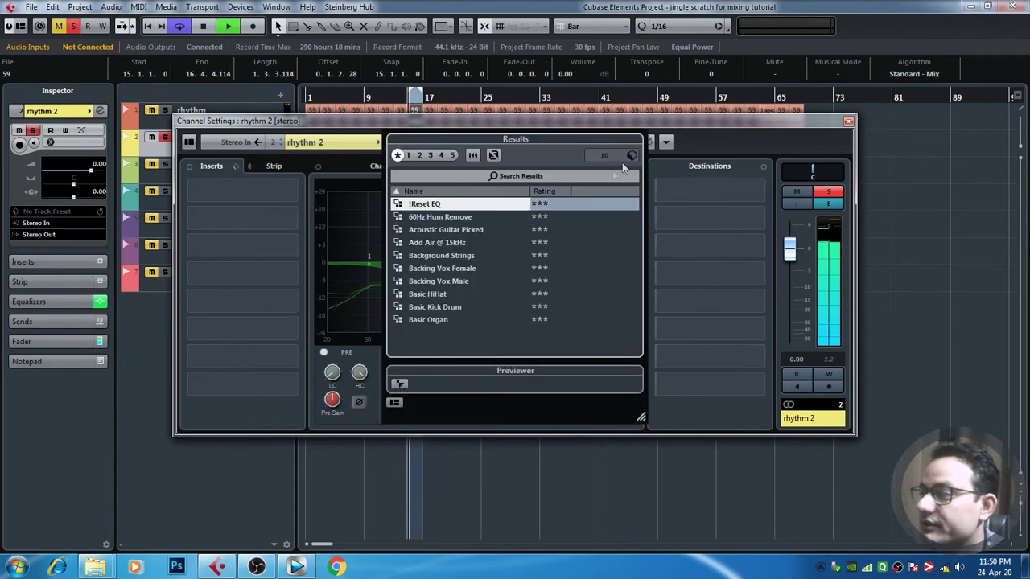
click(682, 145)
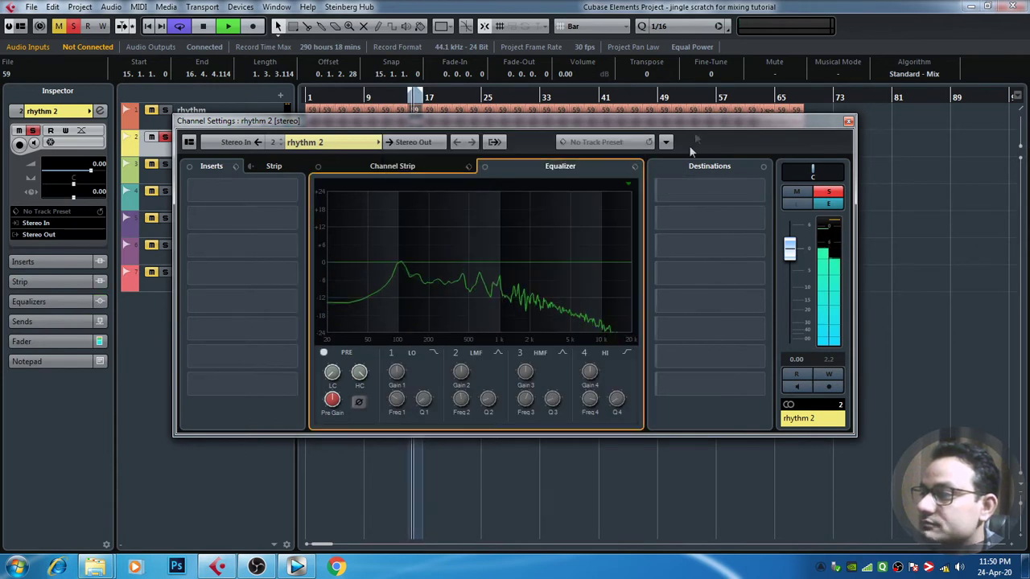
Add all four EQ bands to rhythm 2's flat curve, spread from lows to highs near 0 dB.
click(370, 264)
click(420, 264)
click(518, 264)
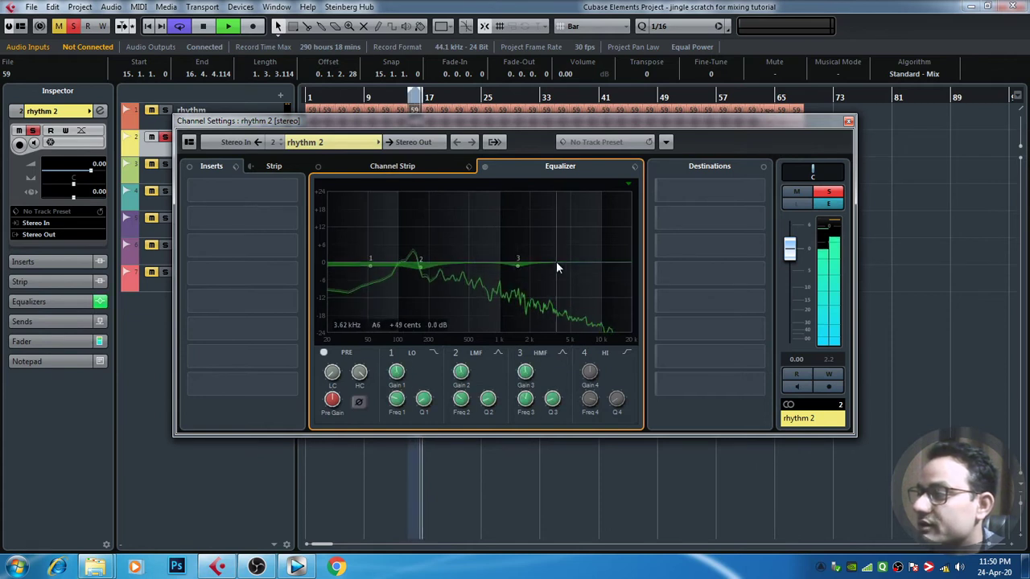
click(598, 263)
On rhythm 2, narrowly boost band 2 about 10 dB near 1.5 kHz and band 3 about 8 dB near 6.7 kHz; set band 1 to 48.7 Hz, 1.3 dB.
drag(409, 248, 518, 230)
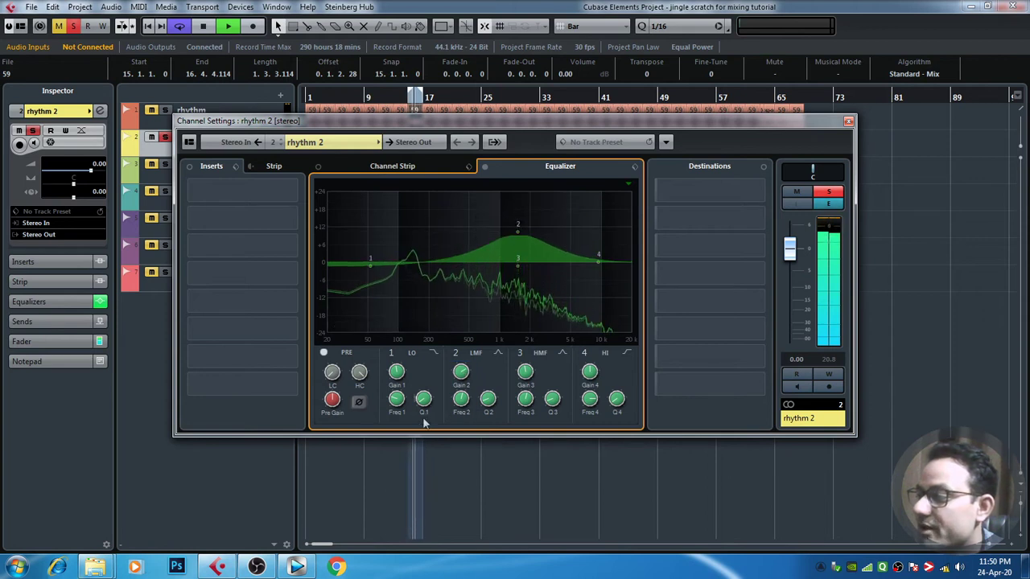
drag(483, 398, 486, 357)
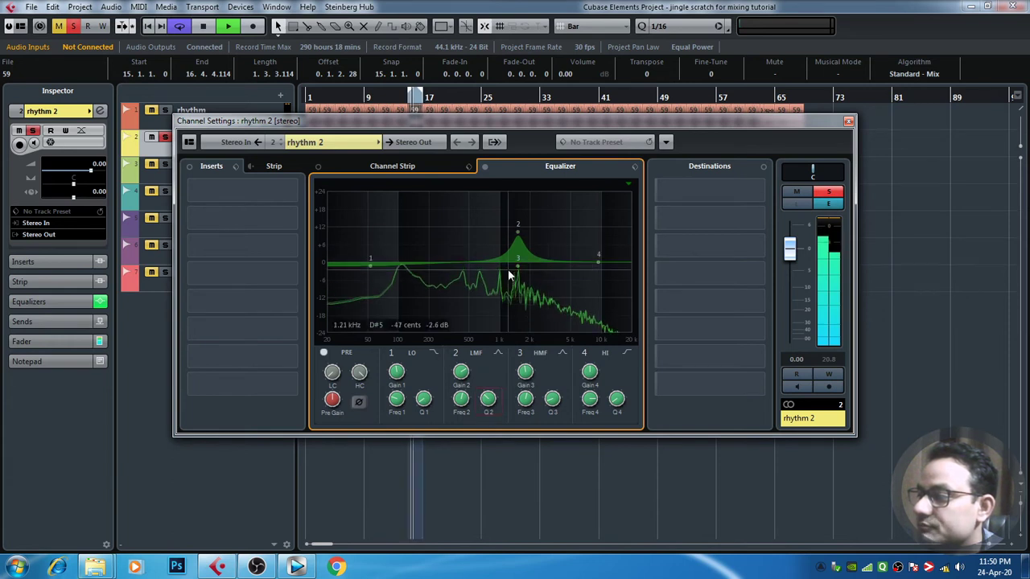
drag(518, 265, 583, 240)
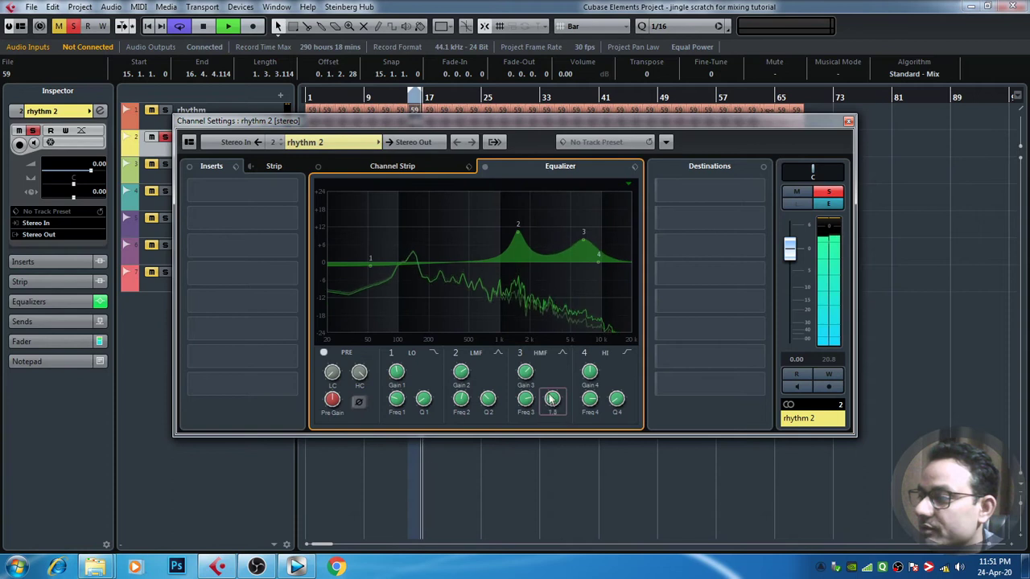
mouse_move(371, 268)
mouse_down()
mouse_move(387, 236)
mouse_move(446, 216)
mouse_move(452, 203)
mouse_move(415, 205)
mouse_move(367, 263)
mouse_up()
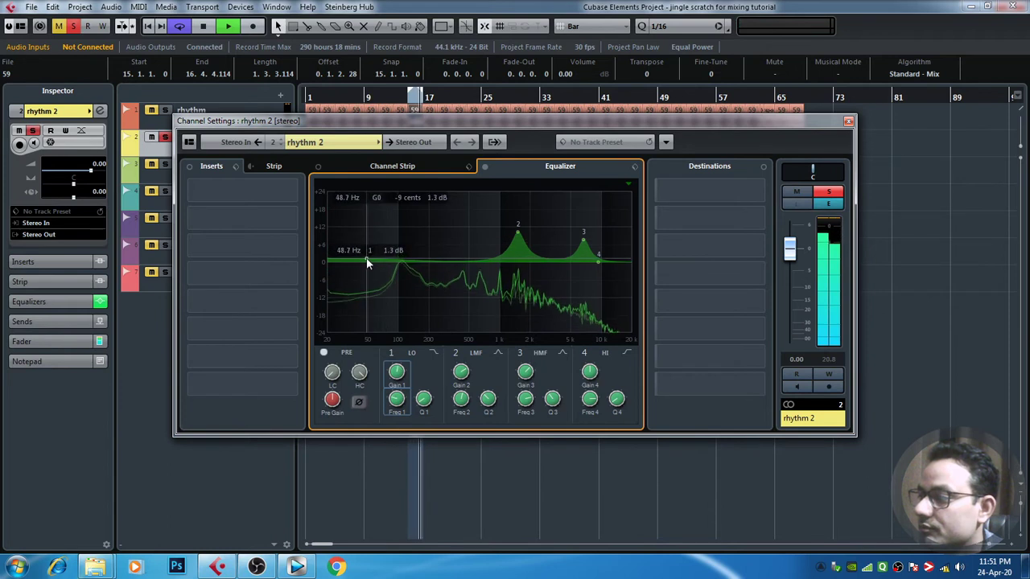
click(848, 121)
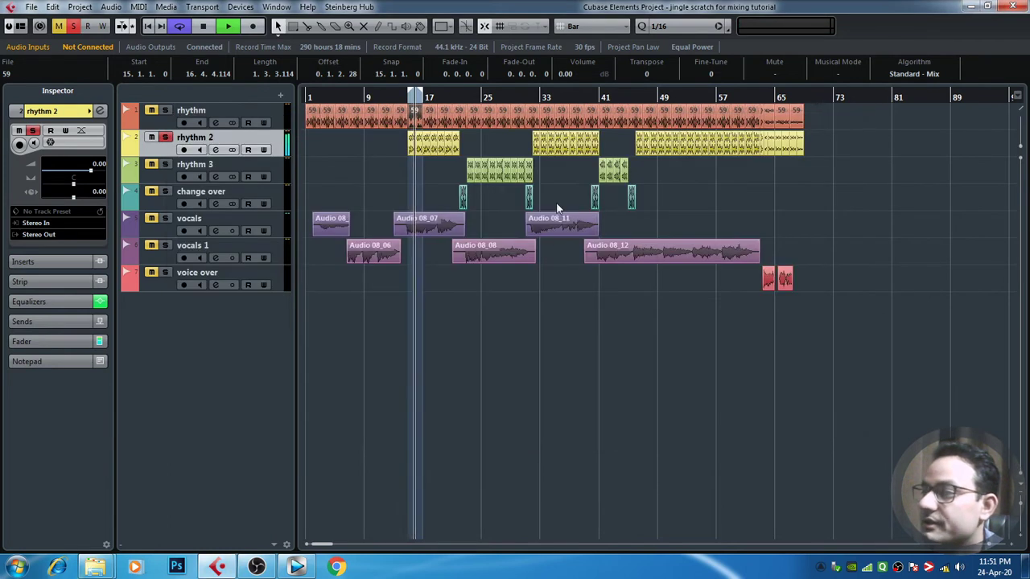
Solo rhythm 3 instead of rhythm 2 and loop playback over its clip at bar 25.
key(space)
click(486, 177)
click(165, 137)
click(167, 164)
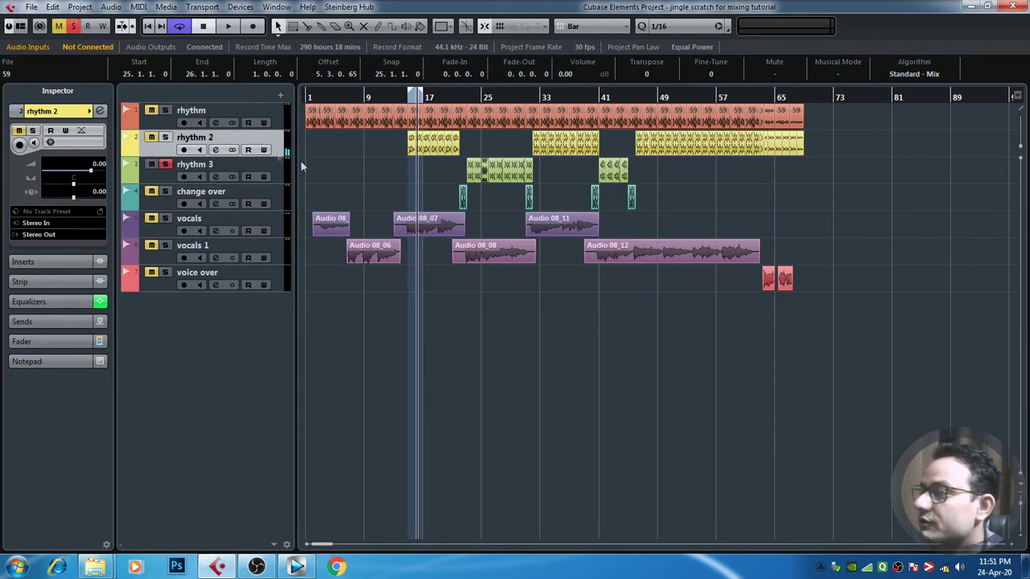
click(489, 98)
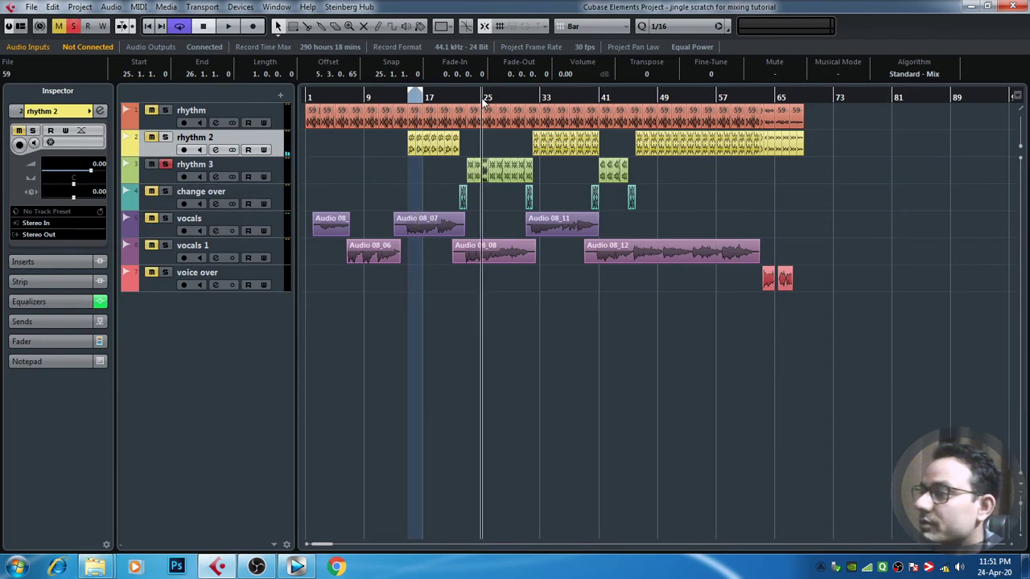
click(231, 28)
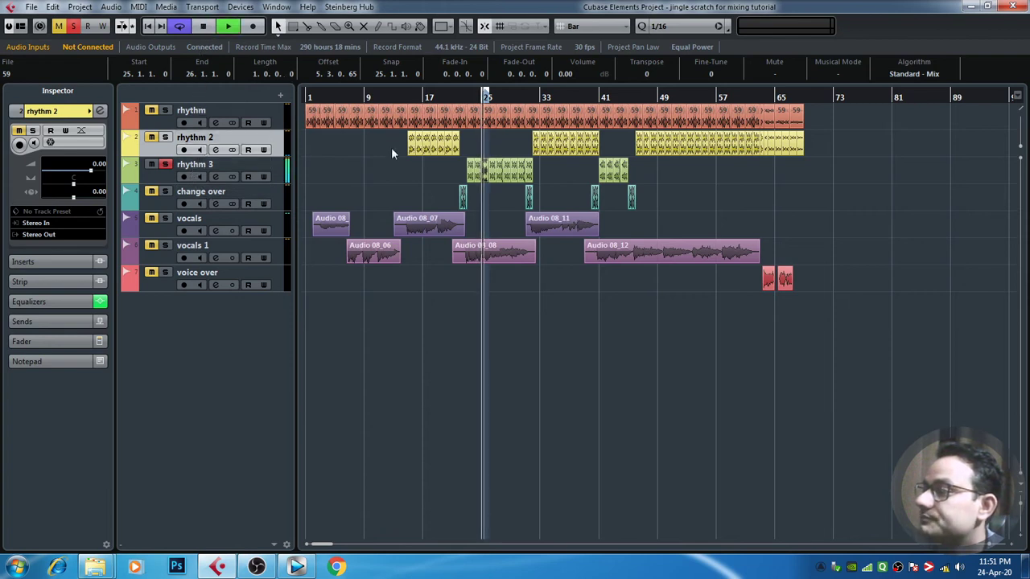
Open the rhythm 3 channel equalizer and clear it with the !Reset EQ preset.
click(215, 177)
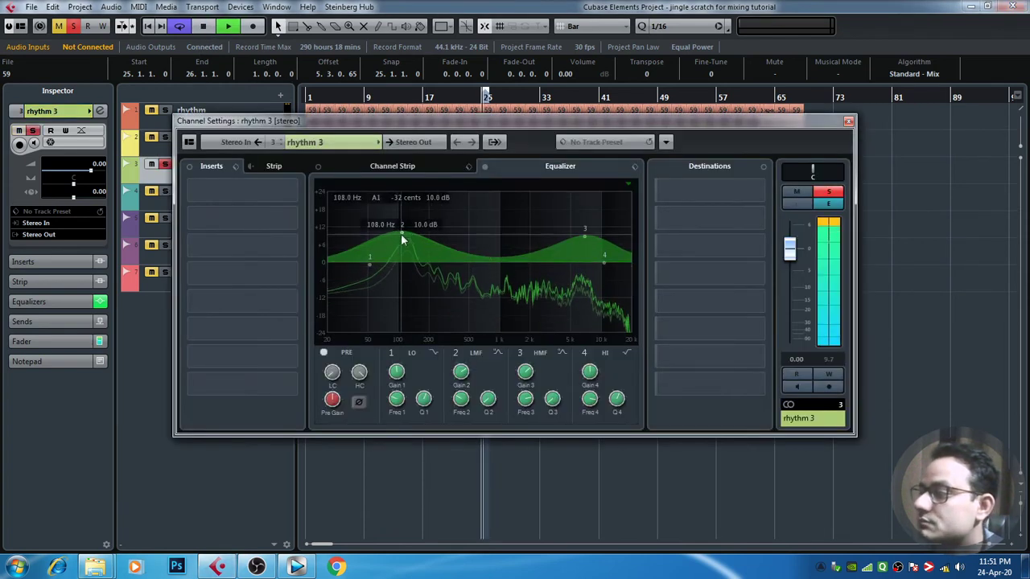
click(634, 167)
click(700, 183)
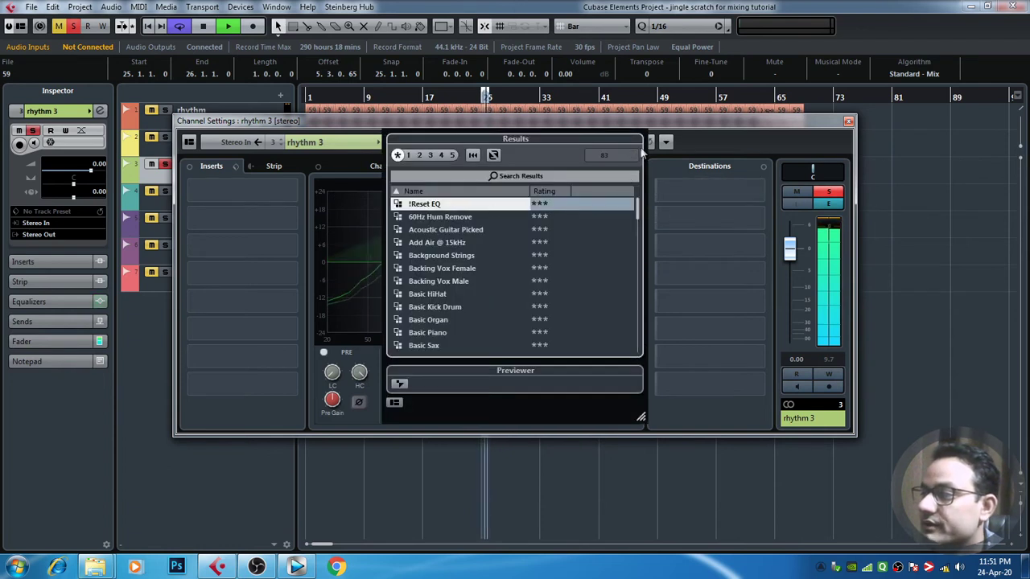
click(705, 130)
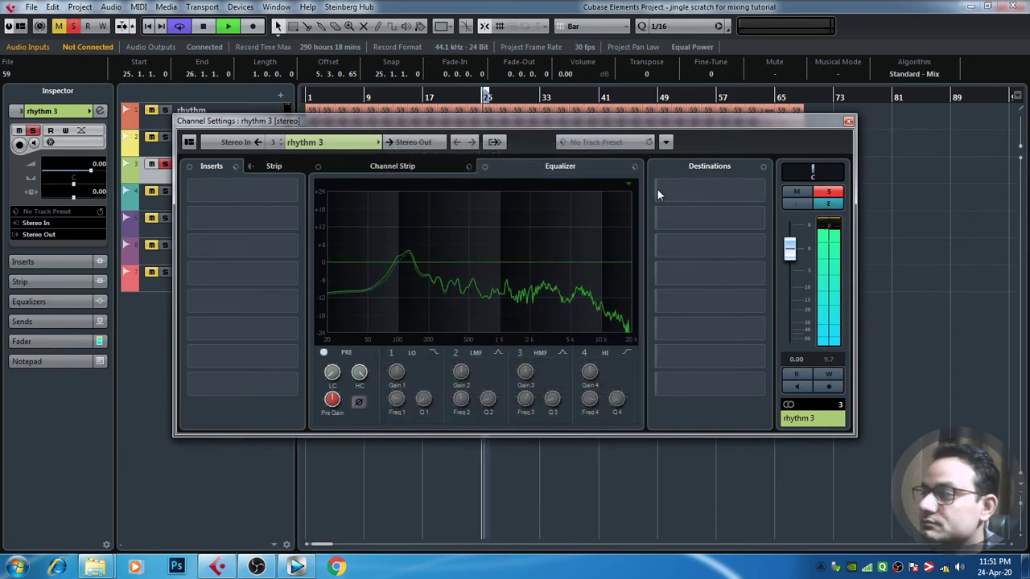
Add all four EQ bands to rhythm 3's flat curve, spread from lows to highs near 0 dB.
click(365, 263)
click(436, 263)
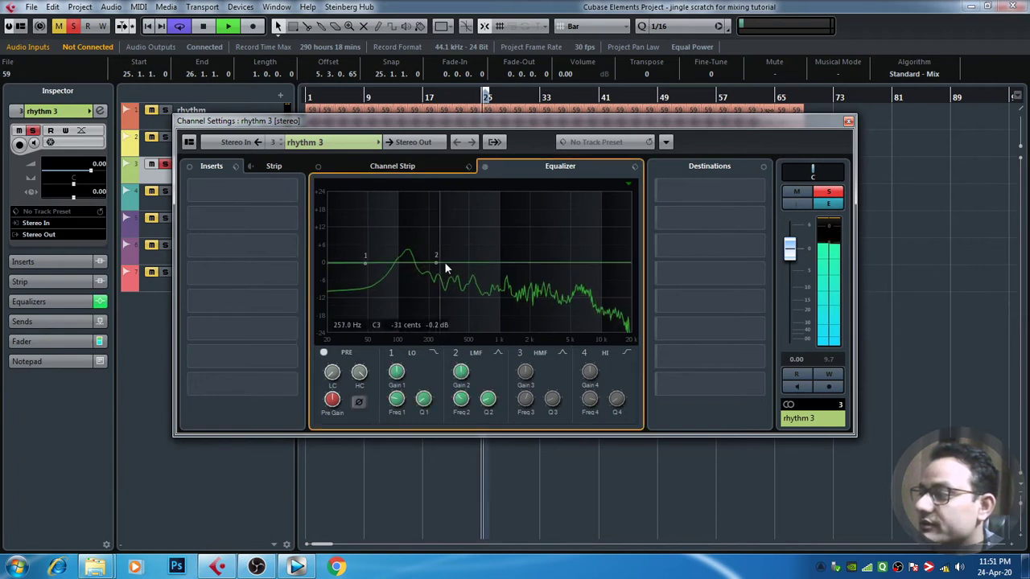
click(529, 262)
click(616, 262)
On rhythm 3, narrowly boost band 2 about 10 dB just above 100 Hz and band 3 by 10.3 dB at 5.22 kHz.
drag(435, 267, 405, 231)
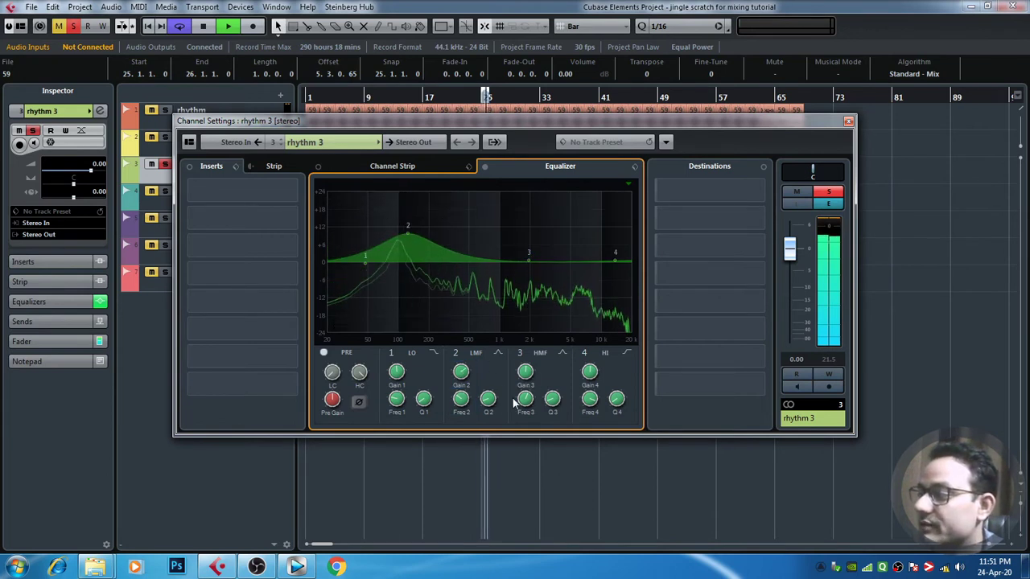
drag(492, 409, 487, 375)
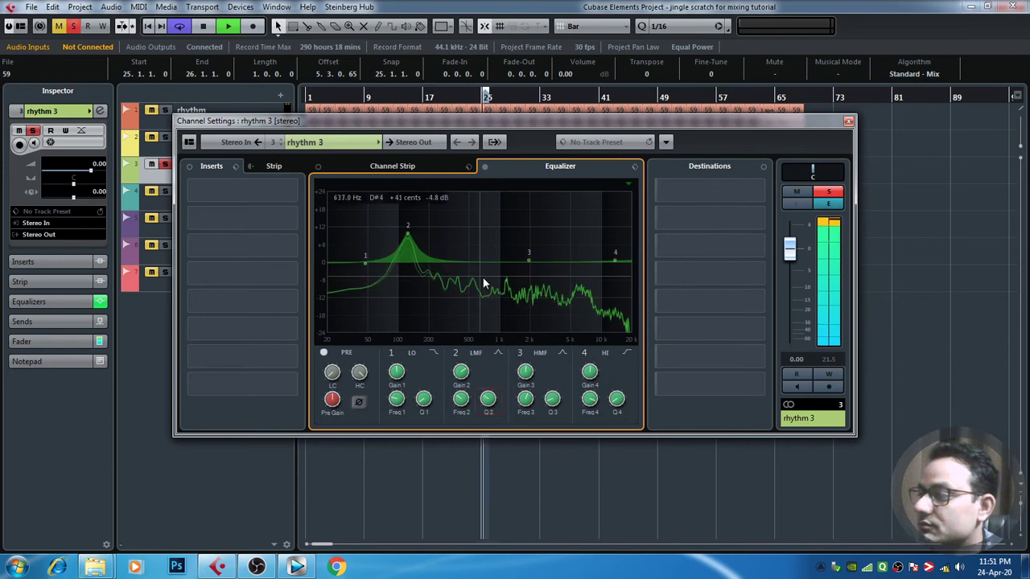
drag(530, 256, 572, 231)
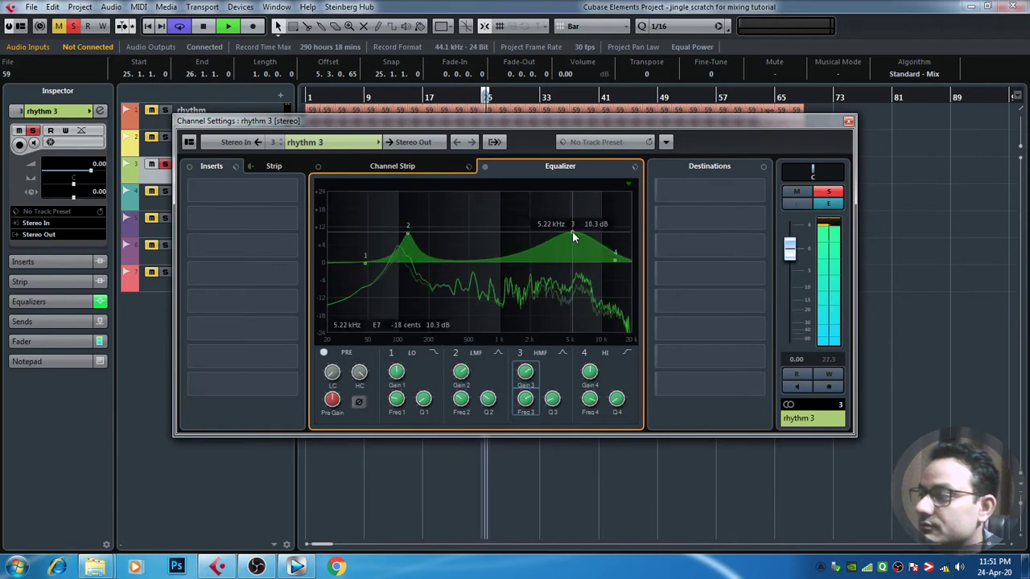
drag(552, 397, 553, 337)
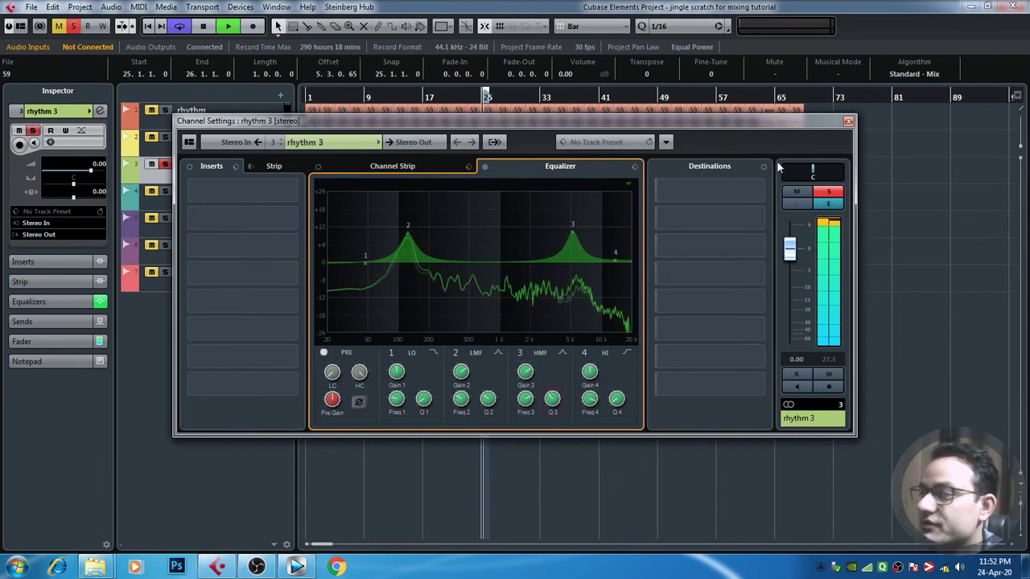
Solo change over instead of rhythm 3 and loop playback over its clip at bar 22.
click(848, 122)
key(space)
click(490, 308)
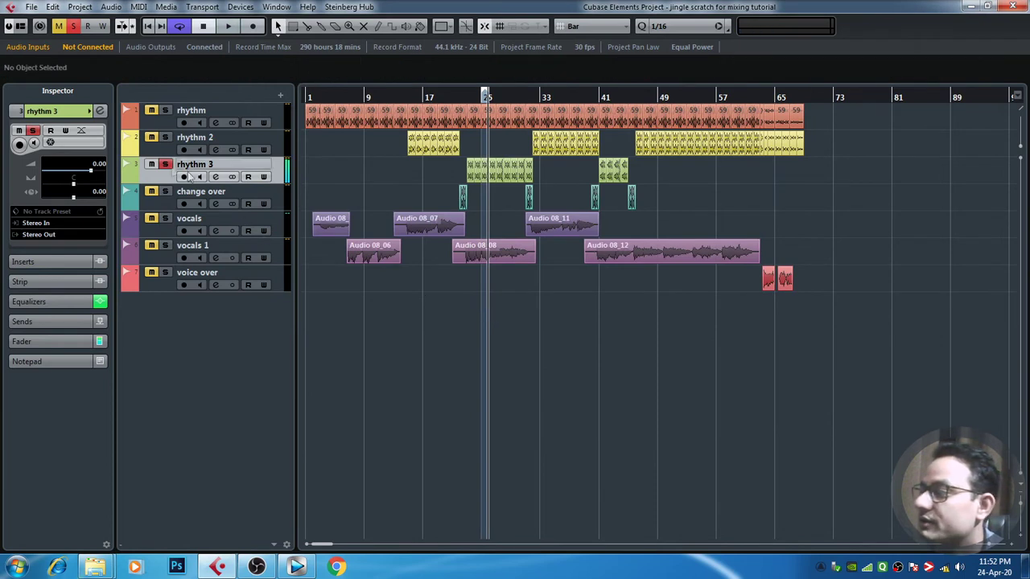
click(166, 191)
click(462, 198)
key(p)
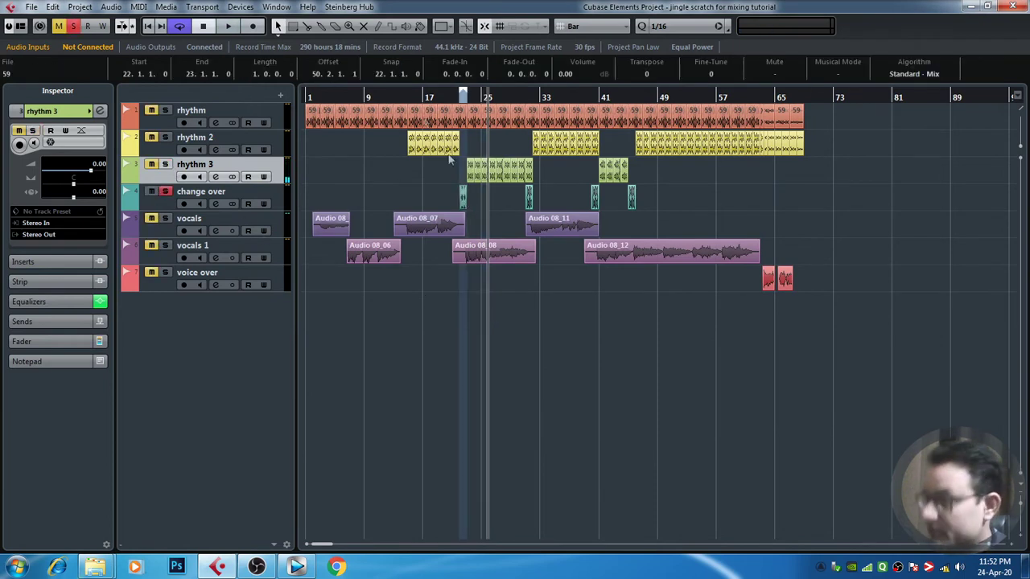
click(462, 96)
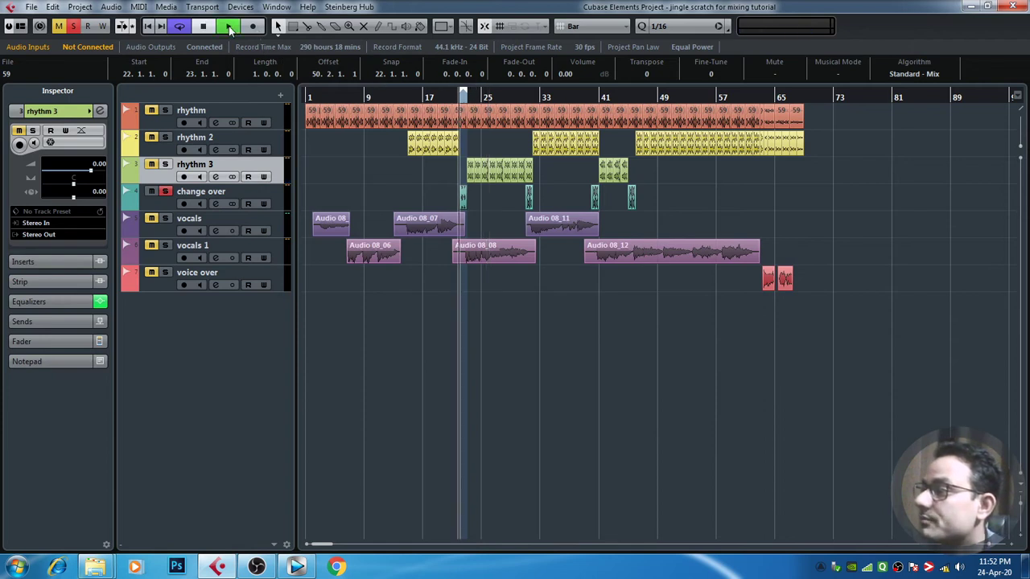
Open the change over channel equalizer and clear it with the !Reset EQ preset.
click(215, 203)
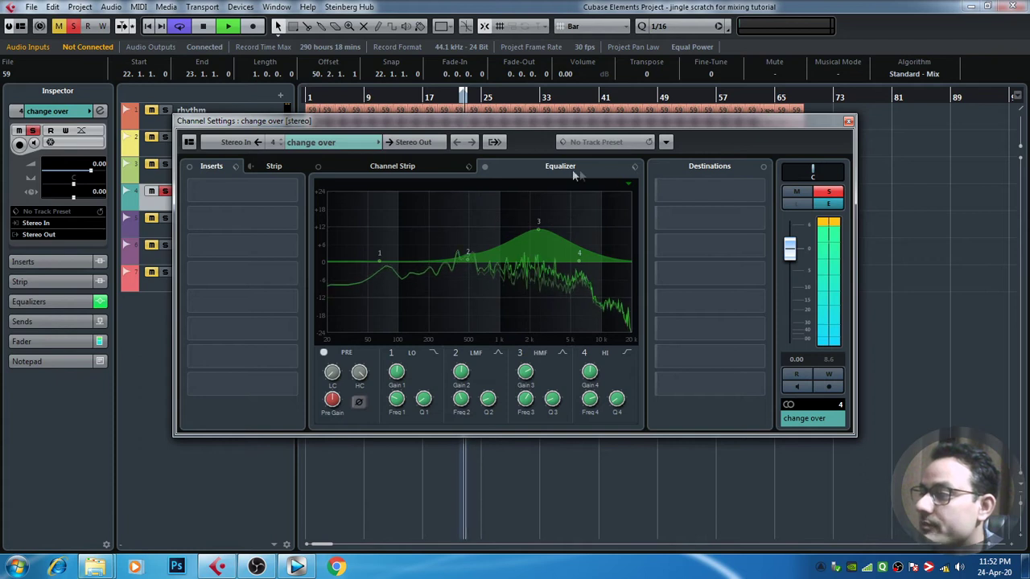
click(634, 166)
click(662, 184)
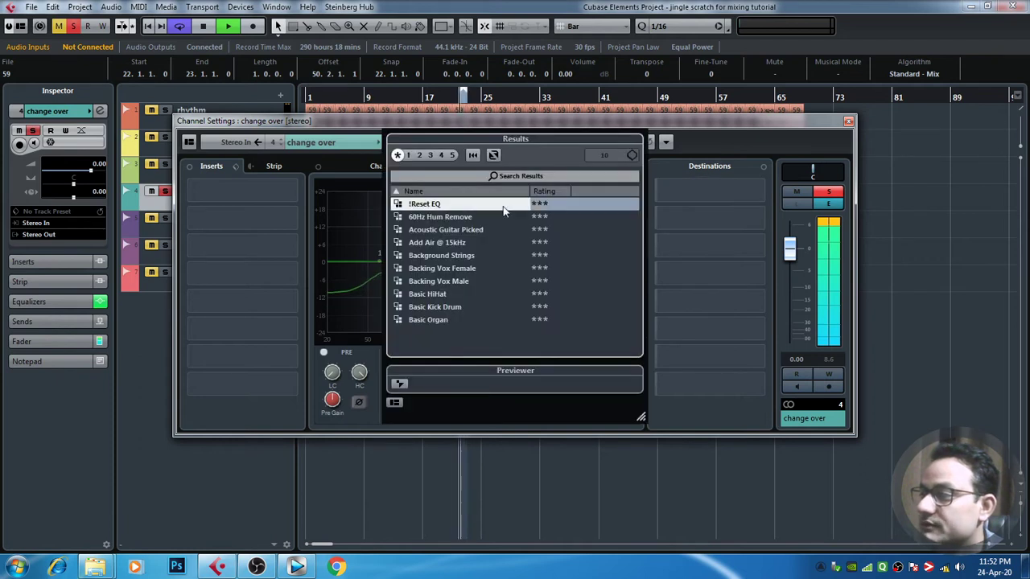
click(712, 147)
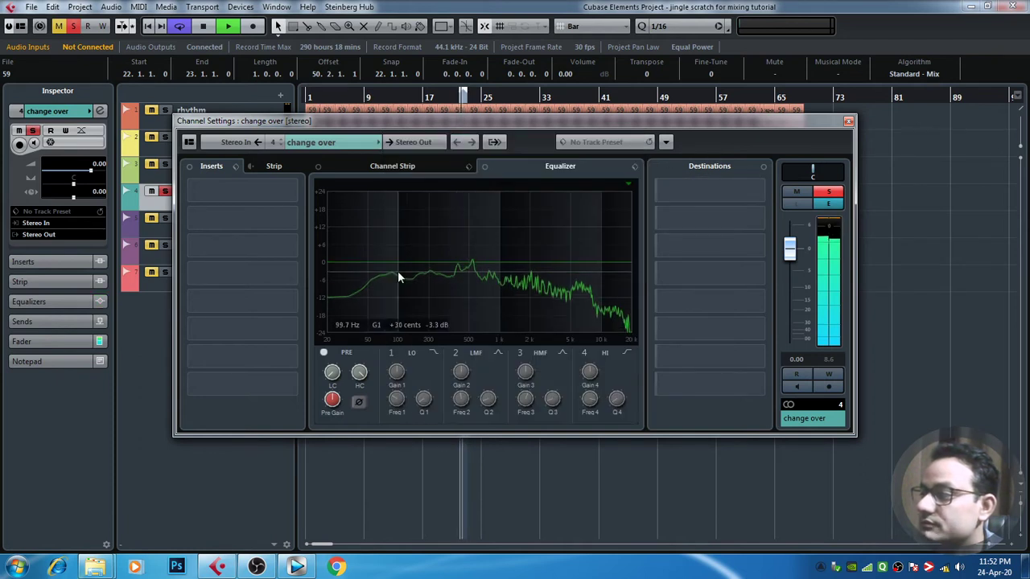
Add the four EQ bands to change over and narrowly boost band 3 about 10 dB near 5 kHz.
click(556, 257)
click(606, 258)
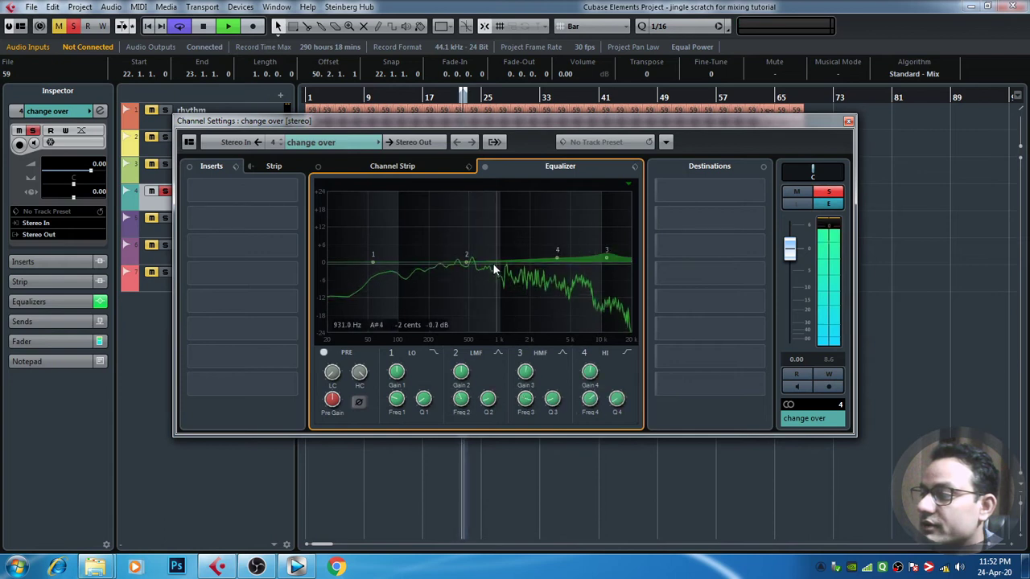
drag(555, 262, 568, 233)
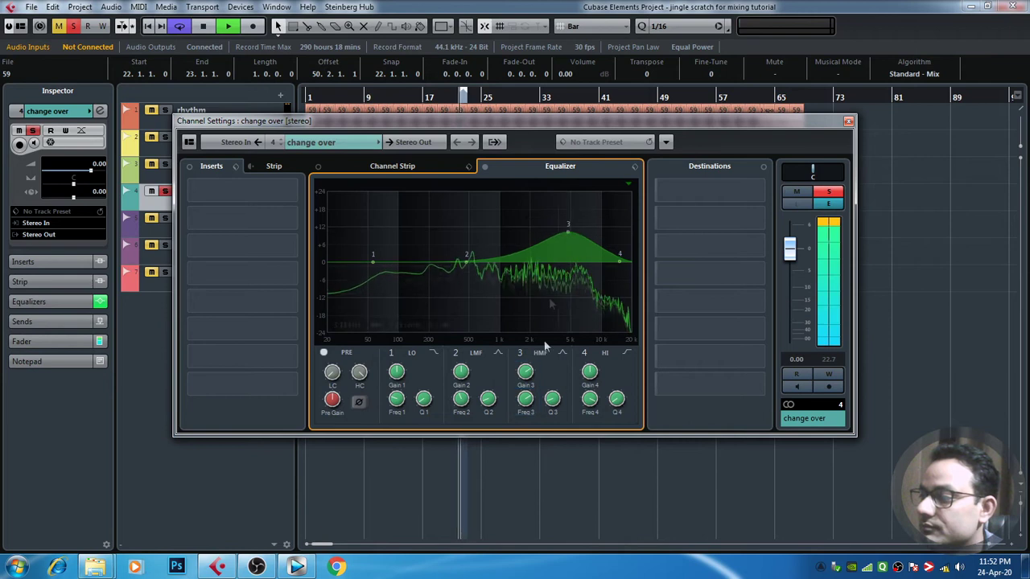
drag(550, 405, 551, 366)
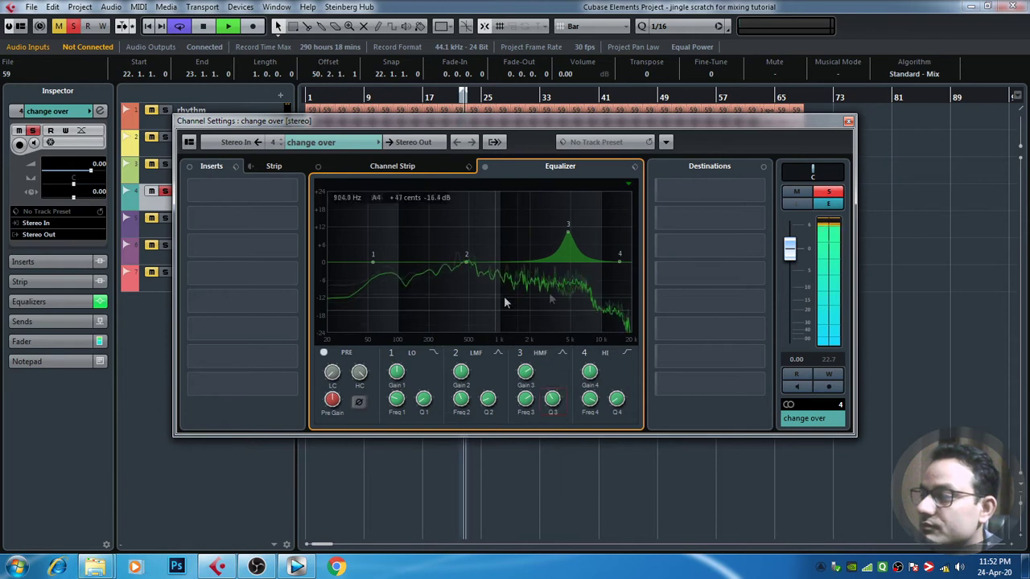
click(849, 123)
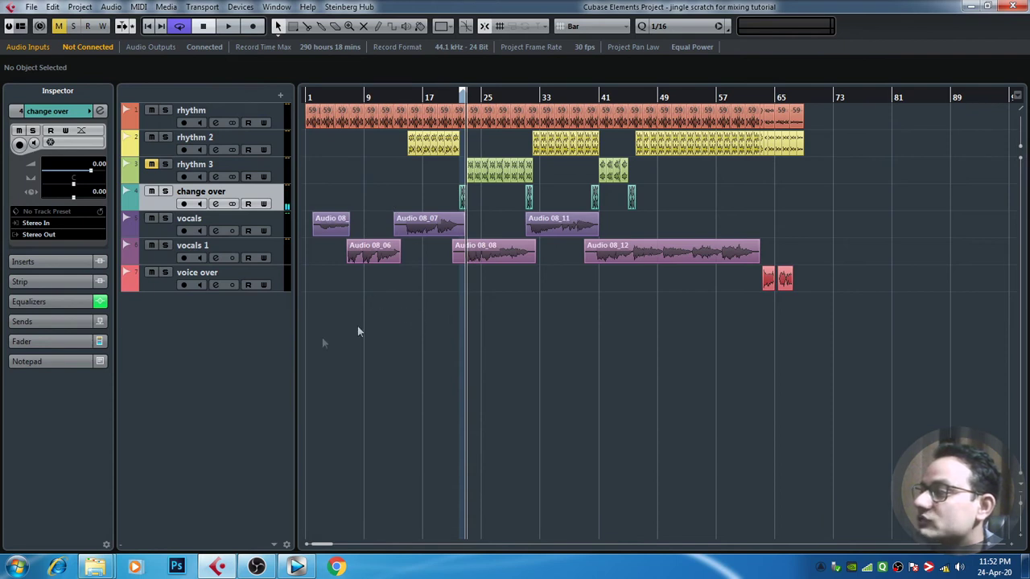
Add one stereo group channel track named rhy out.
click(279, 287)
right_click(268, 339)
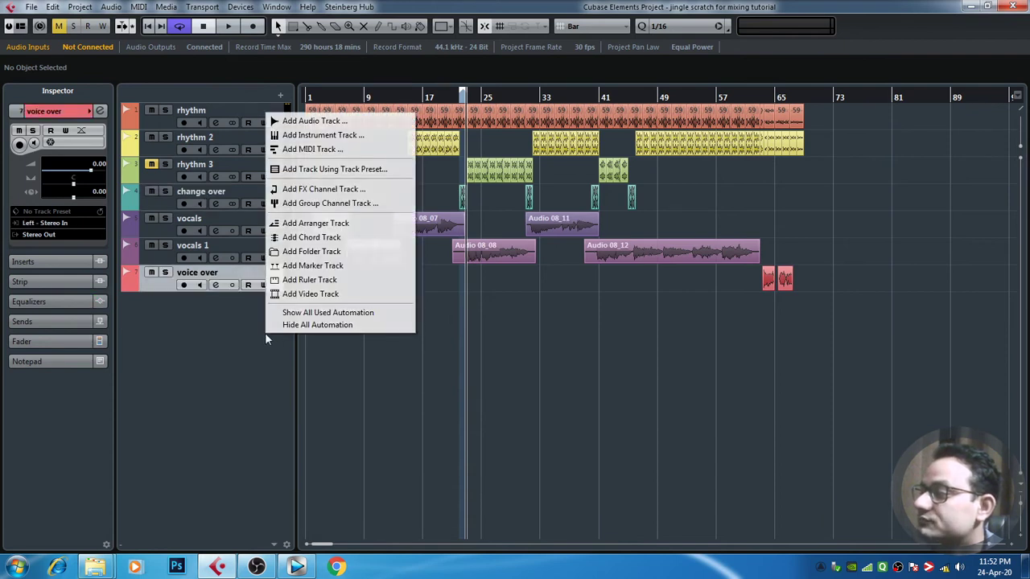
click(366, 207)
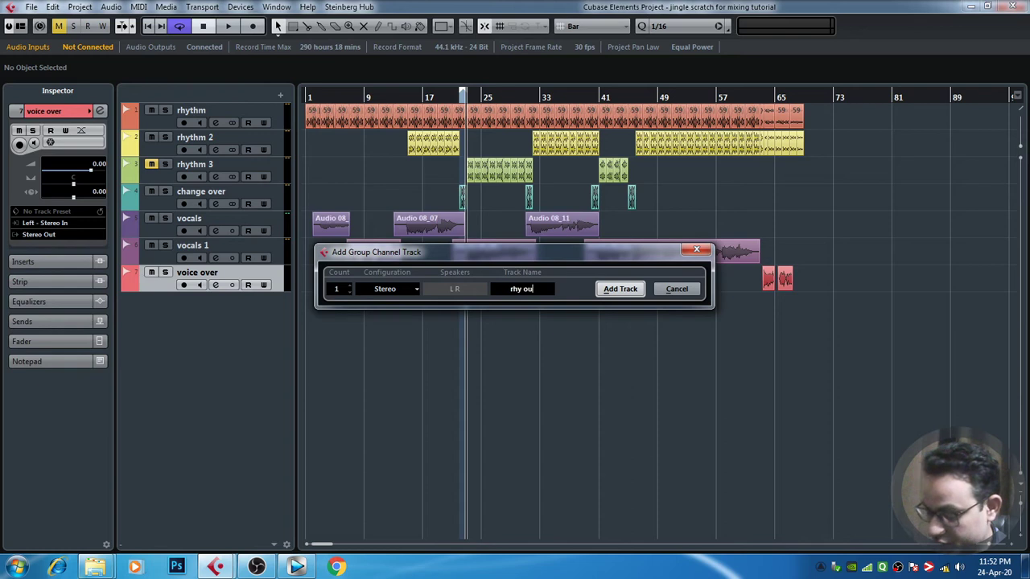
text(rhy out)
key(Return)
Try to route rhythm, rhythm 2, rhythm 3 and change over together to the rhy out group.
key(Up)
key(Up)
key(Up)
key(Up)
key(Up)
key(Up)
key(Up)
key(Up)
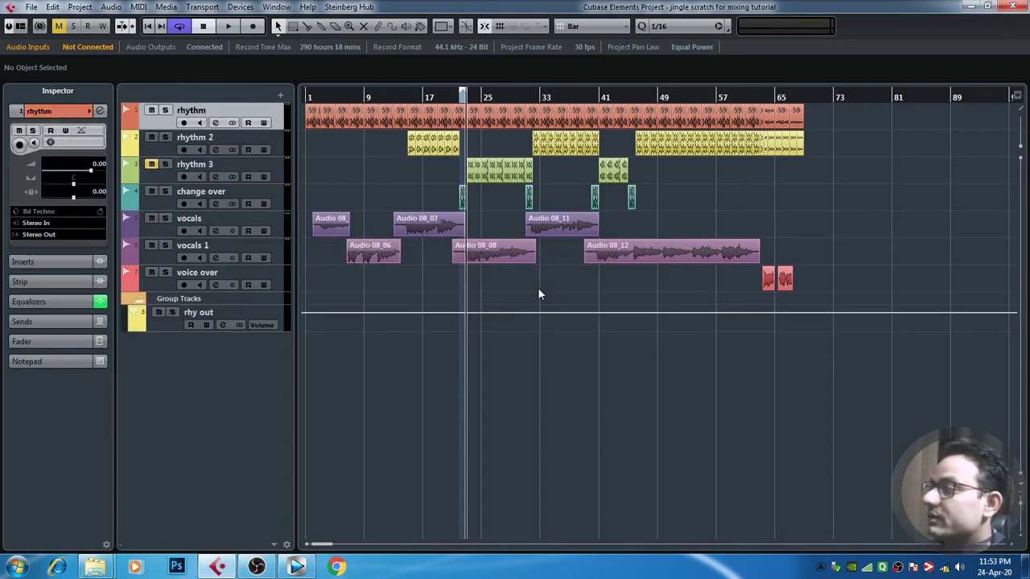
key(shift+Down)
key(shift+Down)
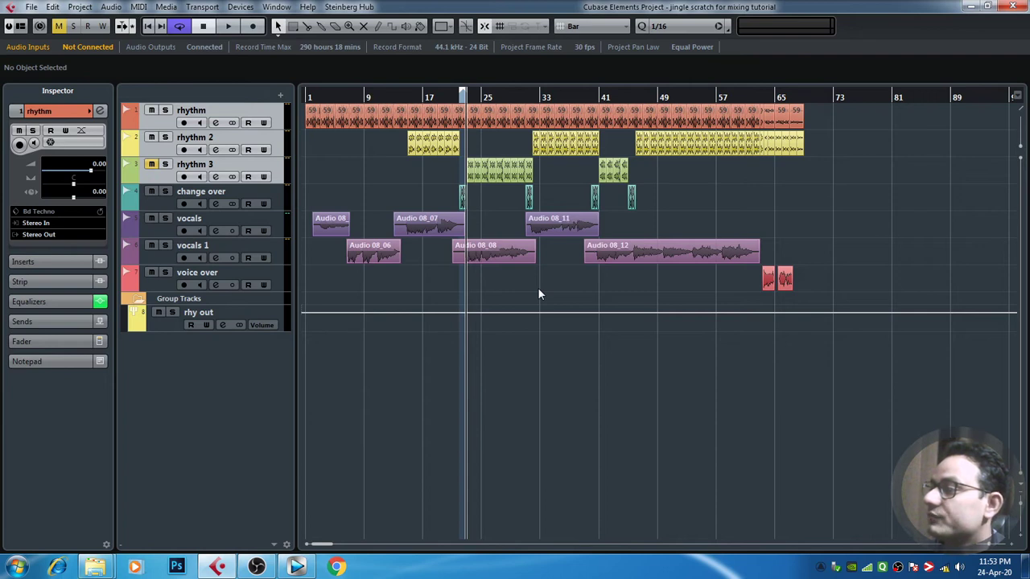
key(shift+Down)
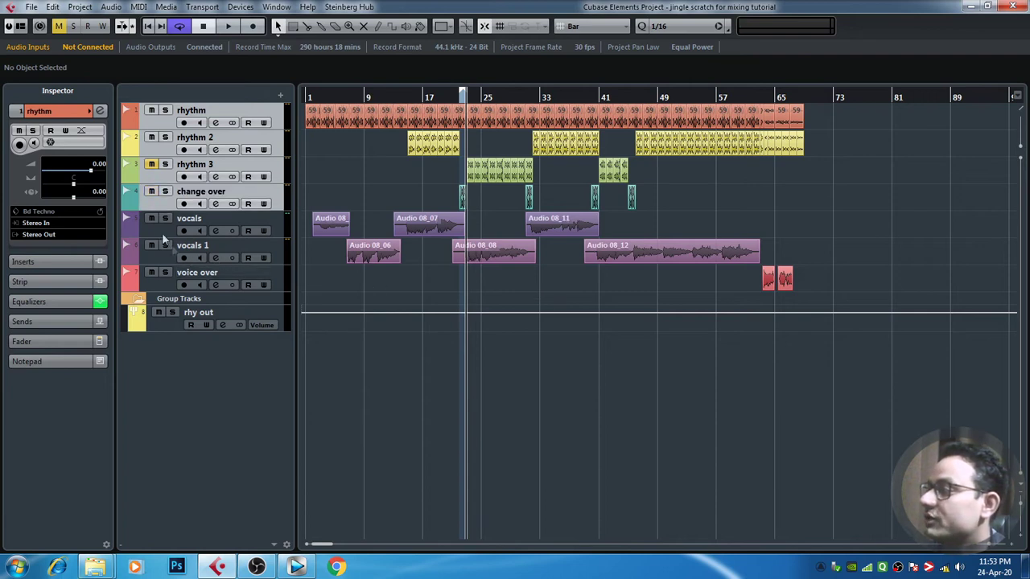
click(70, 235)
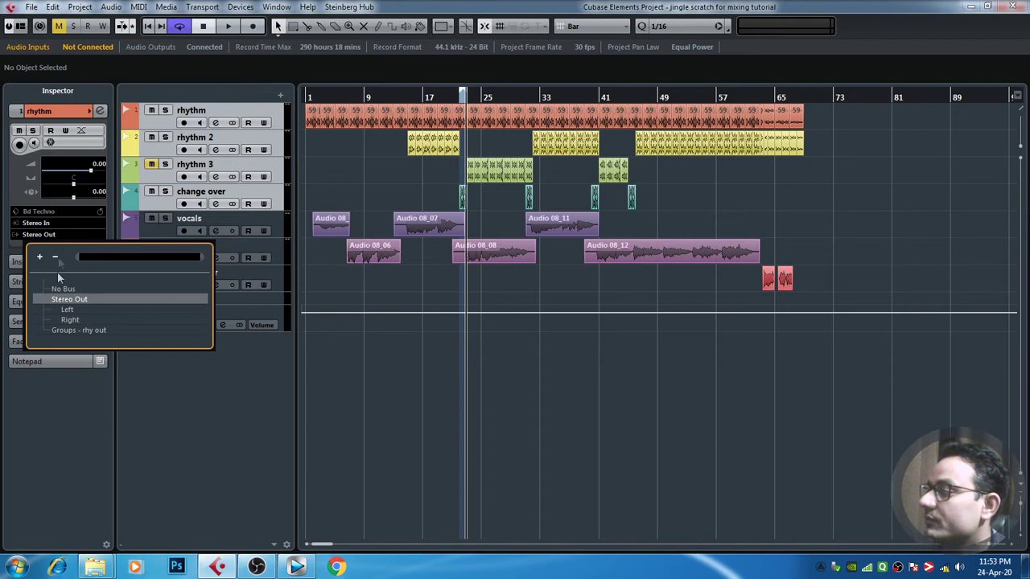
click(87, 330)
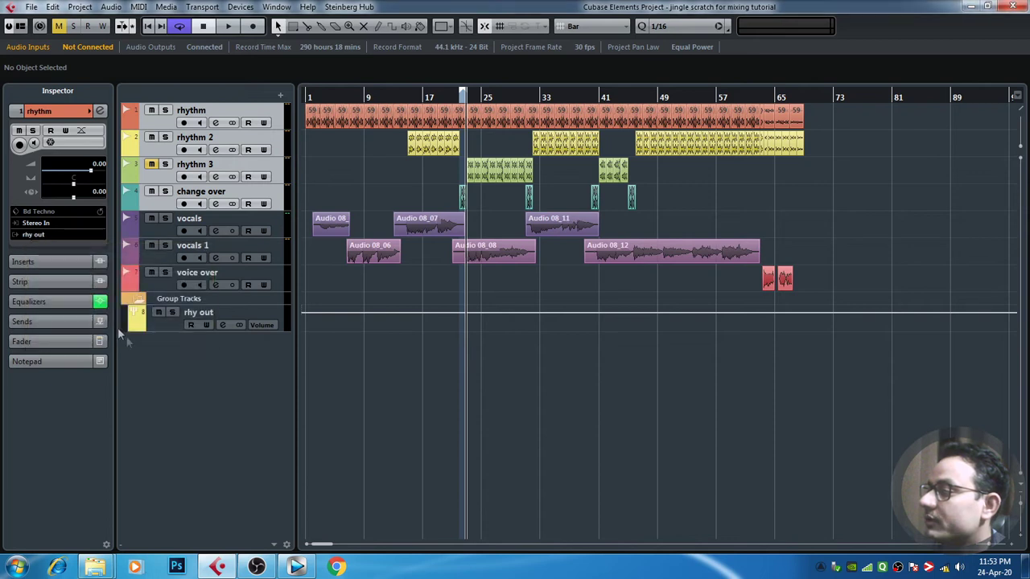
Set the output of the rhythm 2 track to the rhy out group.
click(263, 190)
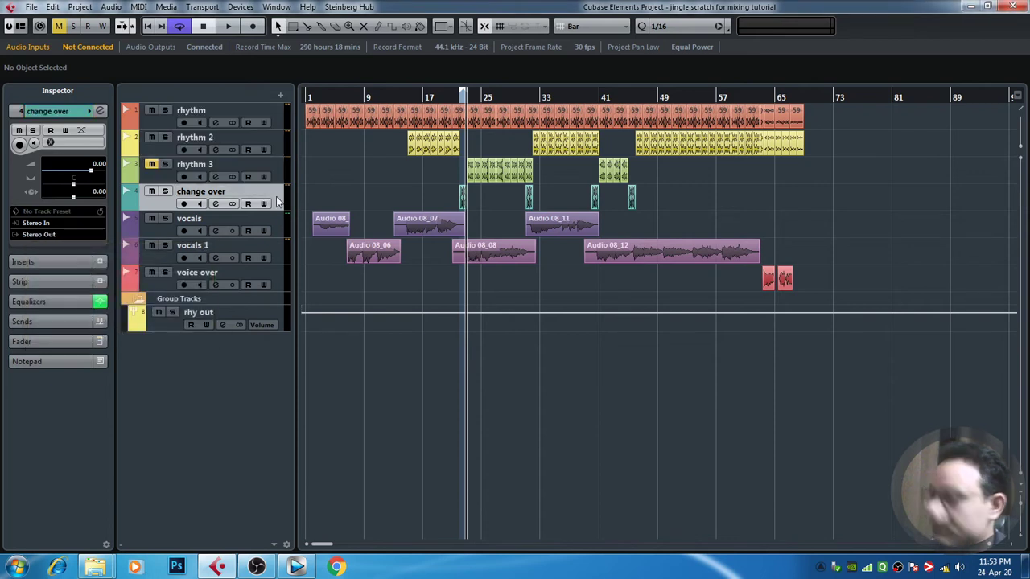
key(Up)
key(Up)
key(Up)
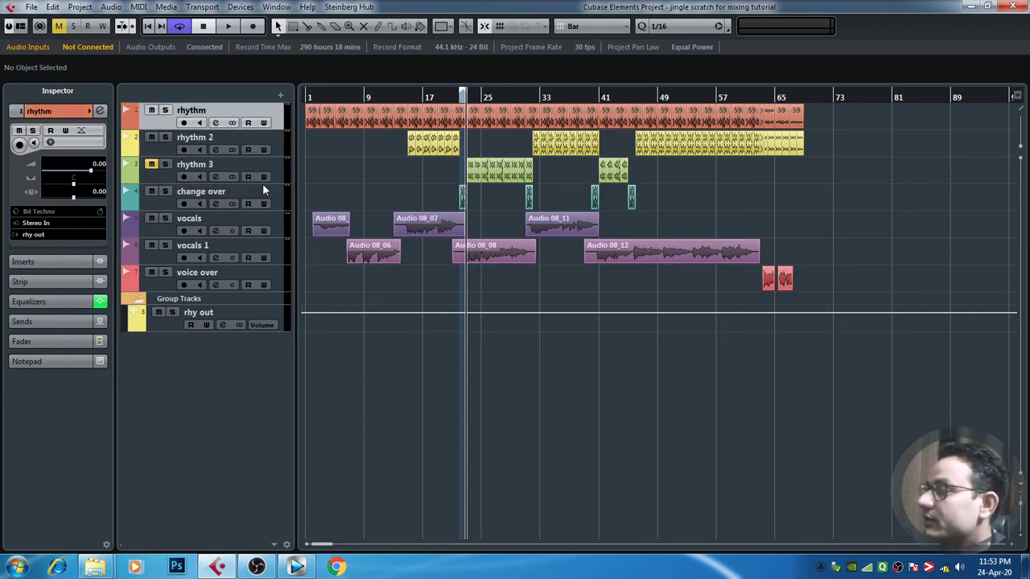
key(Down)
click(74, 233)
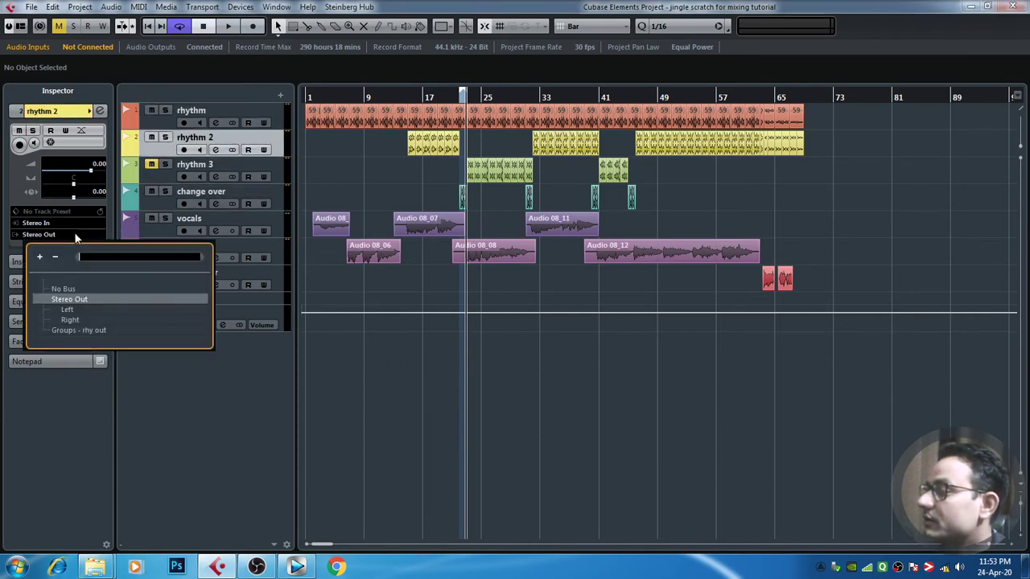
click(81, 330)
Route the rhythm 3 and change over tracks individually to the rhy out group.
key(Down)
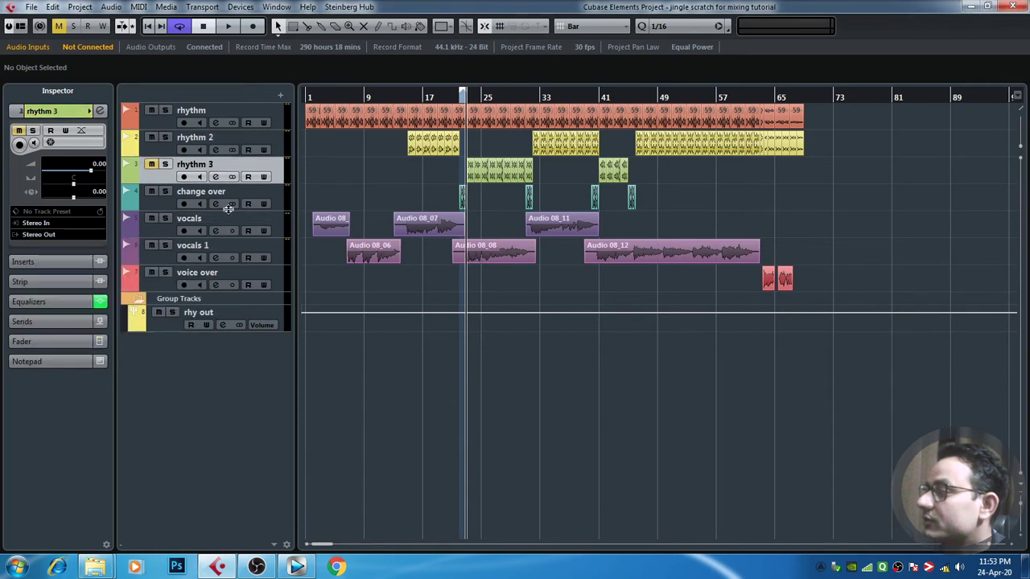
click(57, 234)
click(101, 331)
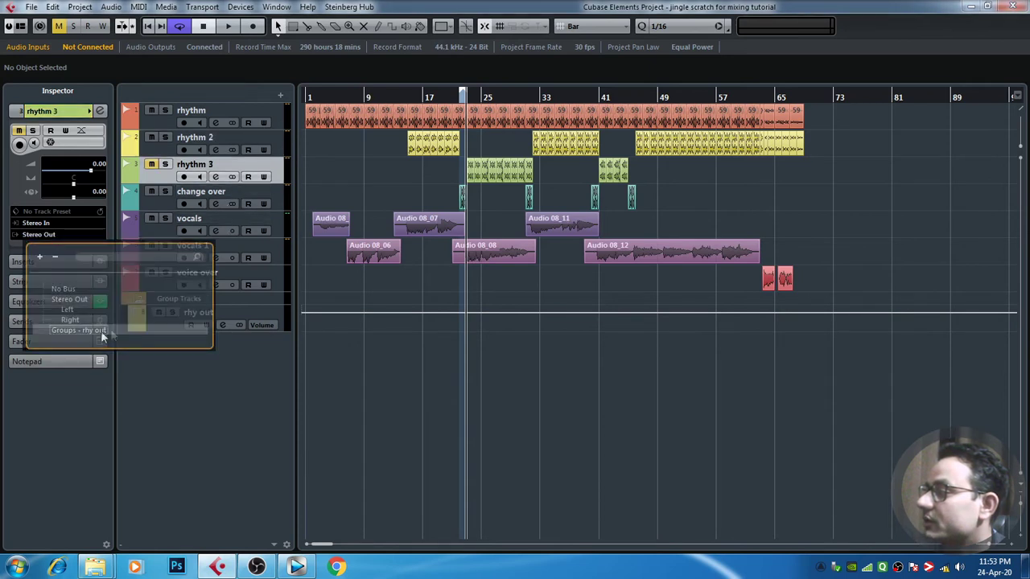
key(Down)
click(48, 234)
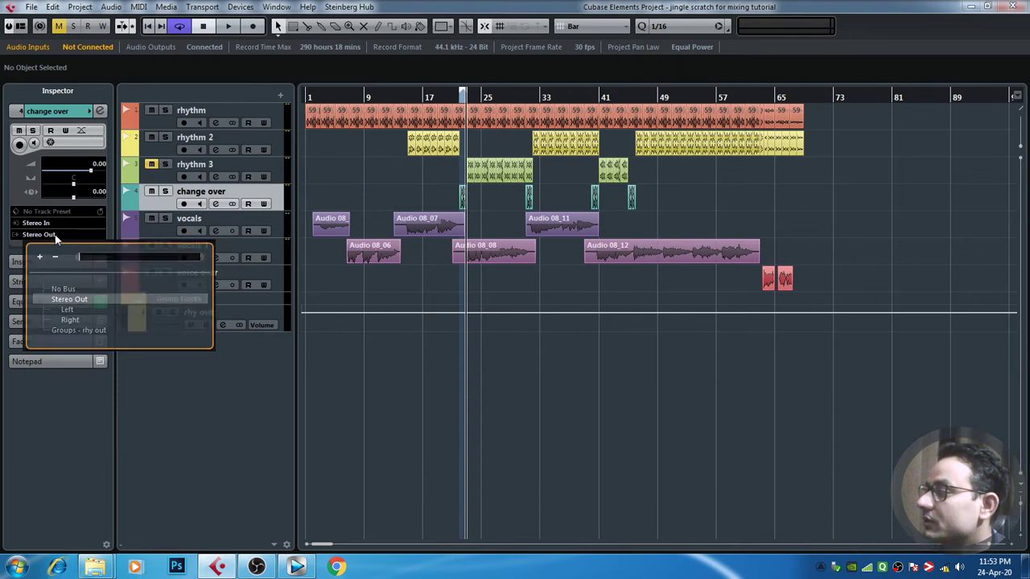
click(100, 327)
Play from rhythm 2's first clip with the vocal and voice over tracks muted, and open the rhy out channel settings.
click(410, 97)
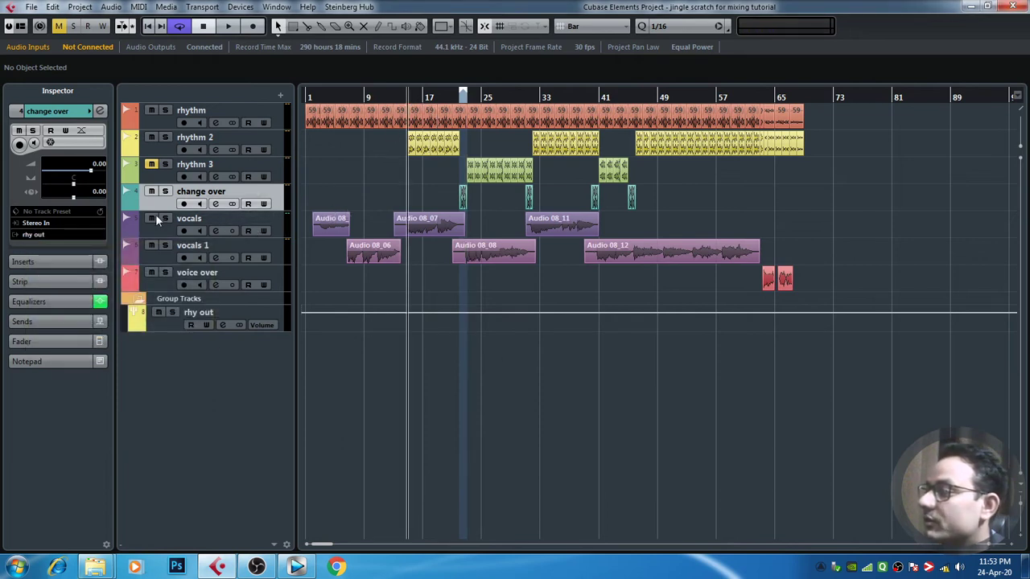
key(space)
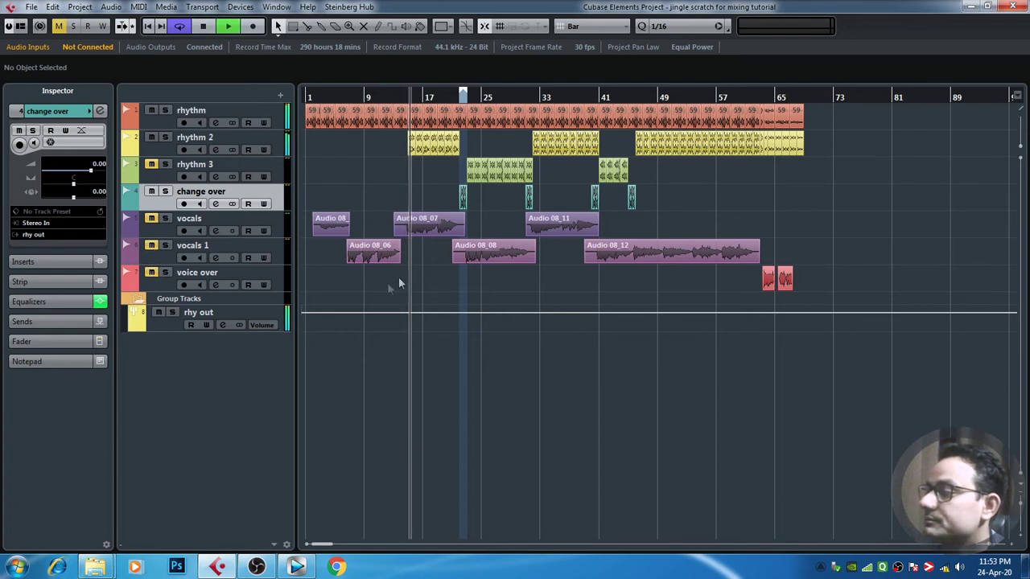
click(222, 330)
click(223, 326)
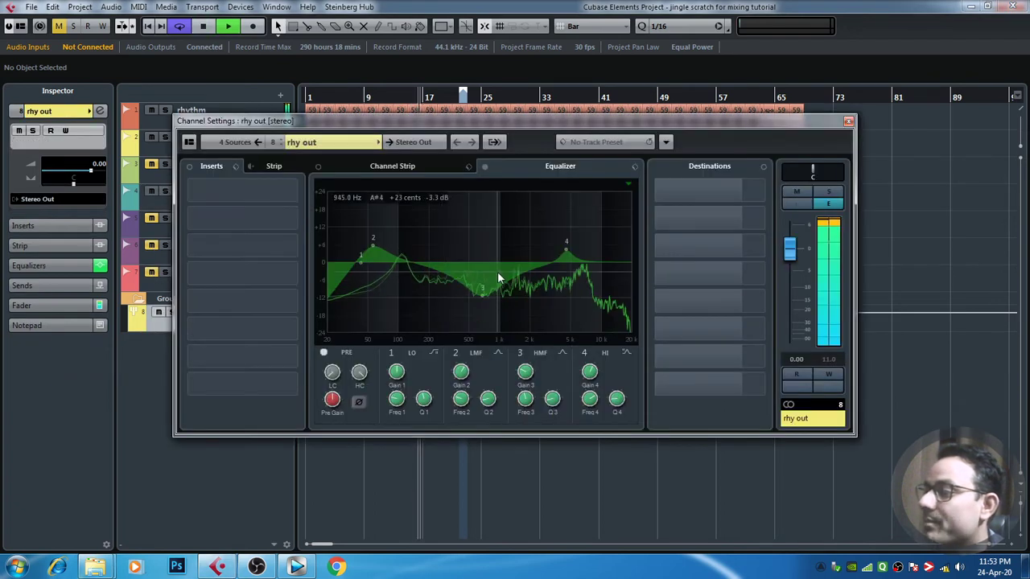
Clear the rhy out group's equalizer with the !Reset EQ preset.
click(634, 167)
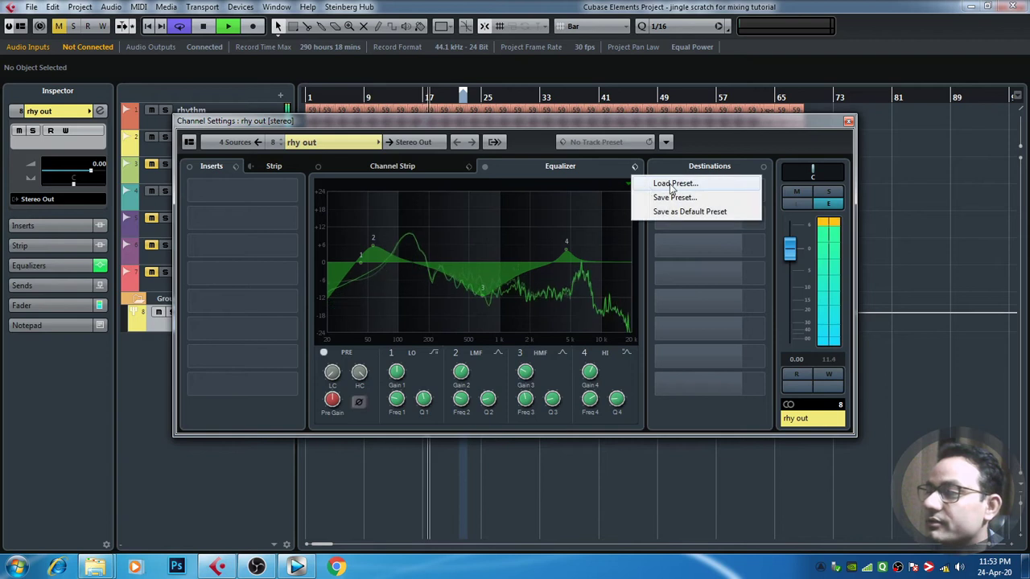
click(642, 180)
click(436, 206)
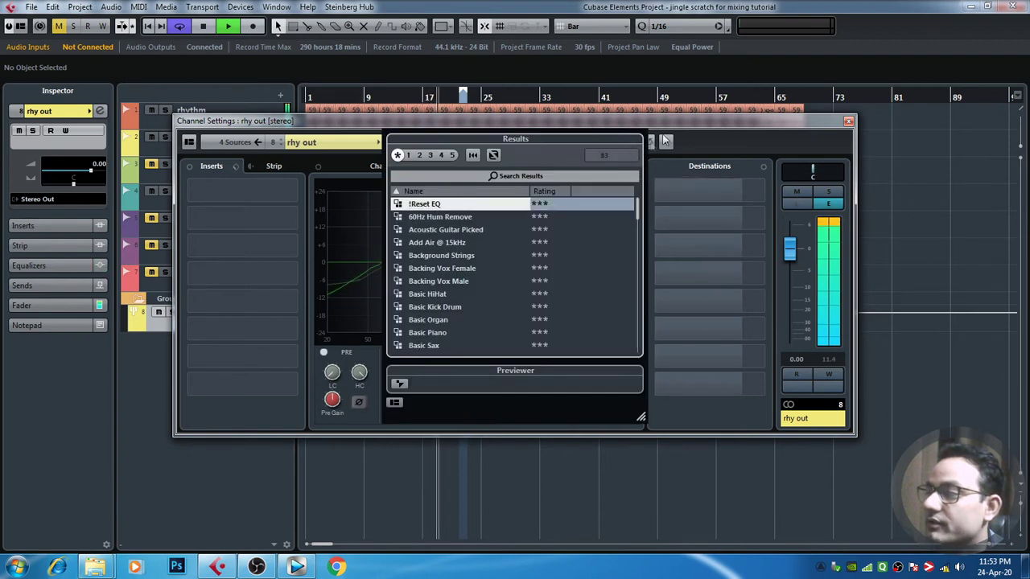
click(693, 126)
Insert a Compressor on the rhy out group with a 2.28 ratio and 3.7 make-up gain, and raise its threshold.
click(256, 190)
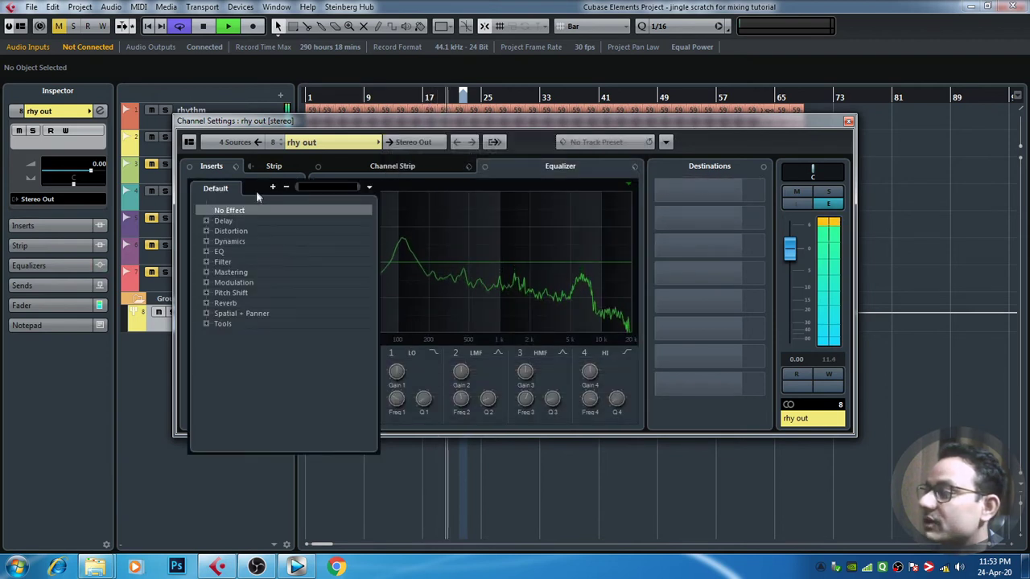
click(229, 241)
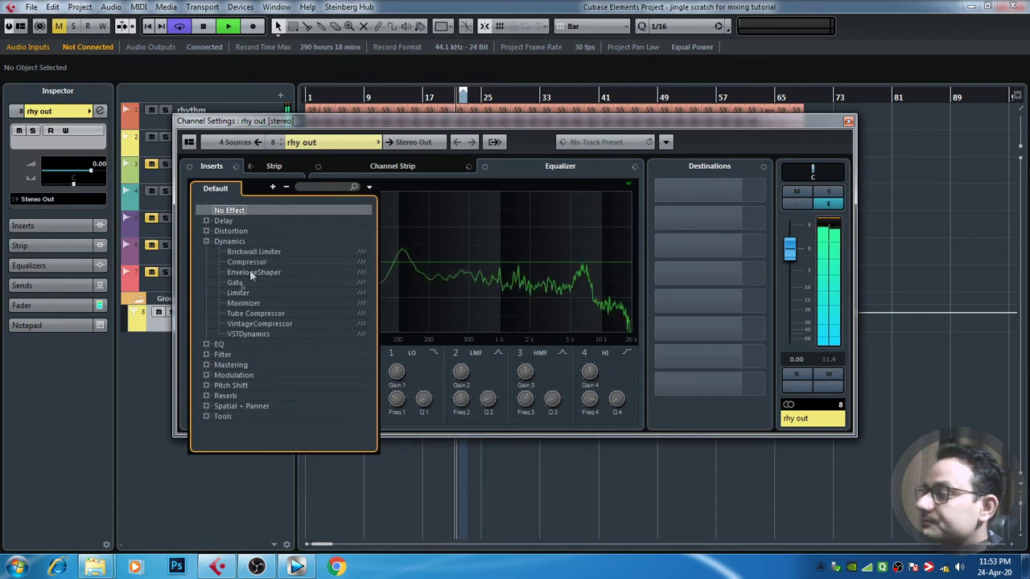
click(260, 262)
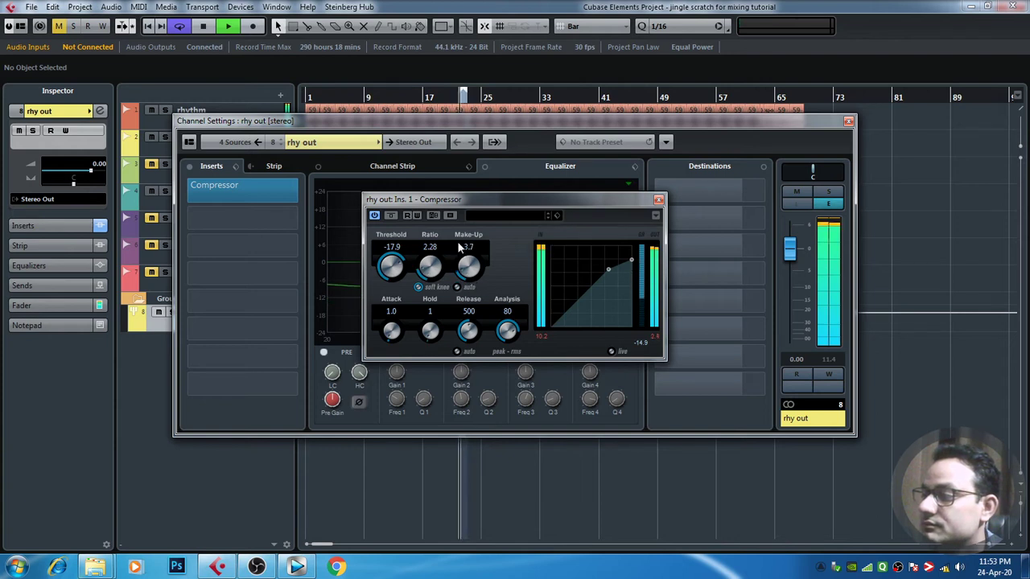
drag(400, 268, 392, 243)
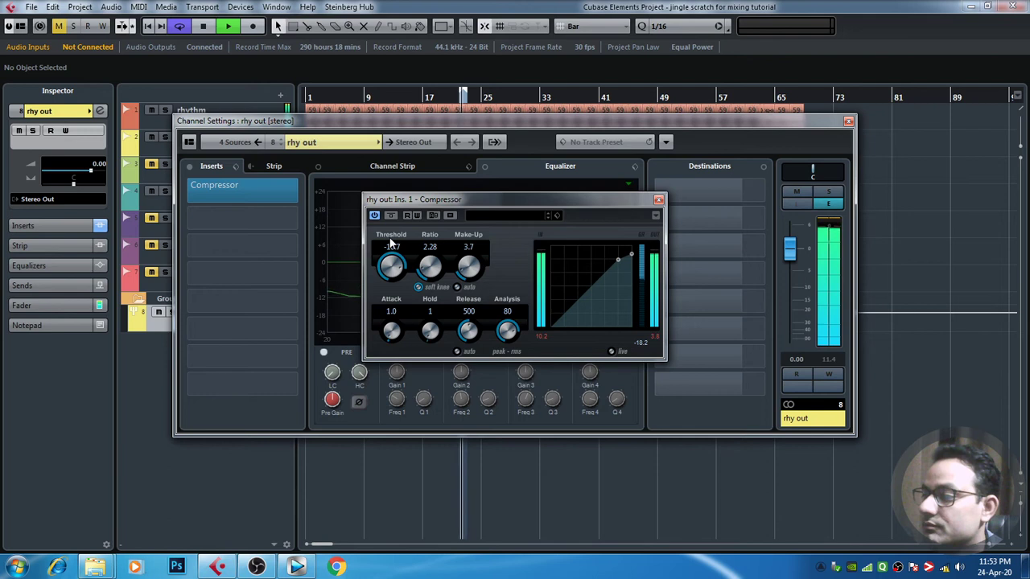
click(658, 200)
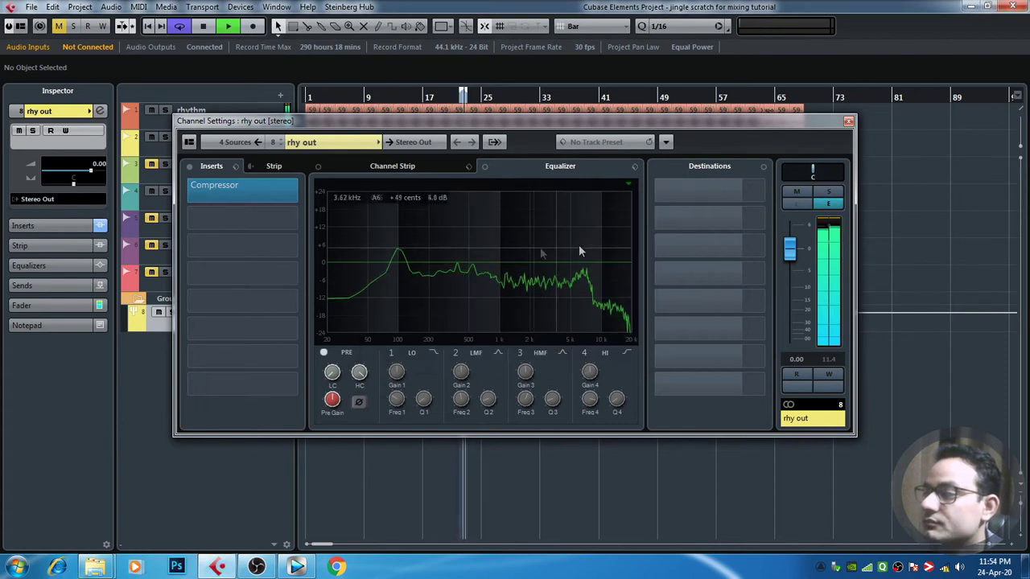
Enable the rhy out equalizer bands and boost band 2 by about 10 dB just above 100 Hz with a Q of 2.4.
click(363, 266)
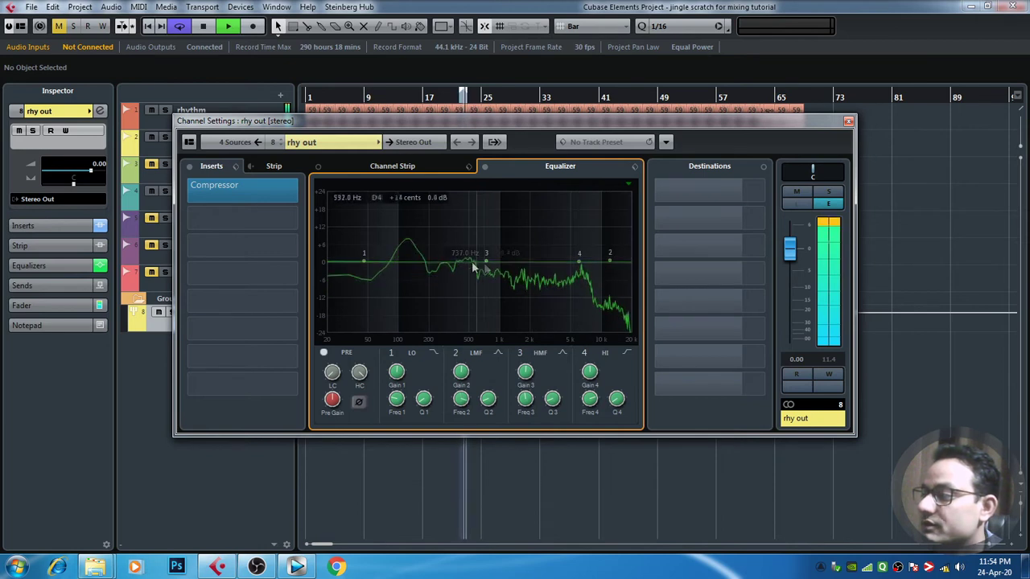
drag(484, 262, 391, 238)
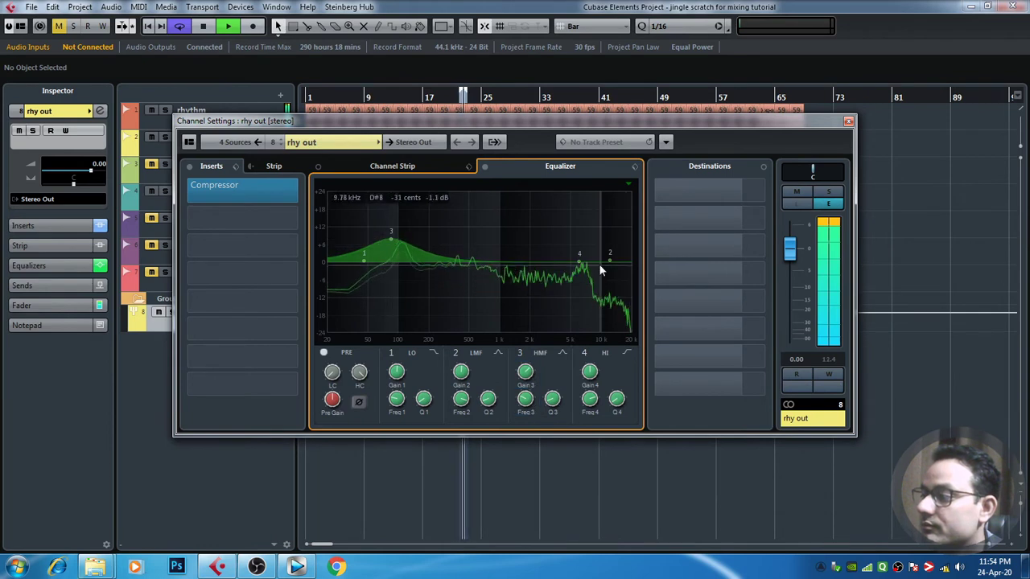
drag(609, 260, 474, 260)
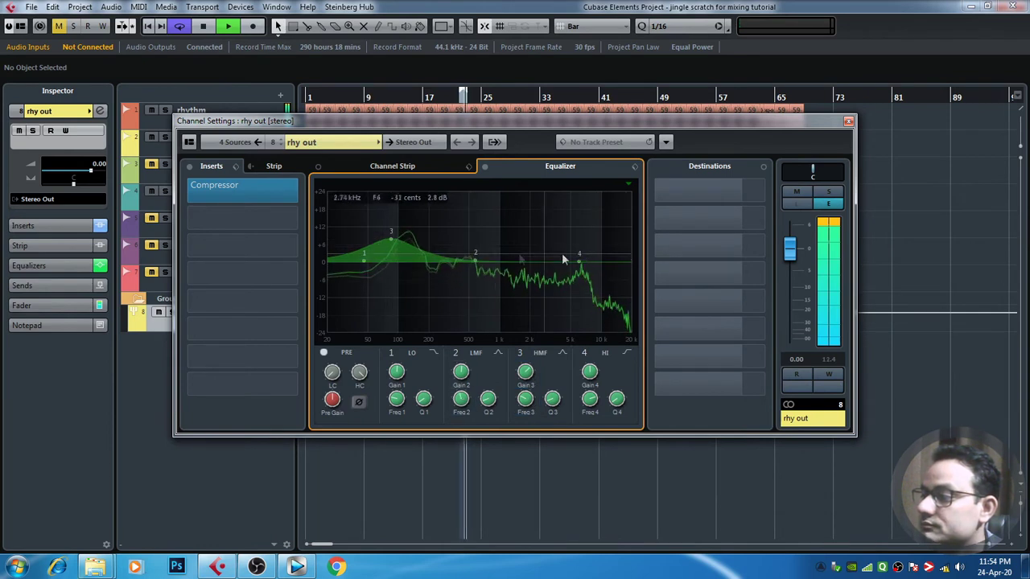
drag(391, 234, 545, 257)
drag(472, 259, 401, 234)
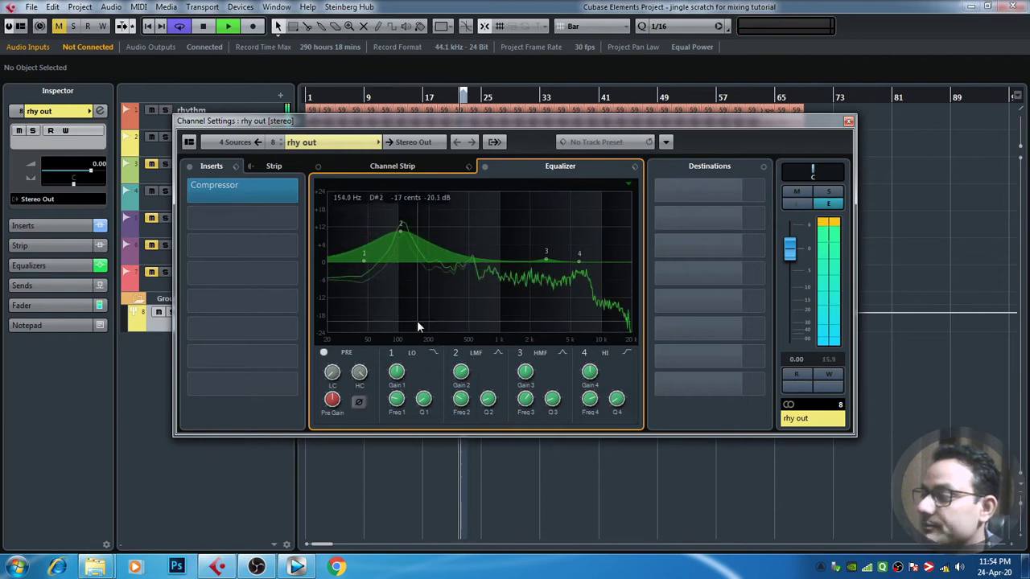
drag(488, 399, 486, 371)
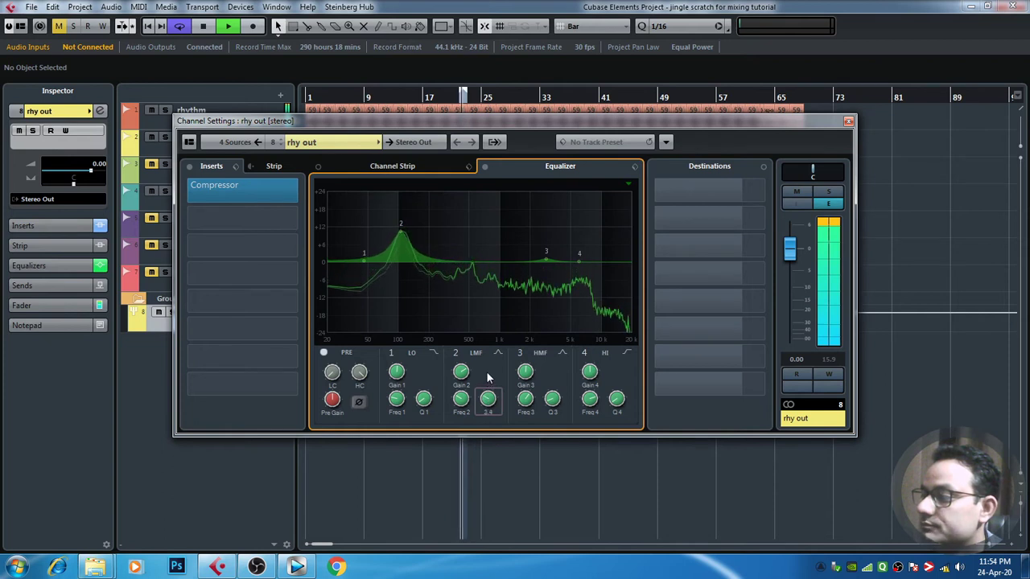
Move rhy out's EQ band 4 above 10 kHz, boost band 3 by 5.0 dB at 6.22 kHz, and close the channel settings.
drag(579, 261, 616, 260)
drag(546, 259, 580, 247)
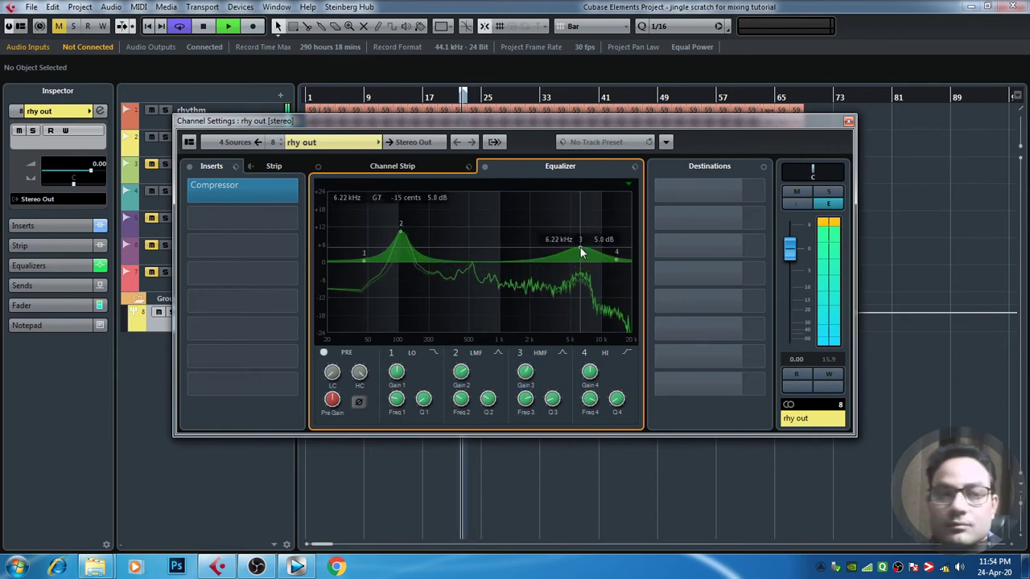
click(848, 120)
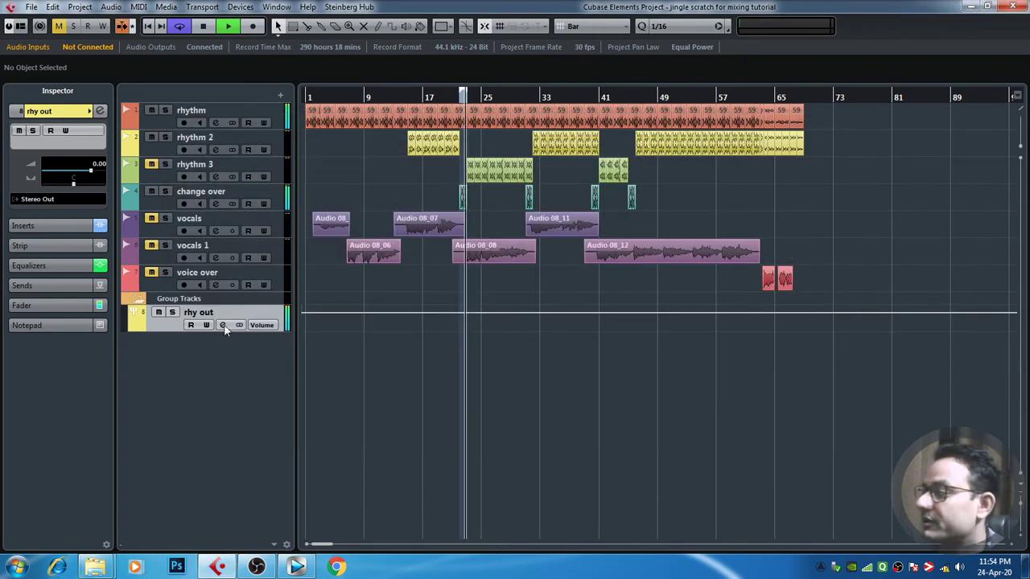
click(223, 324)
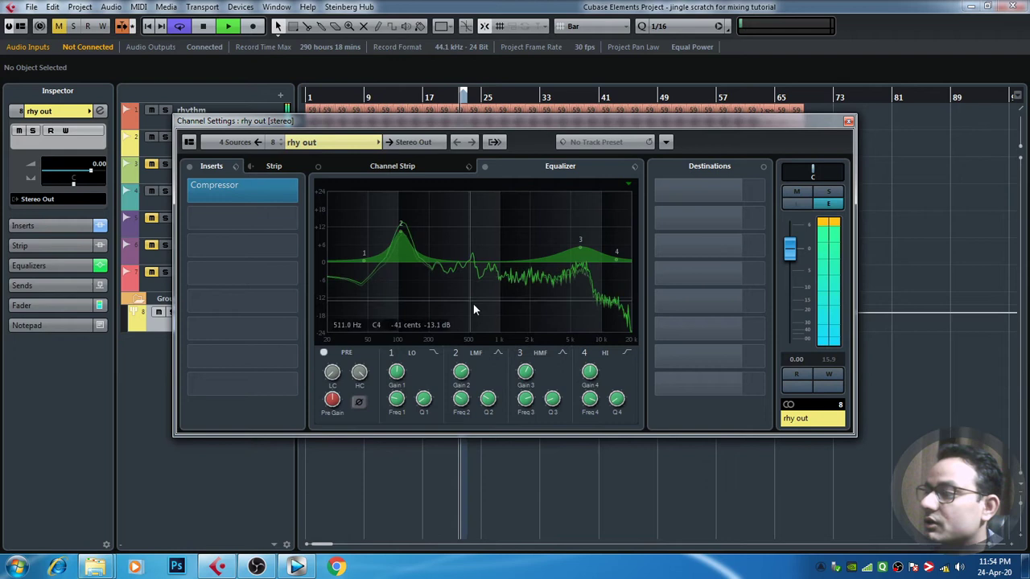
click(848, 121)
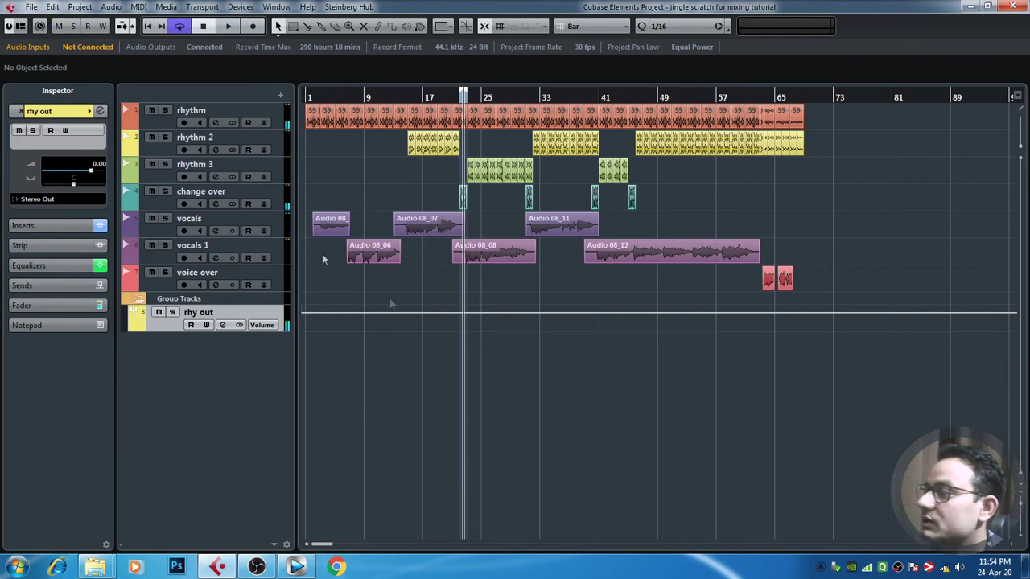
Loop the Audio 08_07 clip with the vocals track soloed, start playback from there and open the vocals channel settings.
click(275, 231)
click(422, 232)
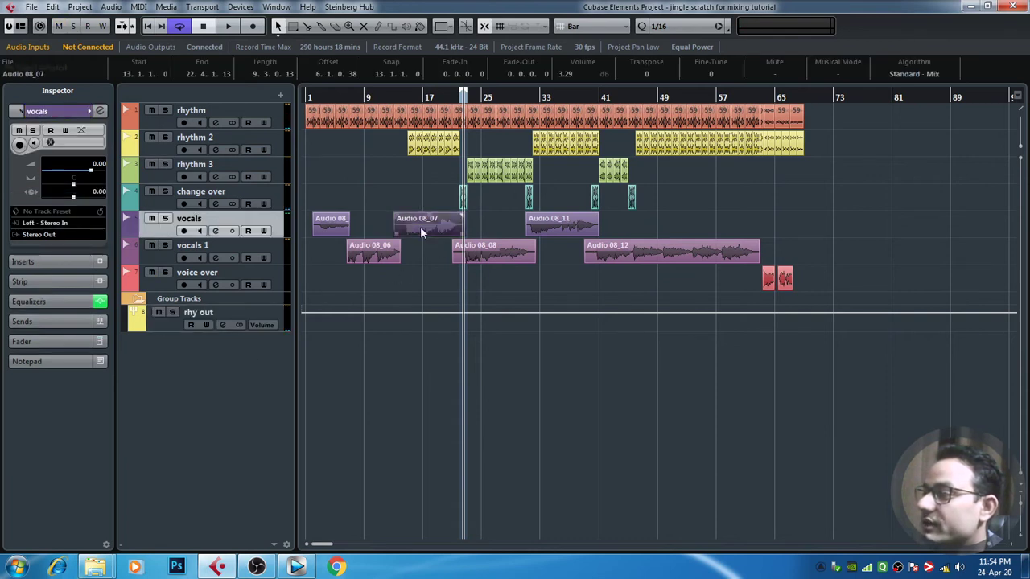
key(p)
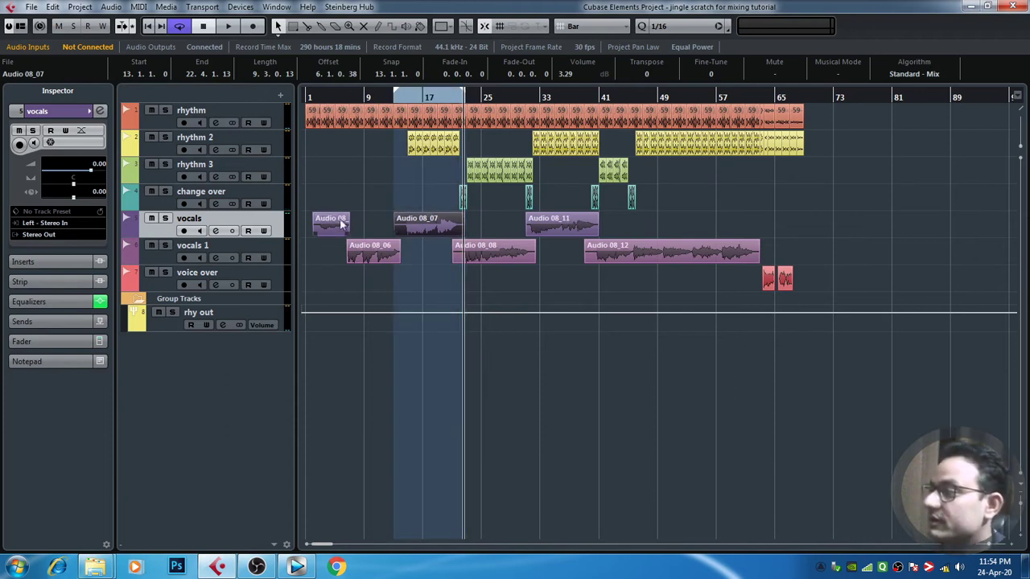
click(165, 218)
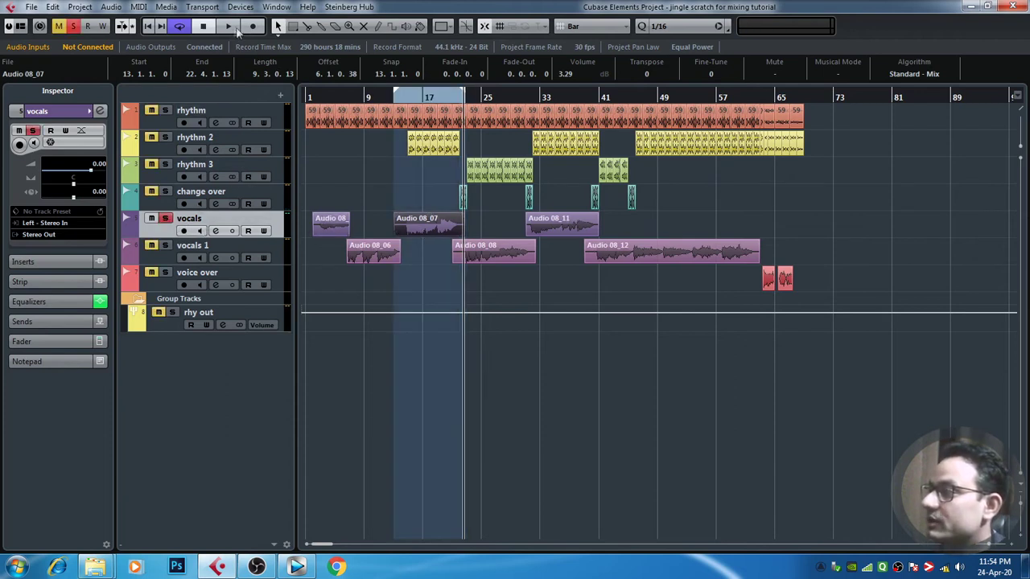
click(401, 103)
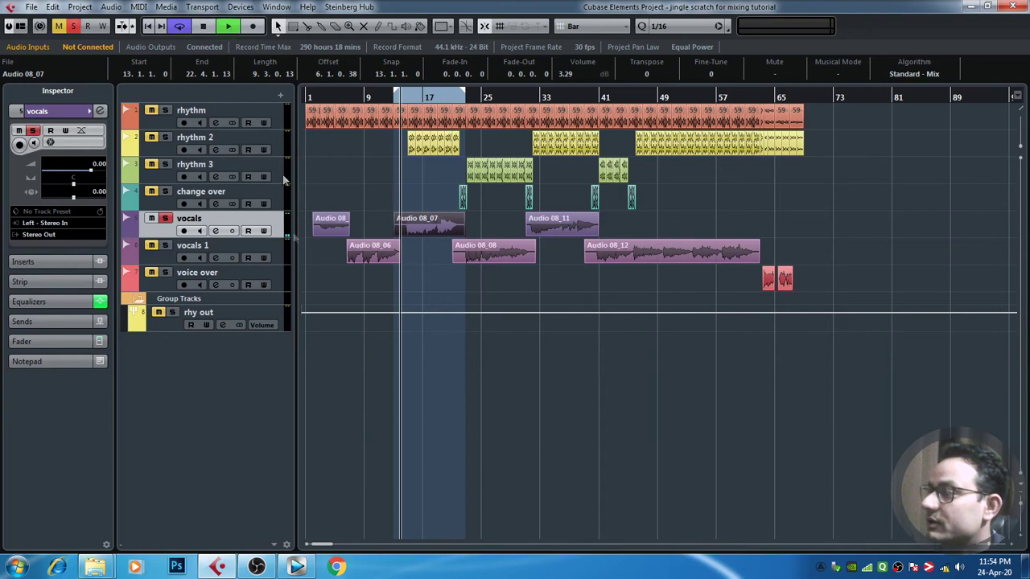
click(216, 231)
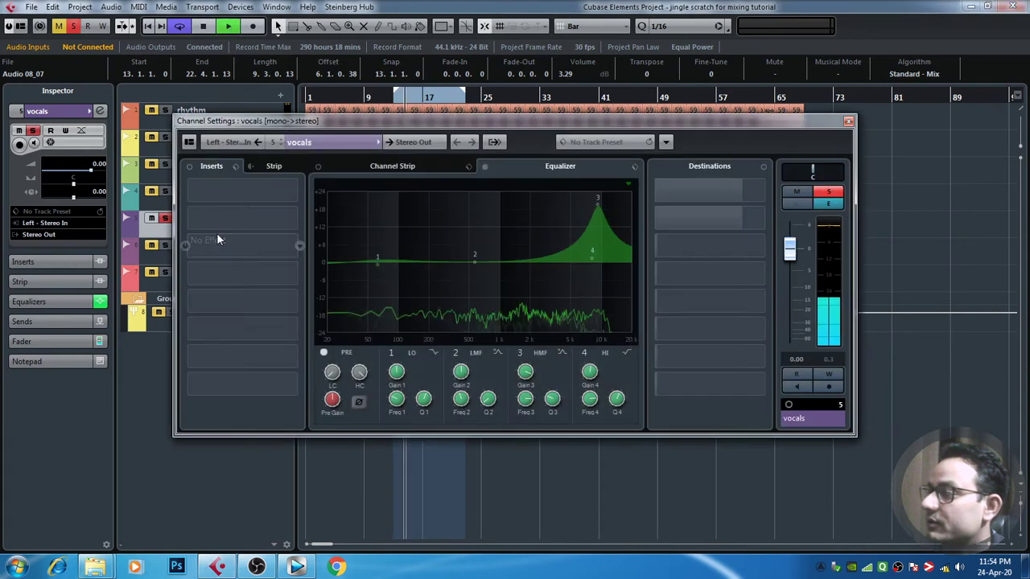
Clear the vocals channel's equalizer with the !Reset EQ preset.
click(634, 166)
click(672, 181)
click(441, 207)
double_click(442, 207)
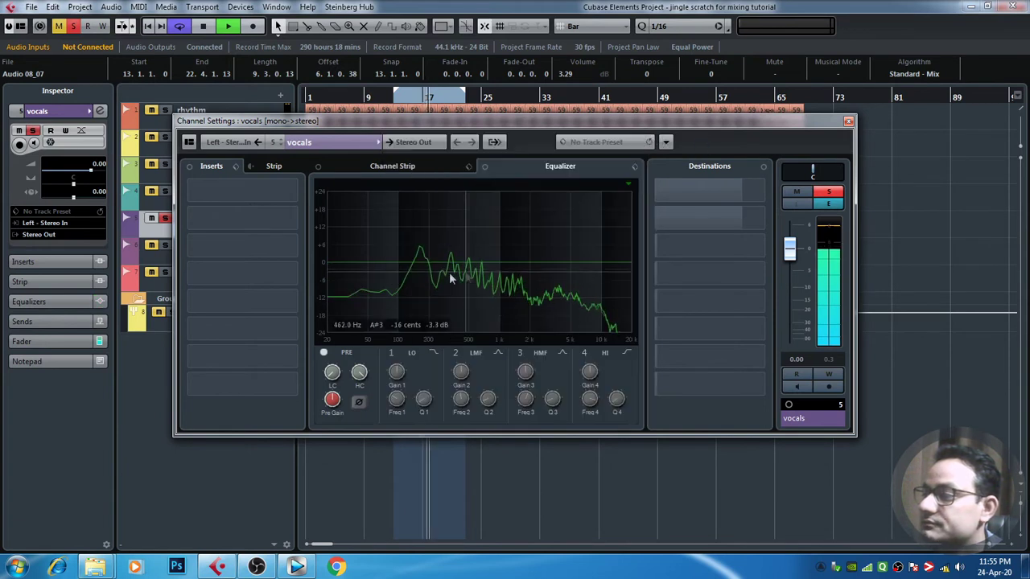
Enable all four EQ bands on vocals, boost band 3 by about 20 dB around 8 kHz, and narrow its Q.
click(363, 262)
click(445, 264)
click(531, 264)
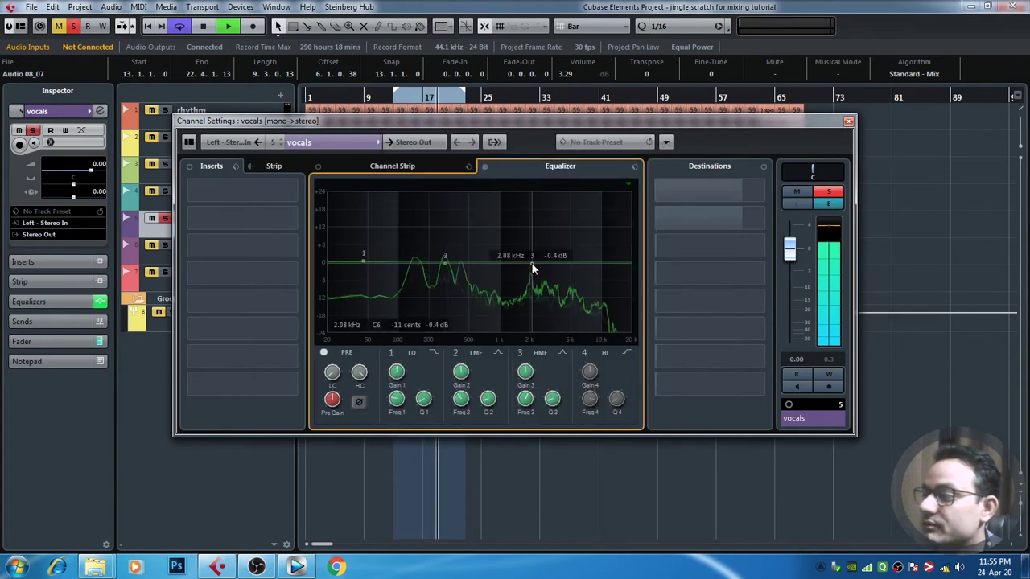
click(588, 263)
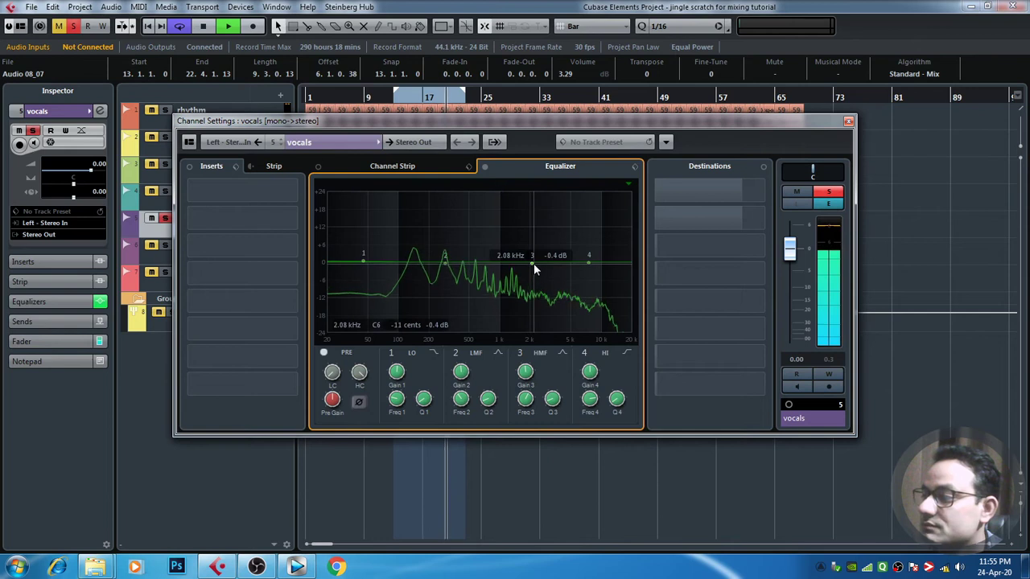
drag(532, 263, 588, 212)
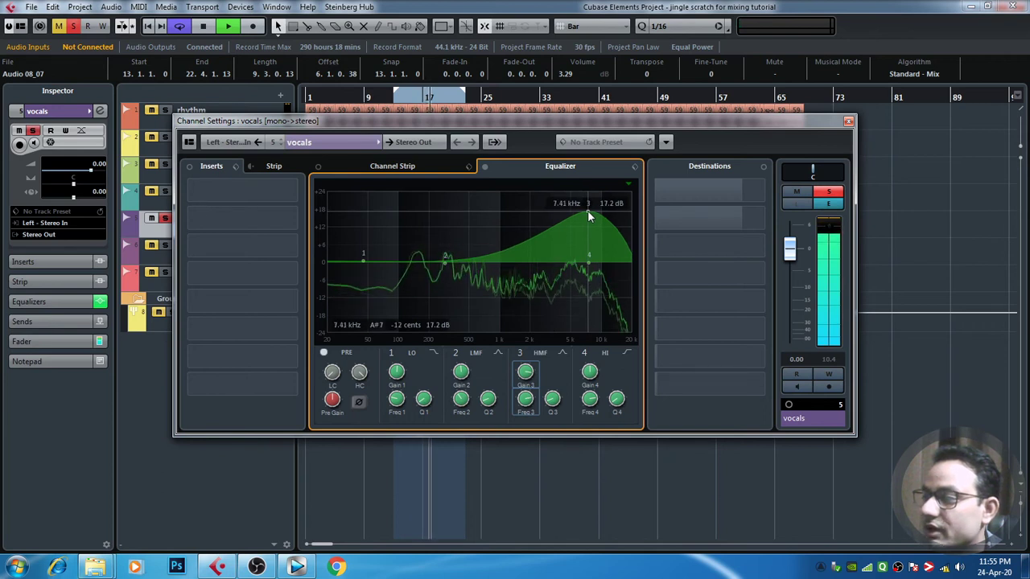
drag(550, 401, 553, 365)
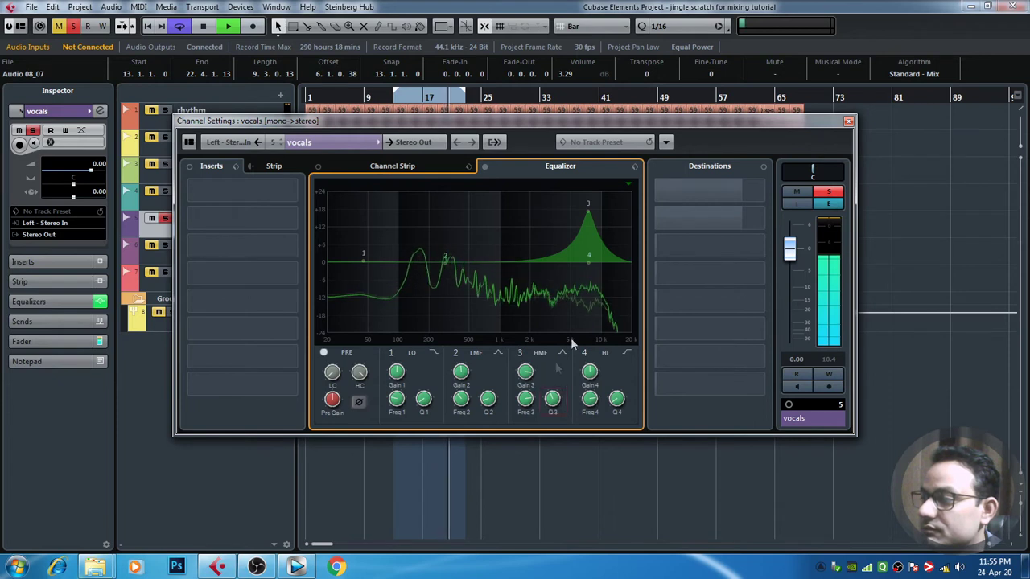
drag(588, 213, 582, 217)
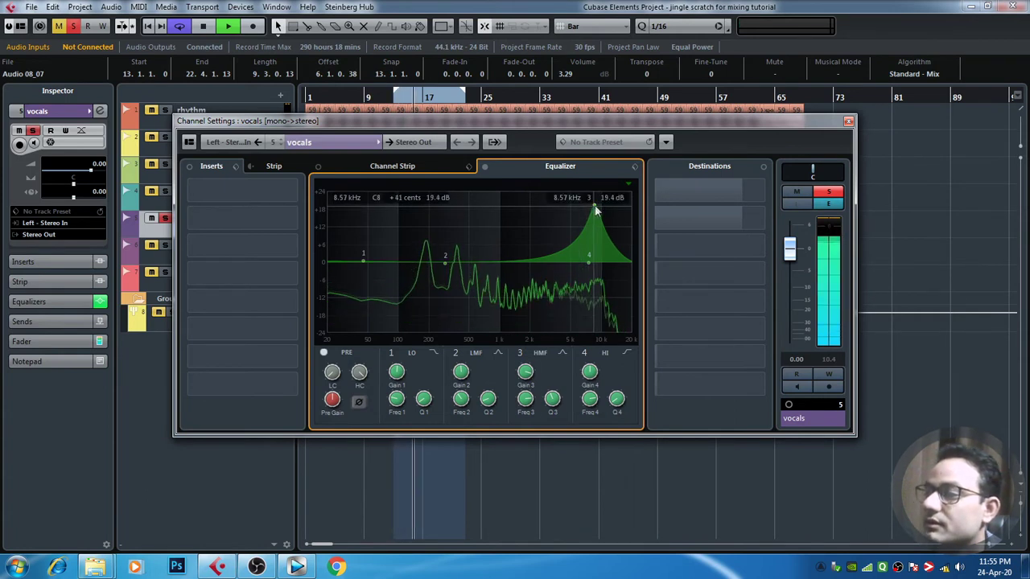
mouse_move(596, 209)
mouse_down()
mouse_move(611, 202)
mouse_move(542, 202)
mouse_move(593, 202)
mouse_up()
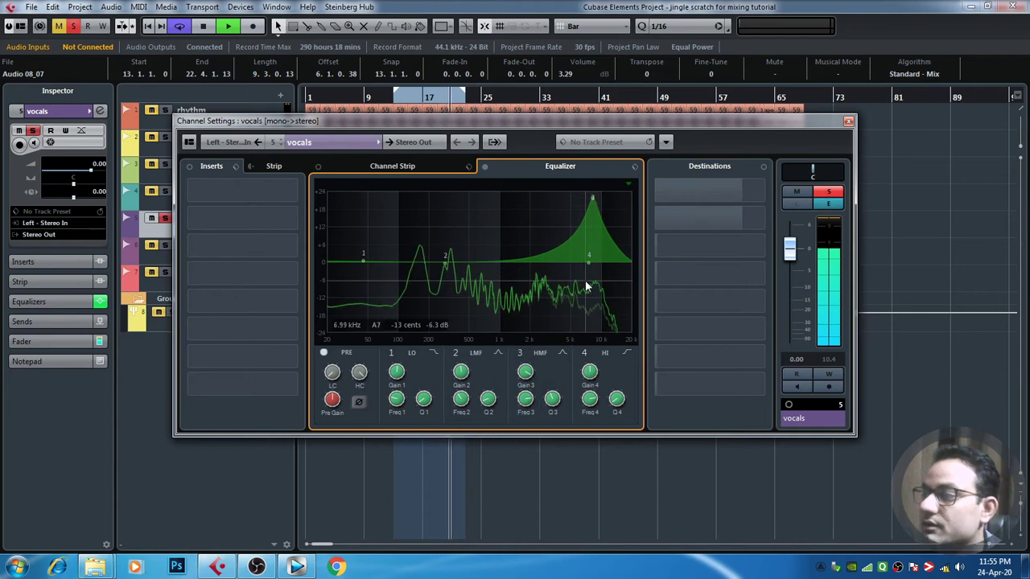
Copy the EQ setting from the vocals channel, stop playback, and paste the setting onto the vocals 1 channel.
right_click(548, 229)
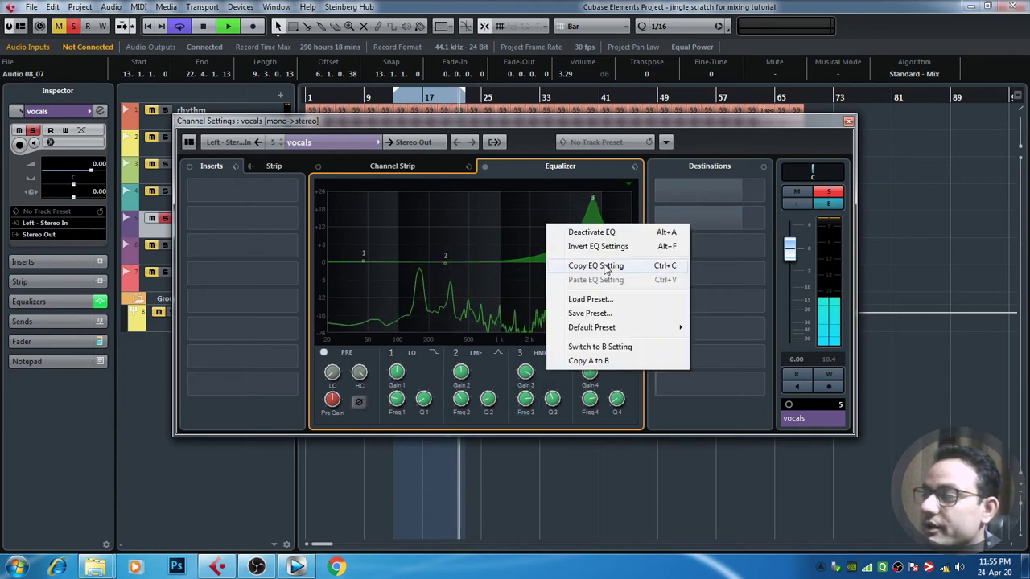
click(606, 268)
click(848, 122)
key(space)
click(497, 255)
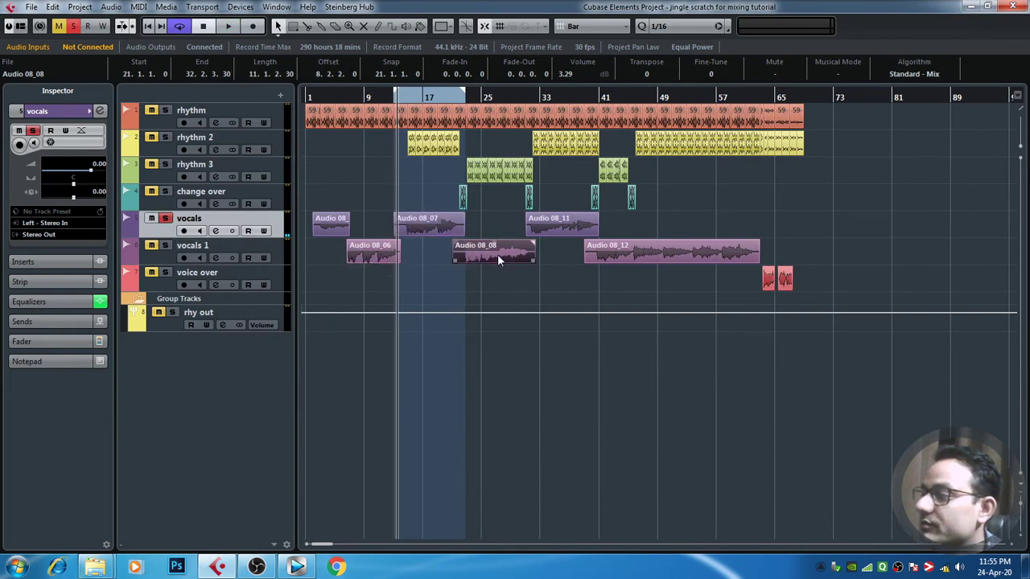
click(215, 257)
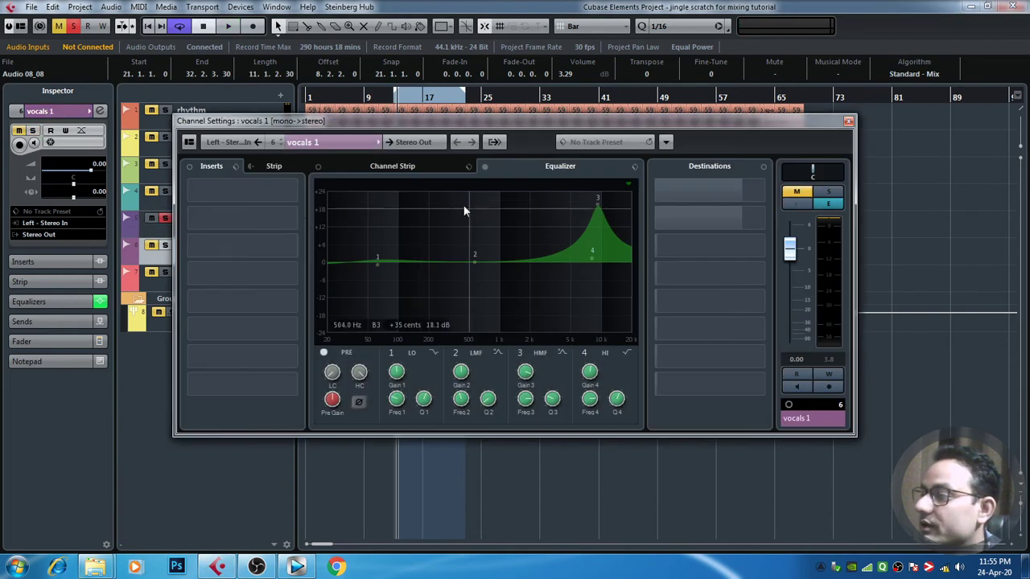
right_click(535, 223)
click(585, 279)
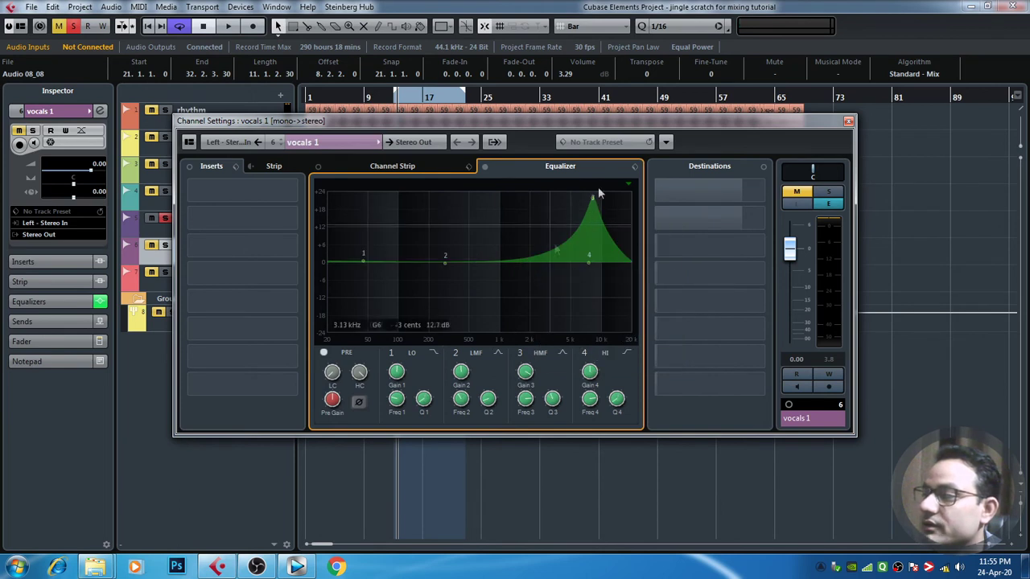
click(848, 122)
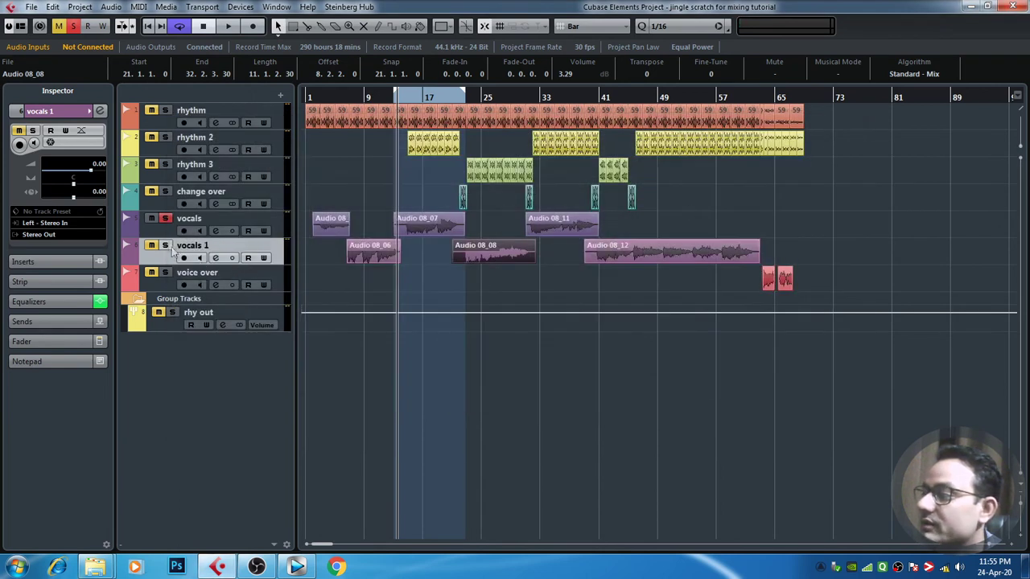
Unsolo the vocals track and add a stereo FX channel track with the RoomWorks SE reverb.
click(165, 217)
right_click(268, 373)
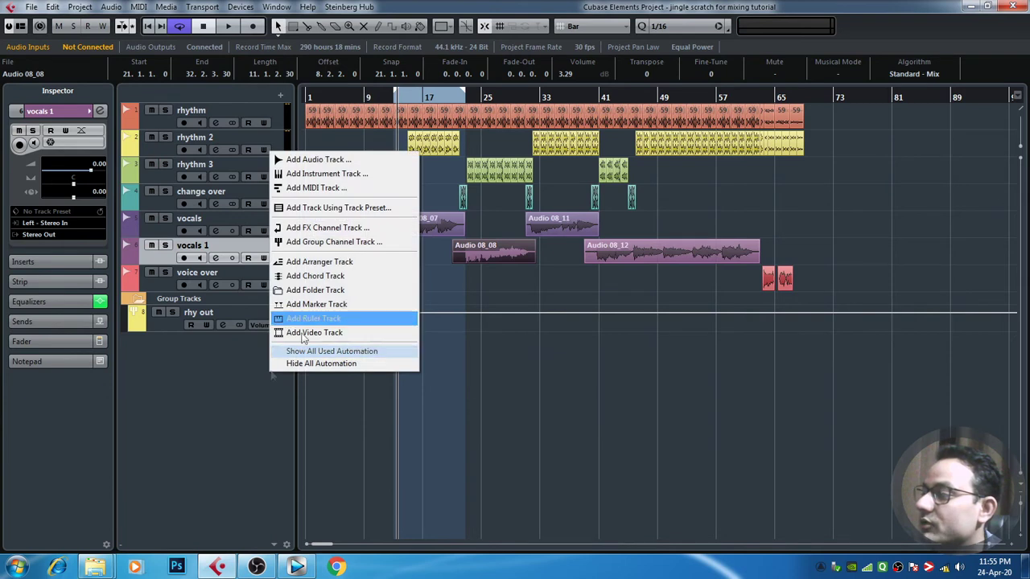
click(378, 229)
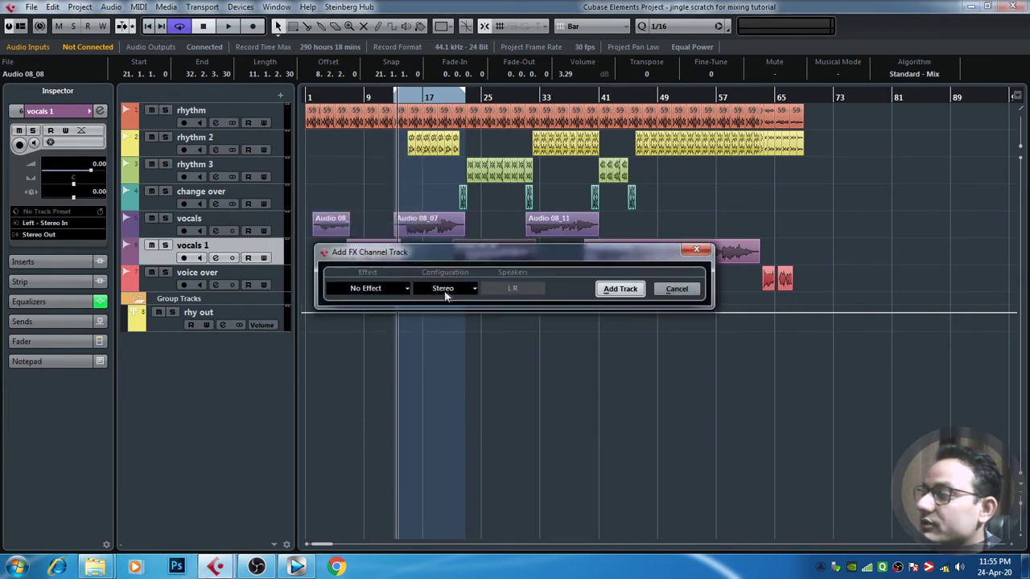
click(388, 289)
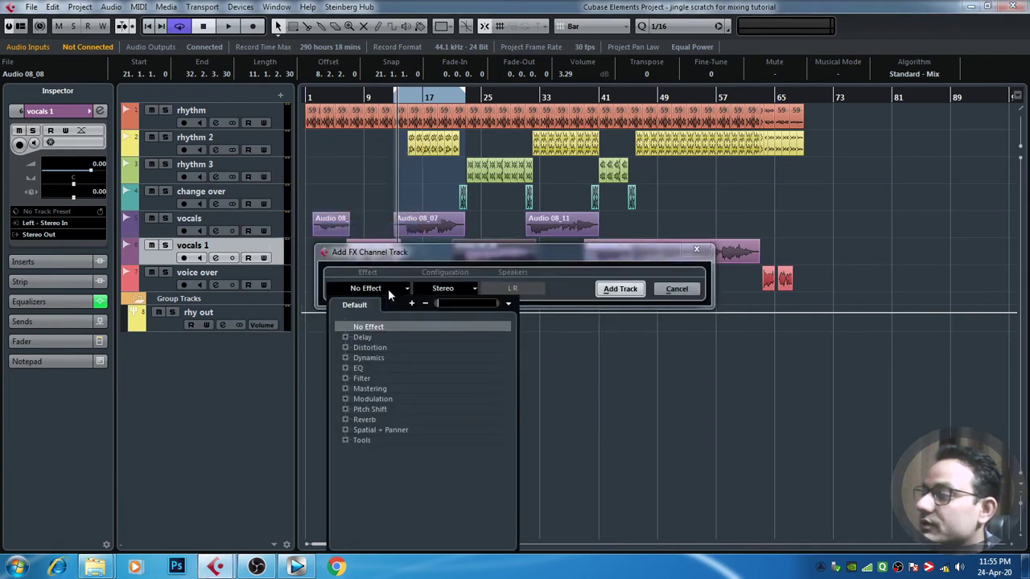
click(346, 419)
click(374, 429)
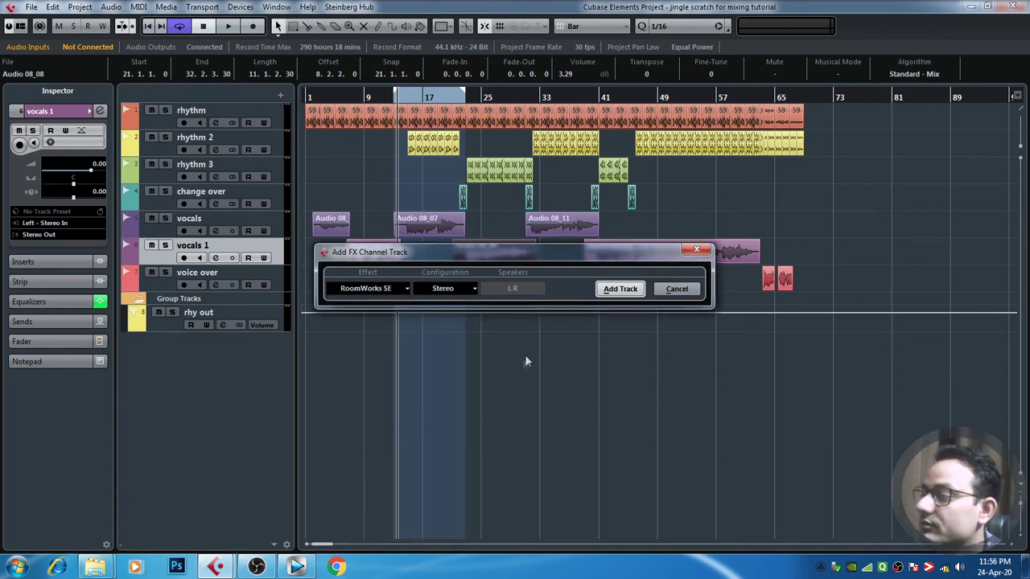
click(620, 289)
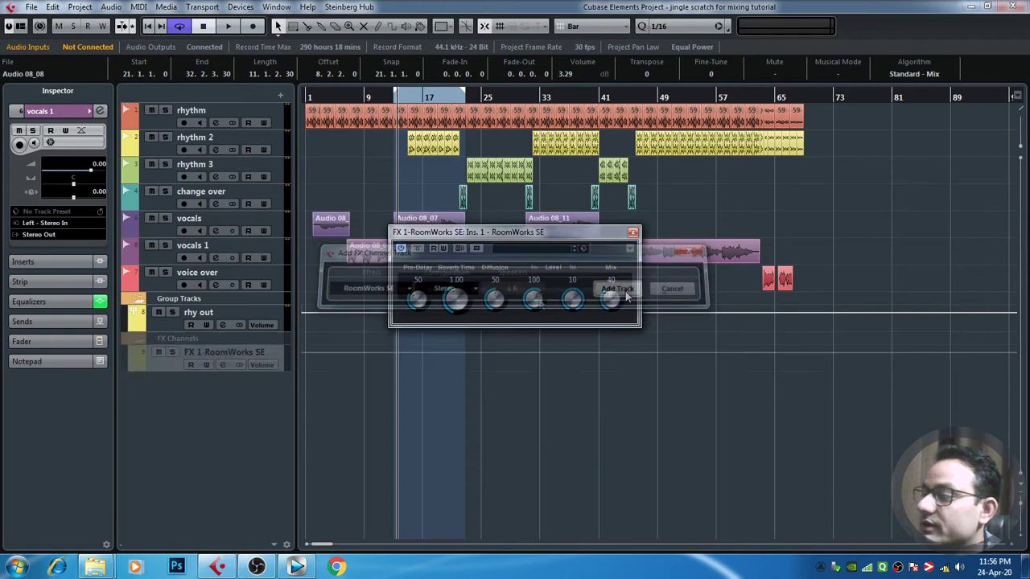
Load the Church preset into the RoomWorks SE reverb and close the plug-in window.
click(525, 256)
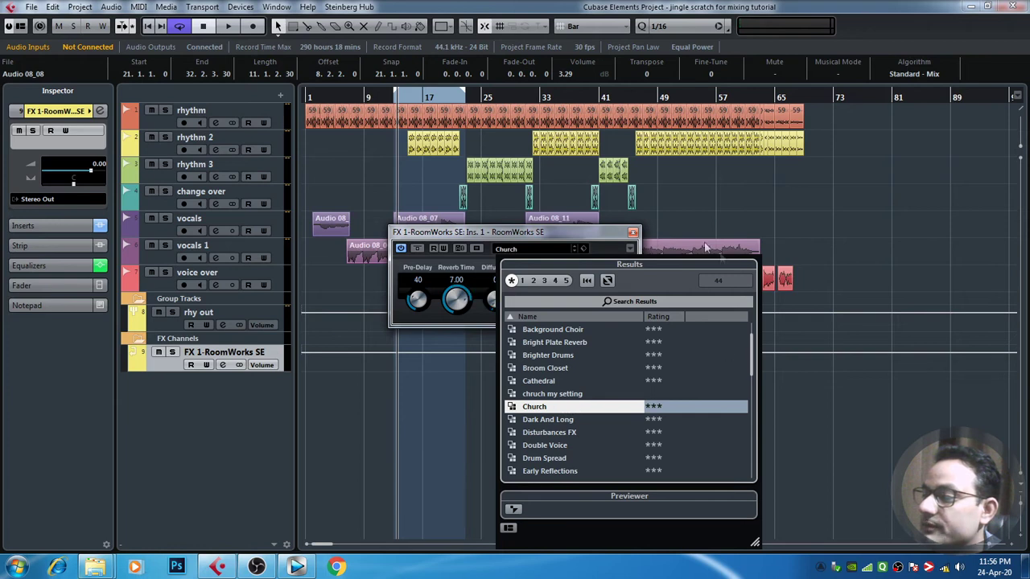
click(595, 236)
click(632, 232)
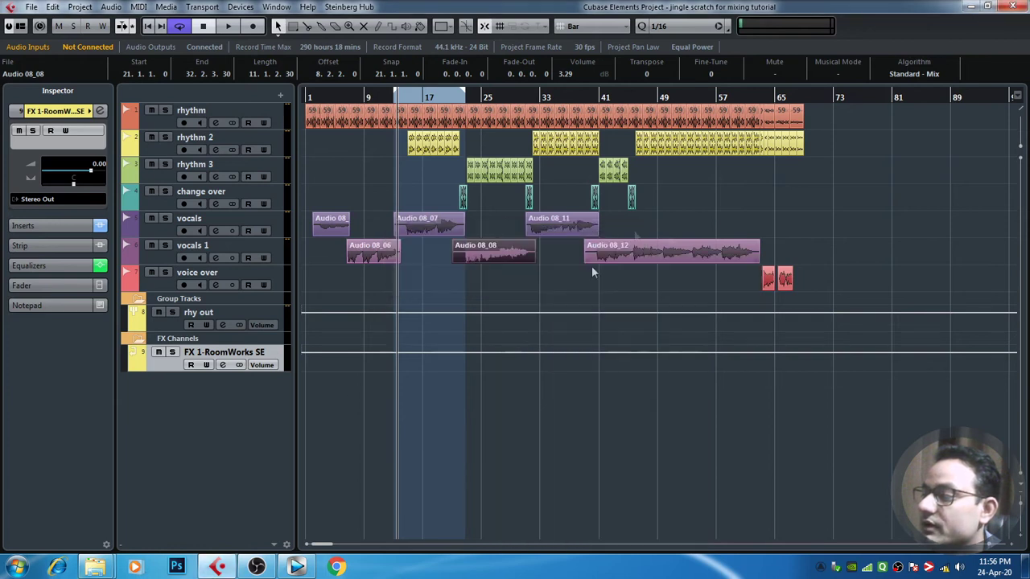
Add a second stereo FX channel track with the PingPongDelay effect and close its plug-in window.
right_click(233, 409)
click(299, 262)
click(406, 288)
click(347, 337)
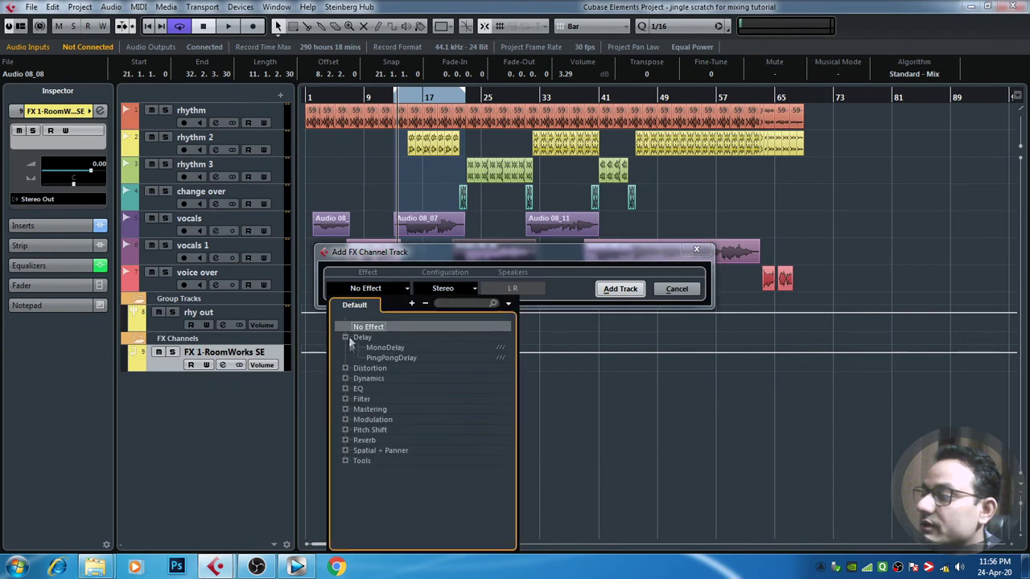
click(405, 358)
click(620, 289)
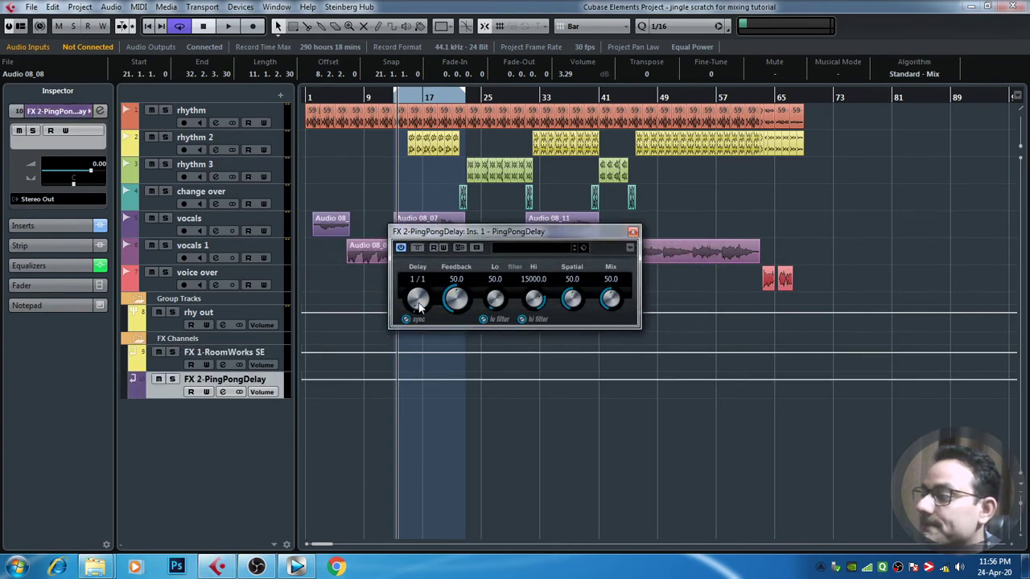
click(633, 232)
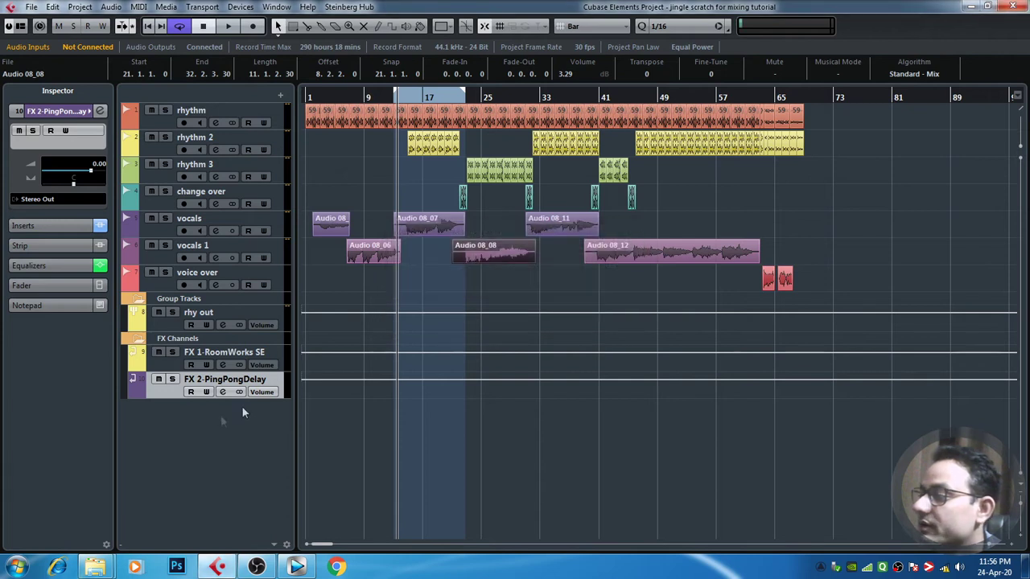
Route the vocals track's first send to FX 1-RoomWorks SE and activate it, and assign the second send to FX 2-PingPongDelay.
click(276, 226)
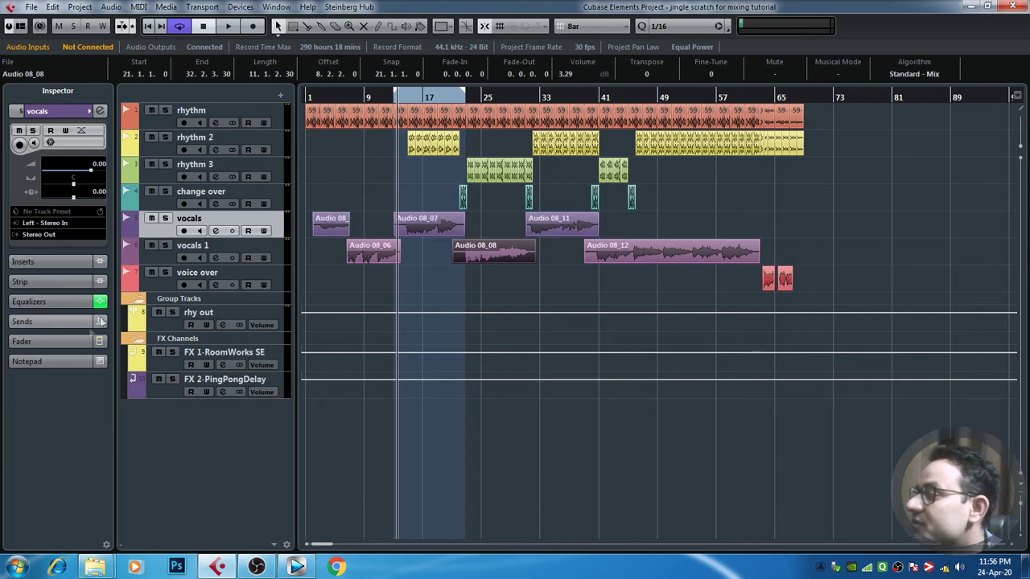
click(66, 326)
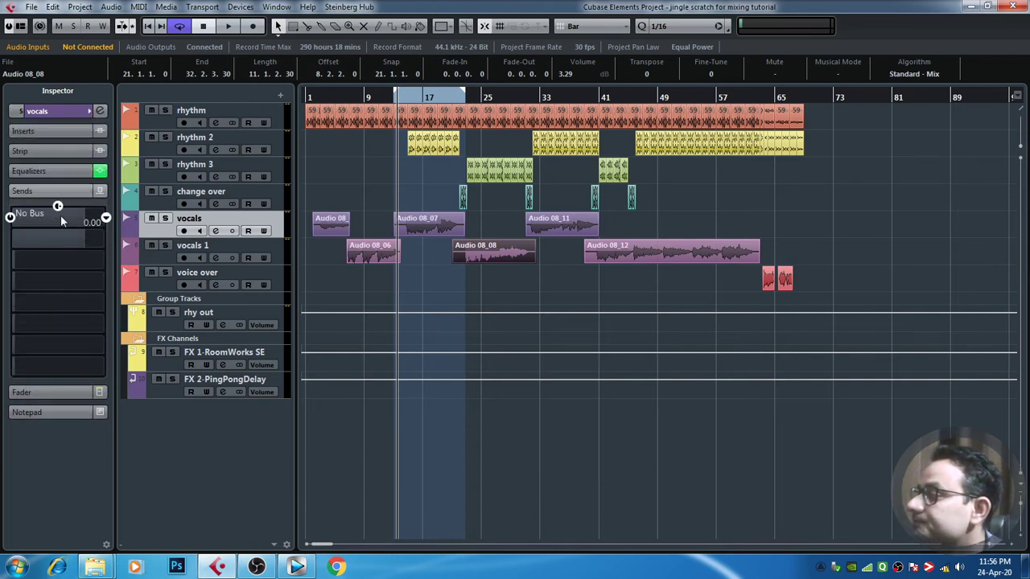
click(105, 222)
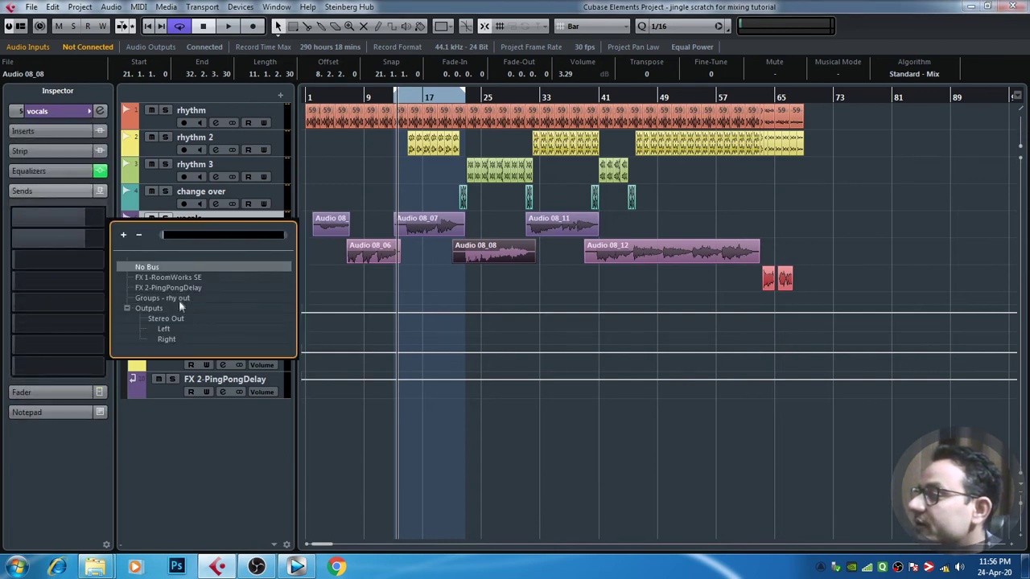
click(197, 277)
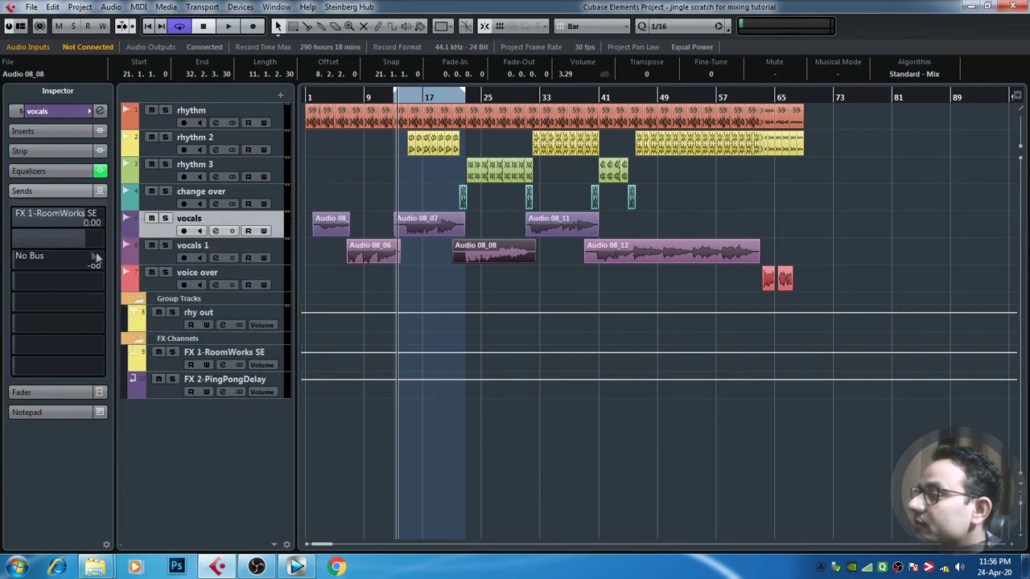
click(10, 217)
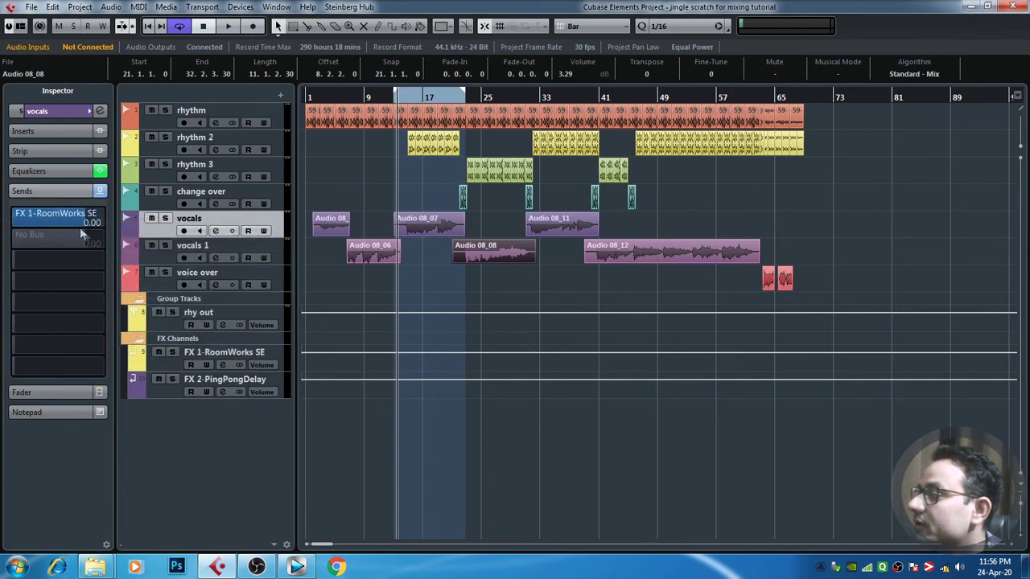
click(106, 243)
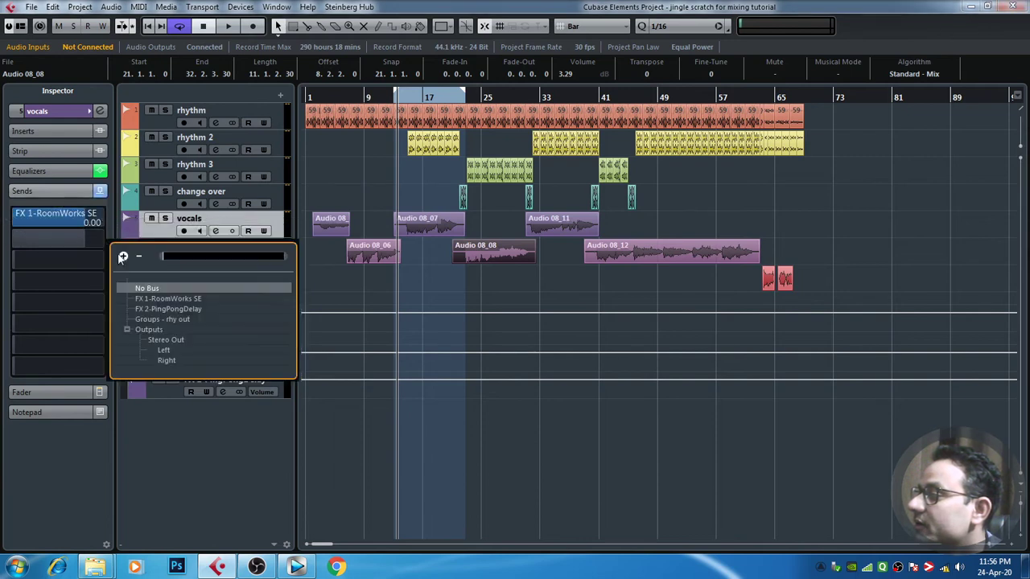
click(168, 309)
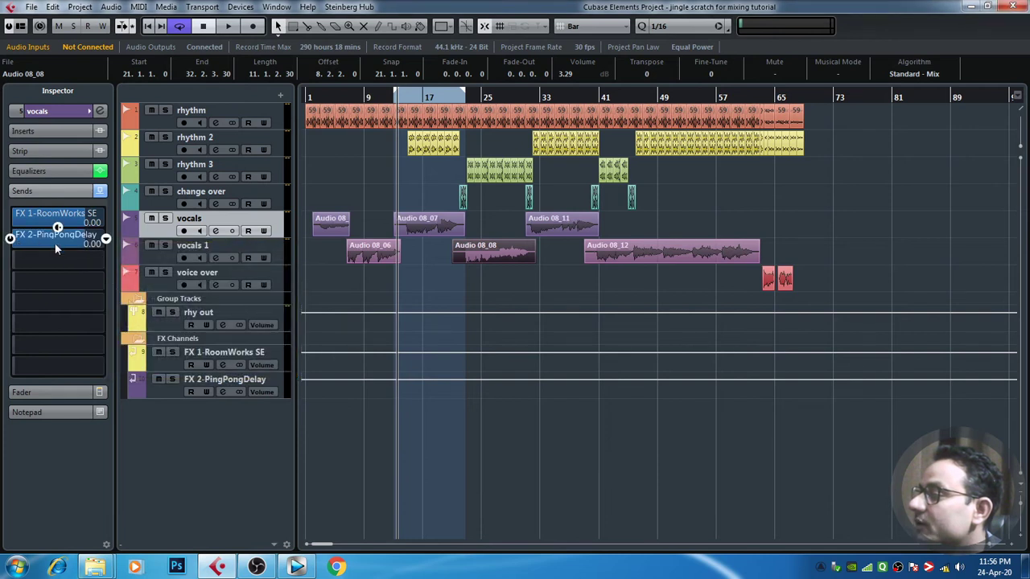
Return the playback position to the project start and add a stereo group channel track named vocal out.
drag(330, 100, 274, 96)
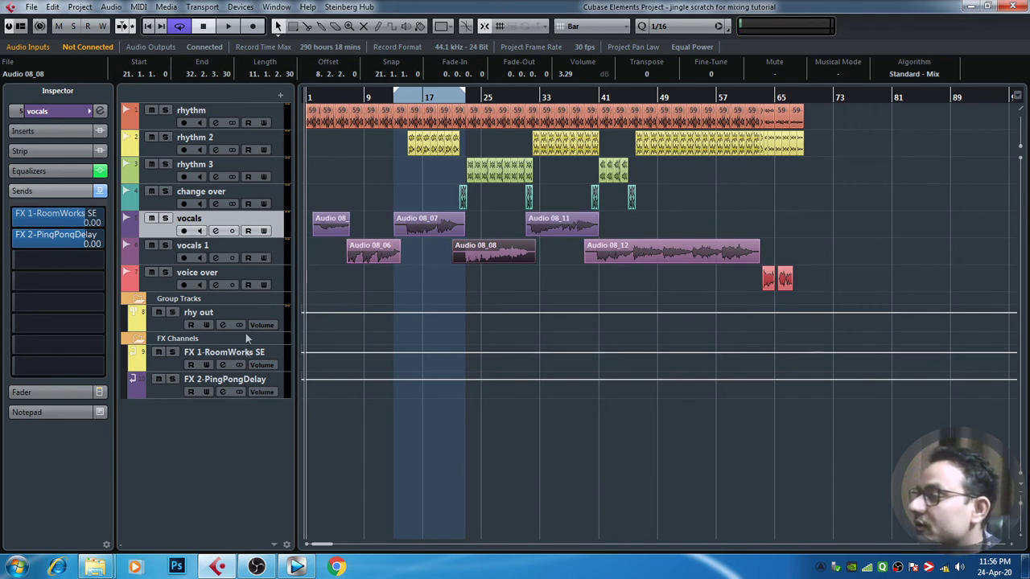
right_click(257, 439)
click(322, 308)
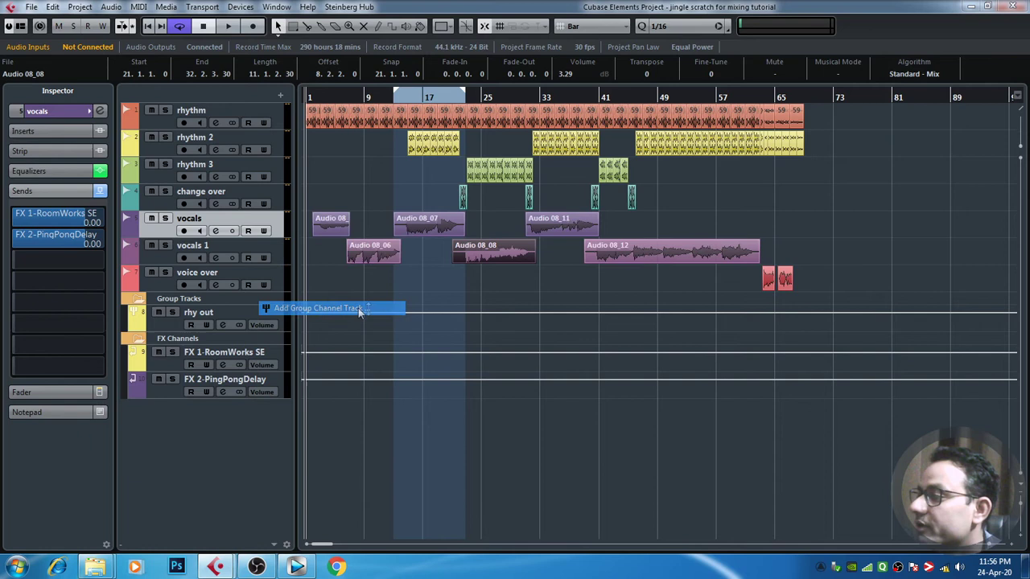
text(vocal out)
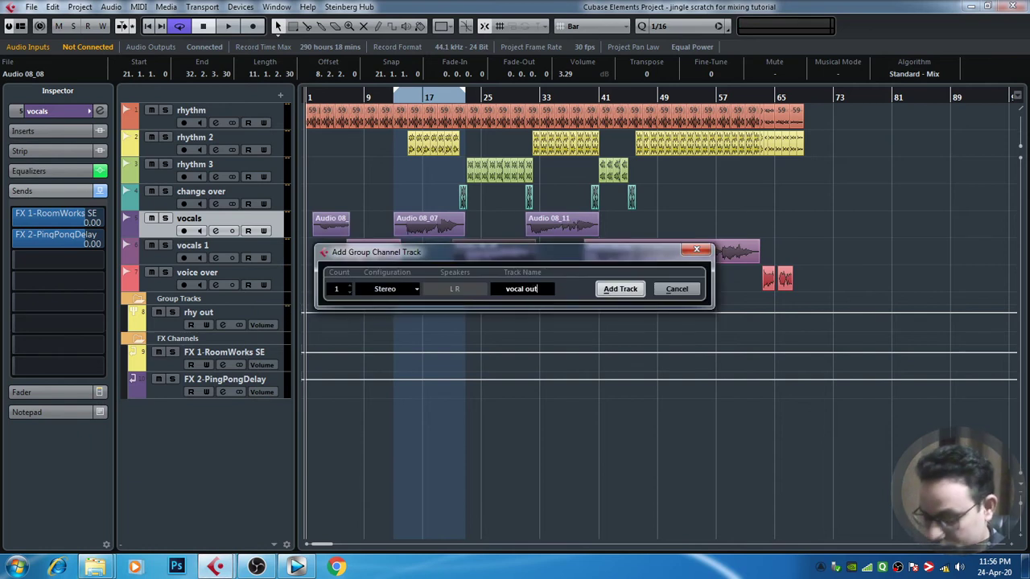
key(Return)
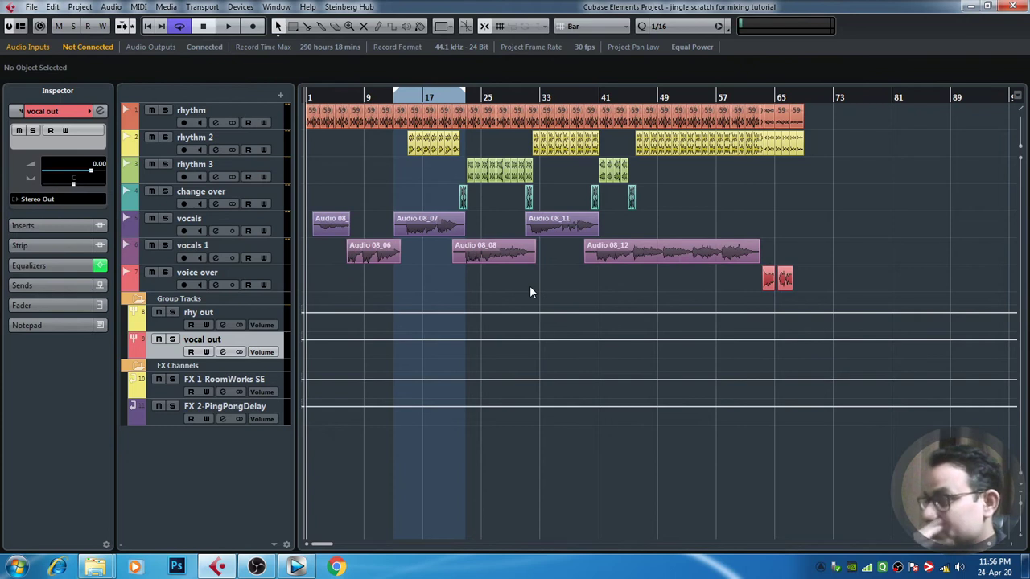
Route the outputs of the vocals and vocals 1 tracks to the vocal out group.
click(257, 311)
click(249, 346)
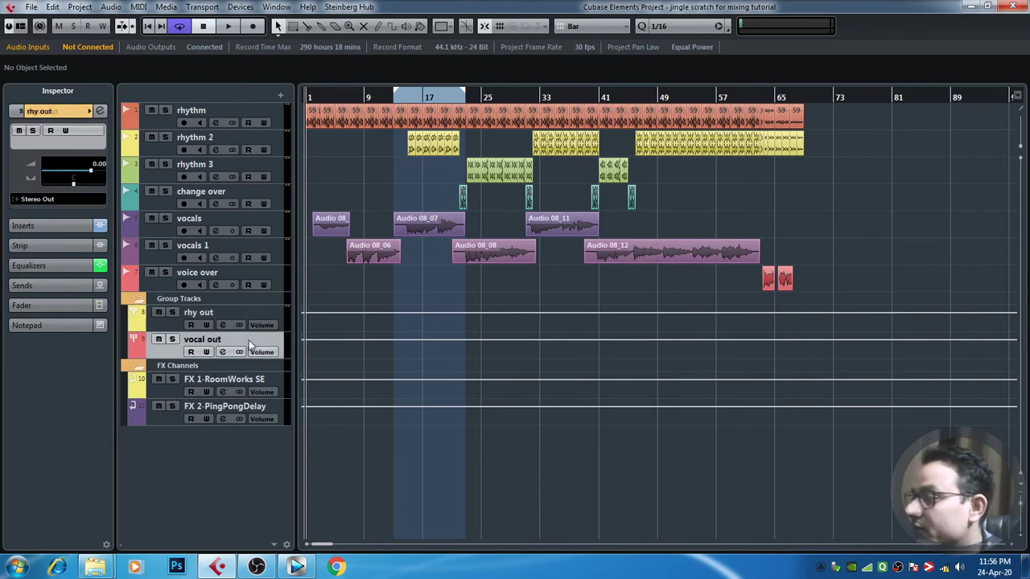
click(254, 224)
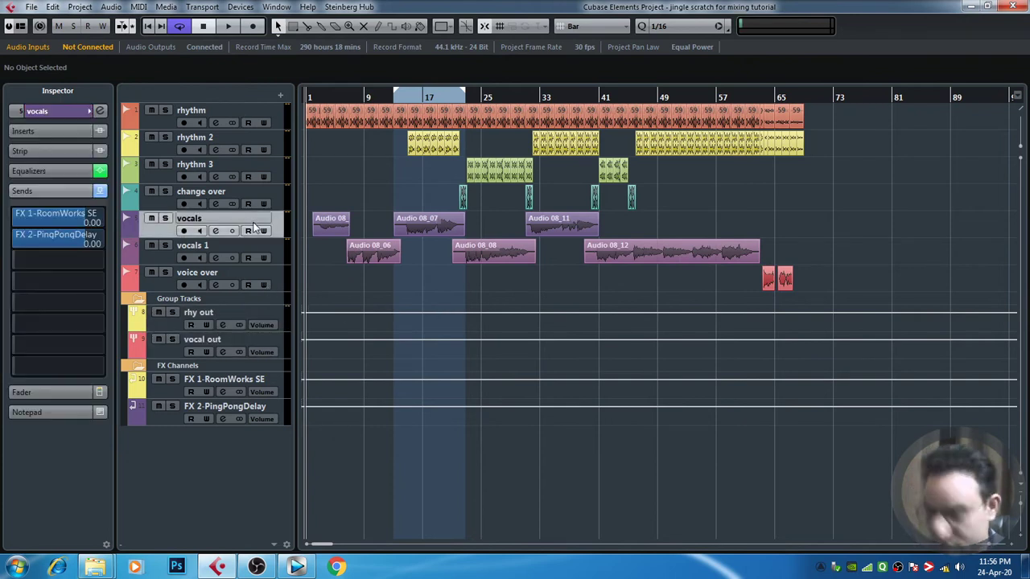
click(62, 112)
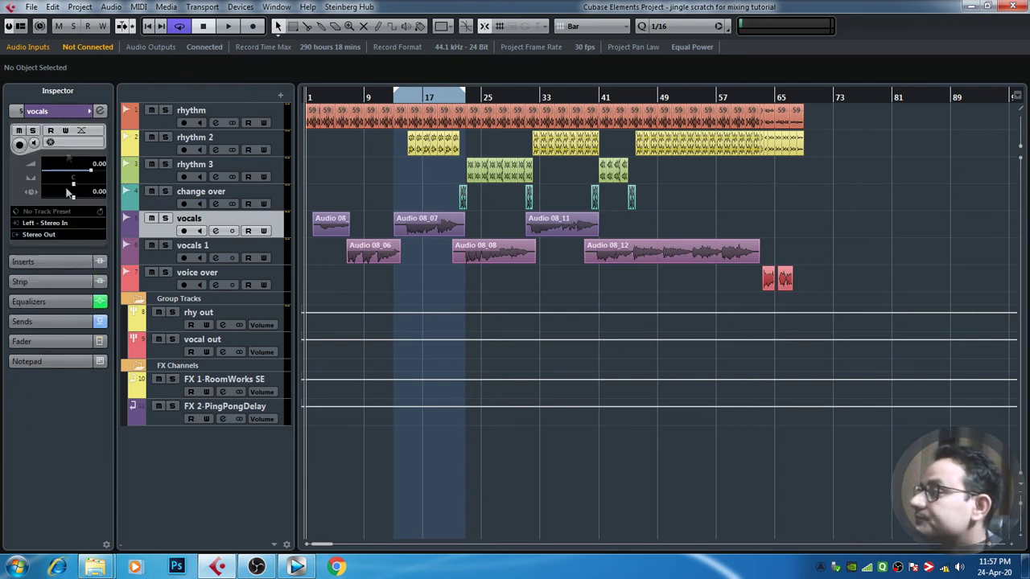
click(48, 235)
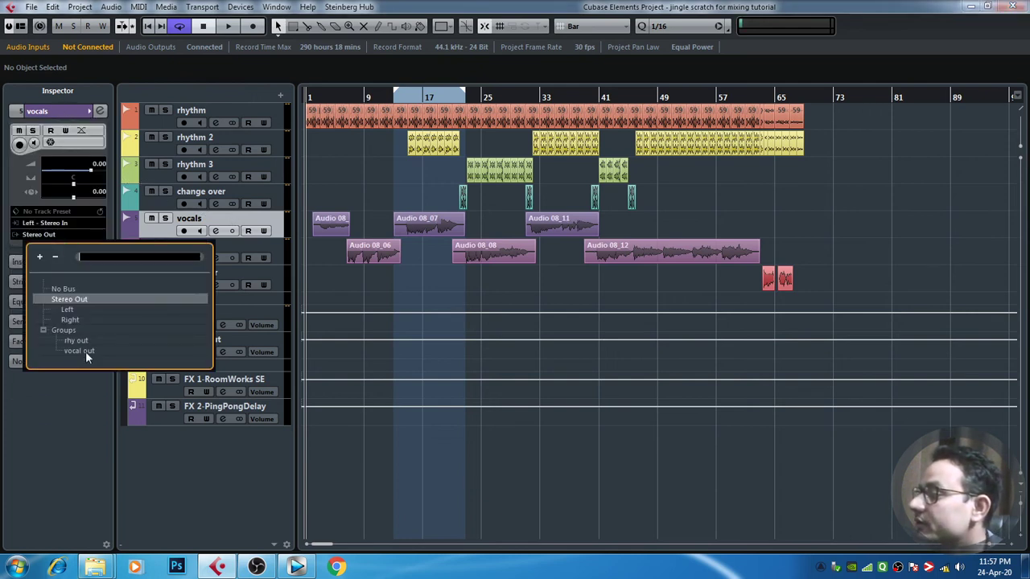
click(85, 351)
click(250, 254)
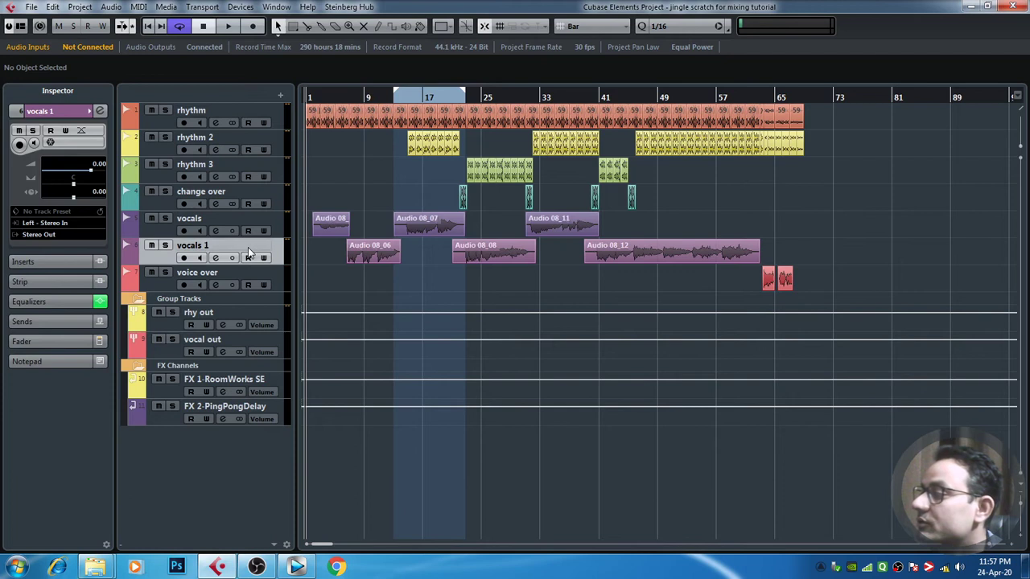
click(68, 235)
click(83, 351)
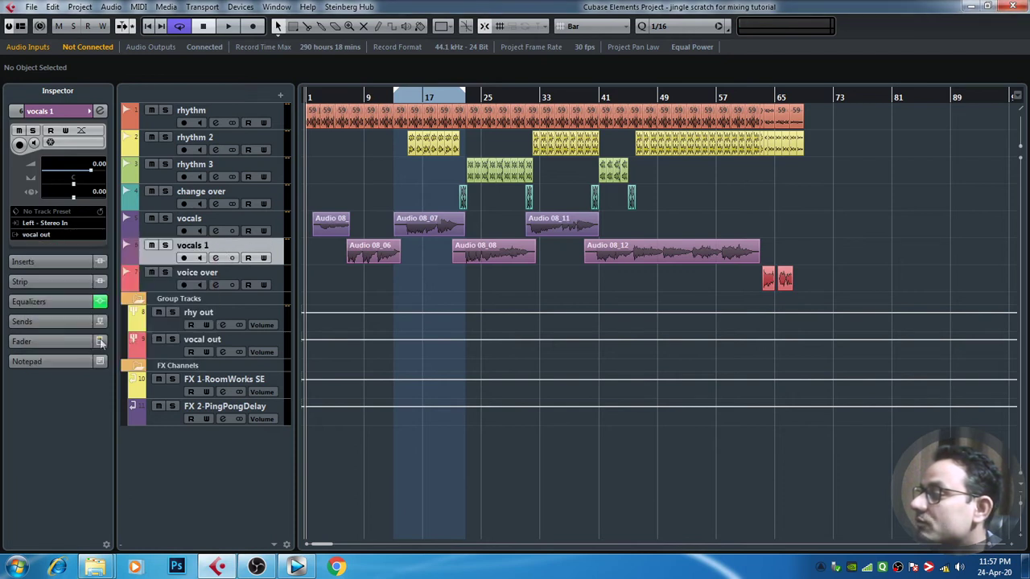
Review the rhythm clips with the rhy out group and the vocal clips with the vocal out group, and play briefly from the start.
drag(817, 105, 454, 209)
click(275, 319)
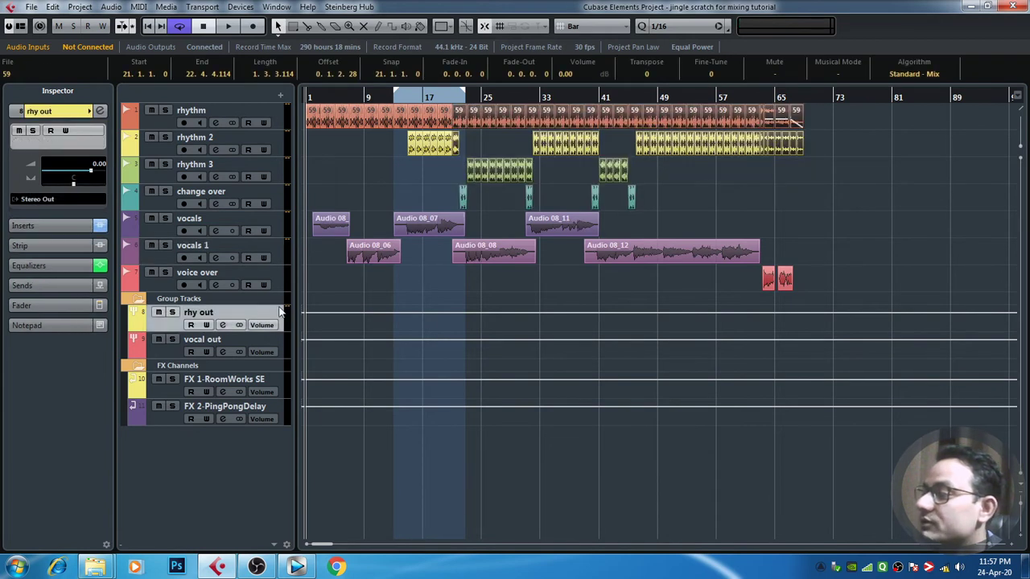
drag(796, 233, 483, 270)
click(250, 345)
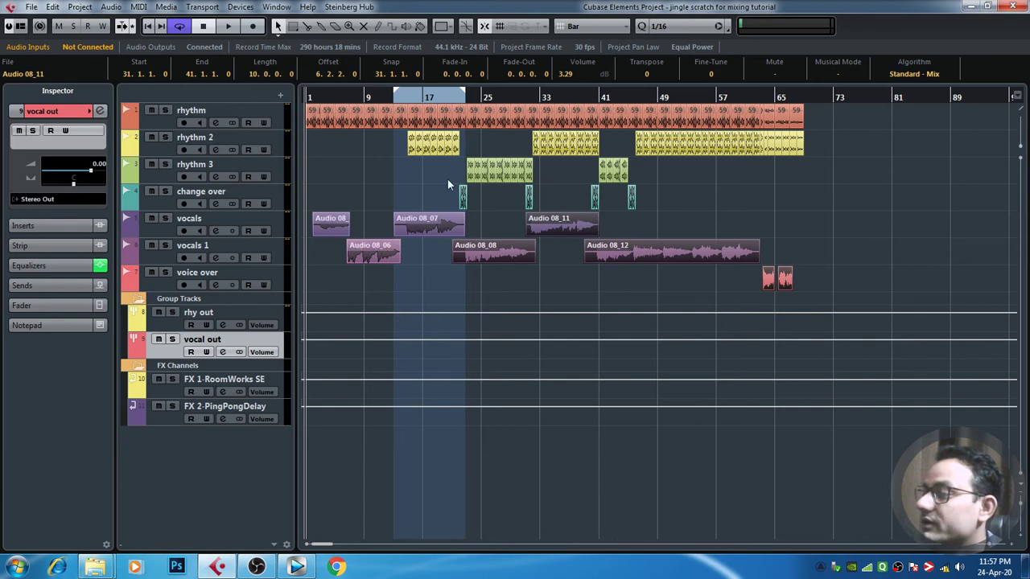
key(space)
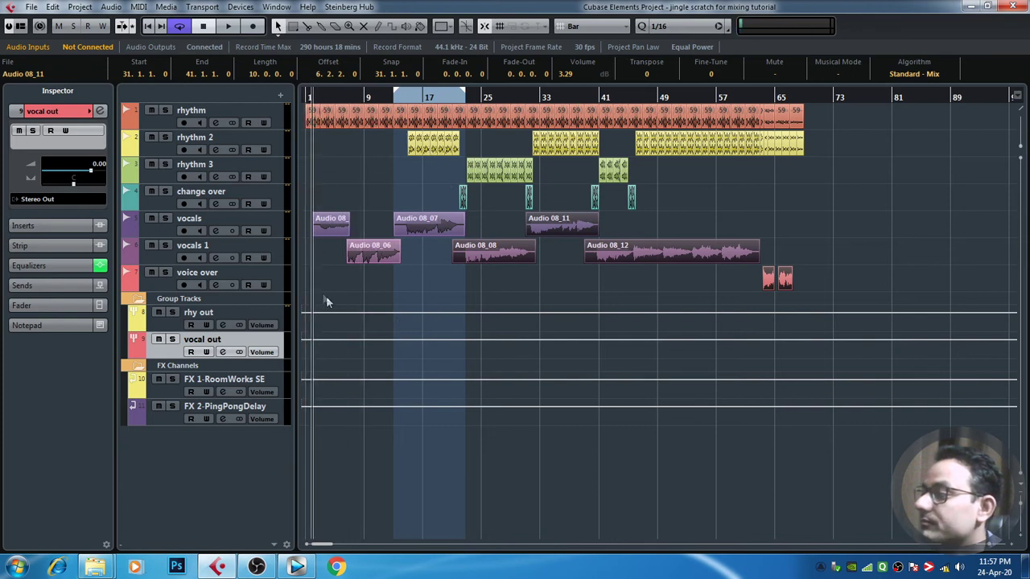
Insert a Compressor on the vocal out group, keep only its plug-in window open below the clips, and set the playback position near bar 15.
click(226, 354)
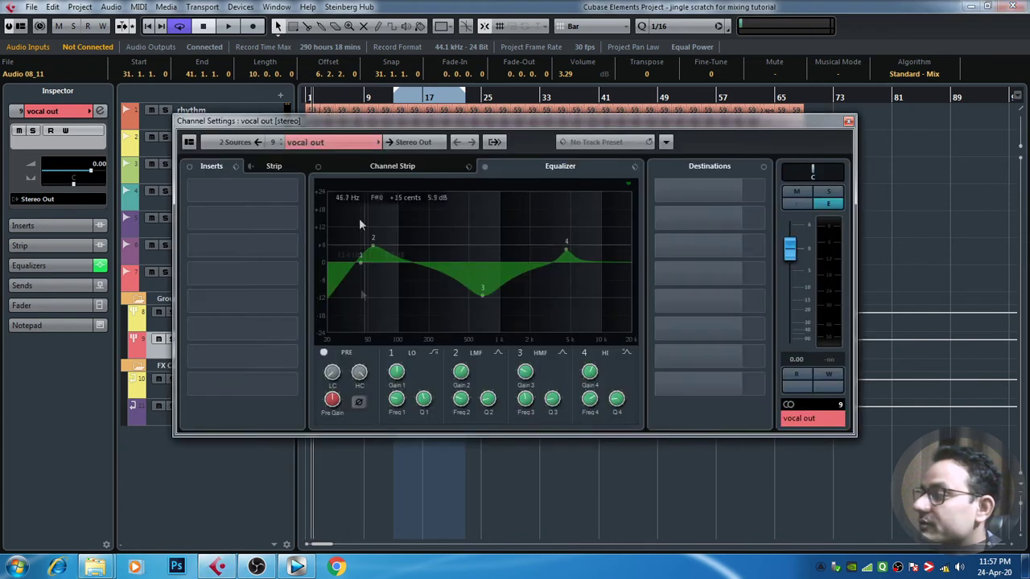
click(245, 183)
click(206, 242)
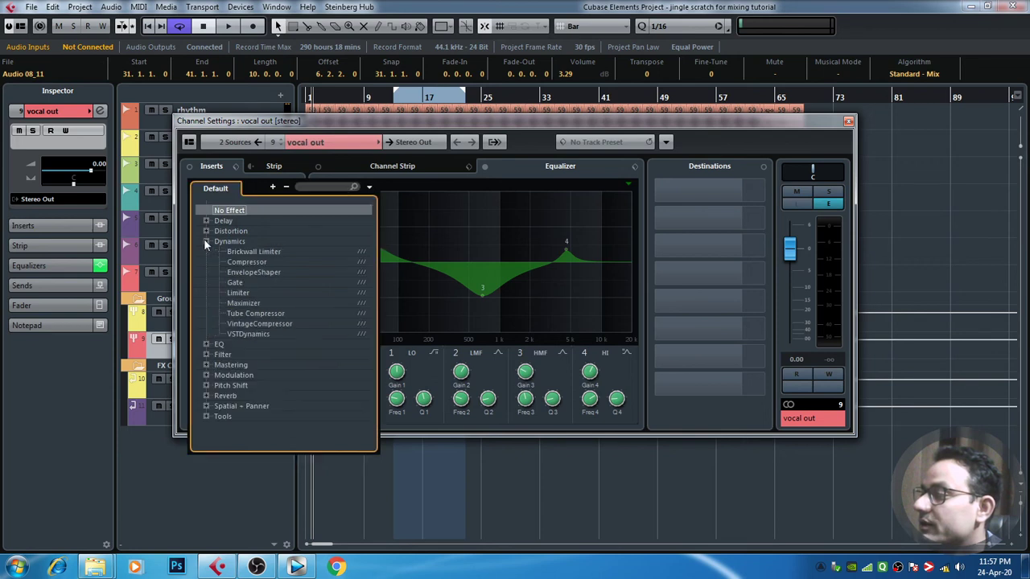
click(247, 263)
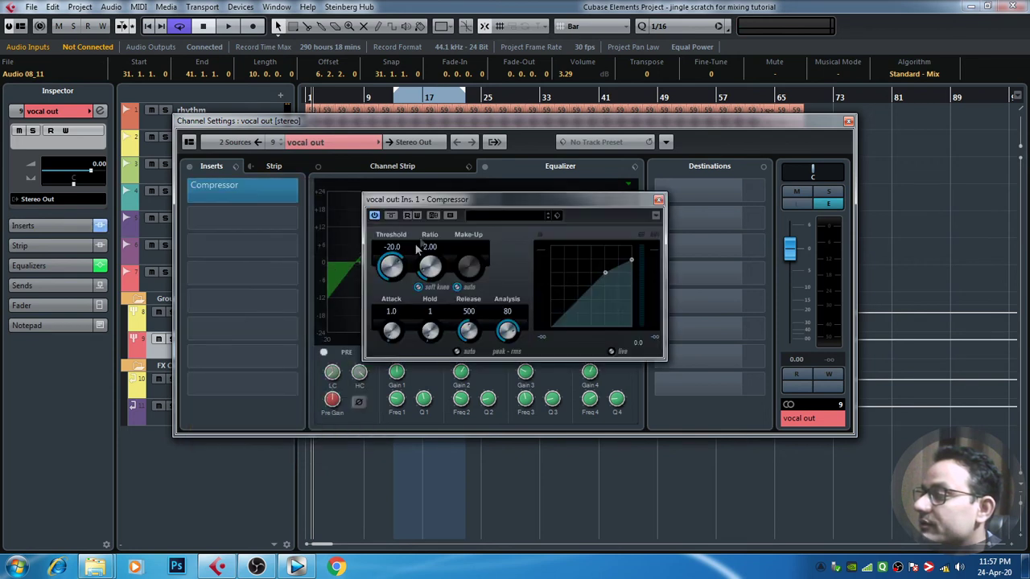
click(847, 122)
drag(558, 200, 519, 315)
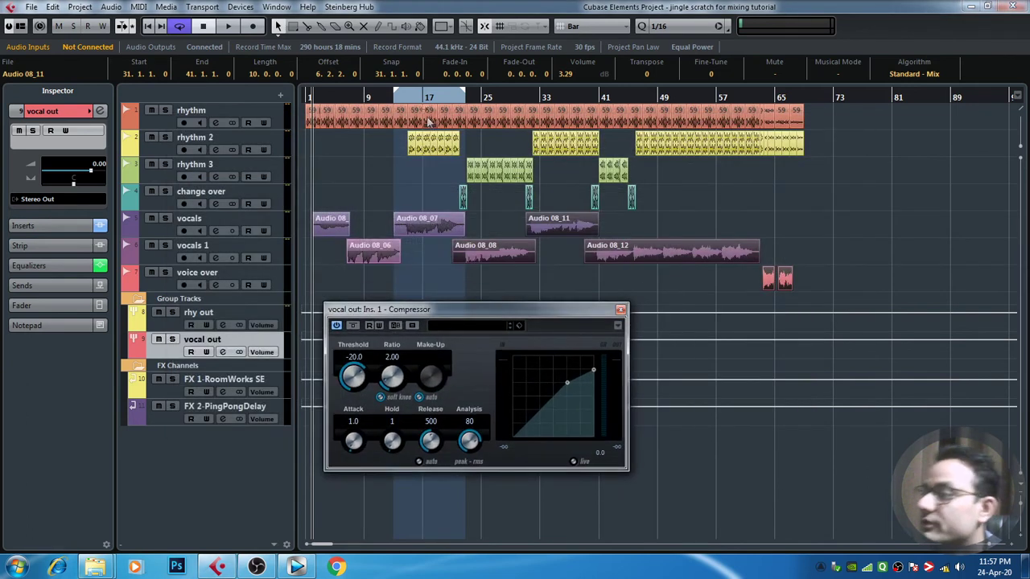
click(408, 102)
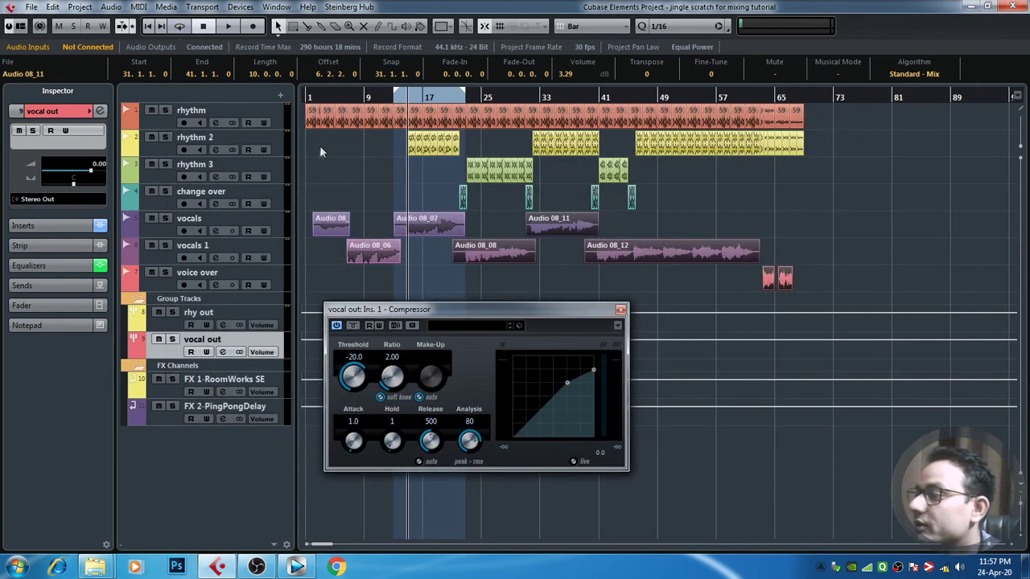
During playback, set the vocal out Compressor to threshold -7.1, ratio 2.38 and manual make-up 2.4, and close its window.
key(space)
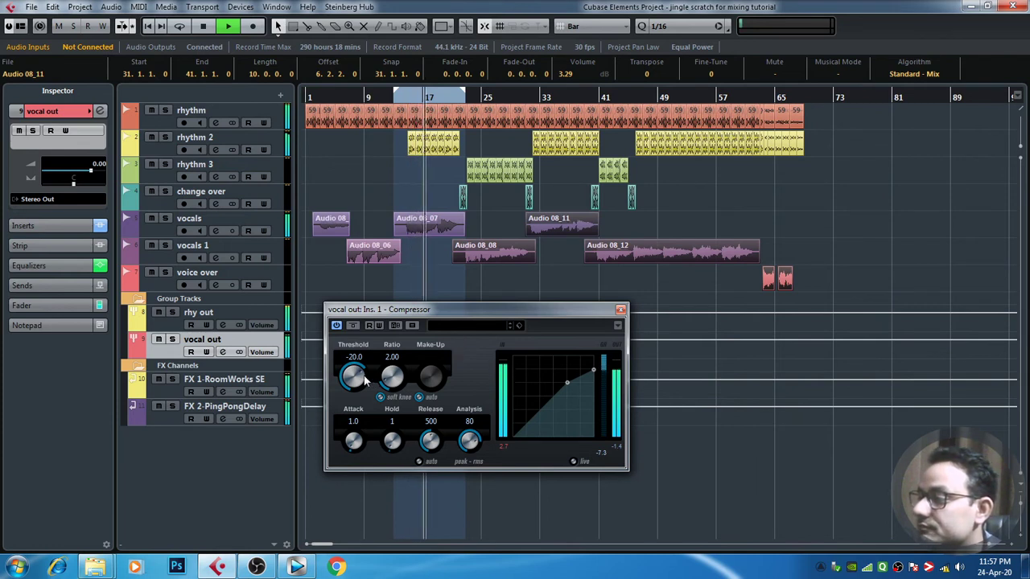
drag(351, 363, 361, 360)
click(420, 396)
drag(426, 388, 360, 374)
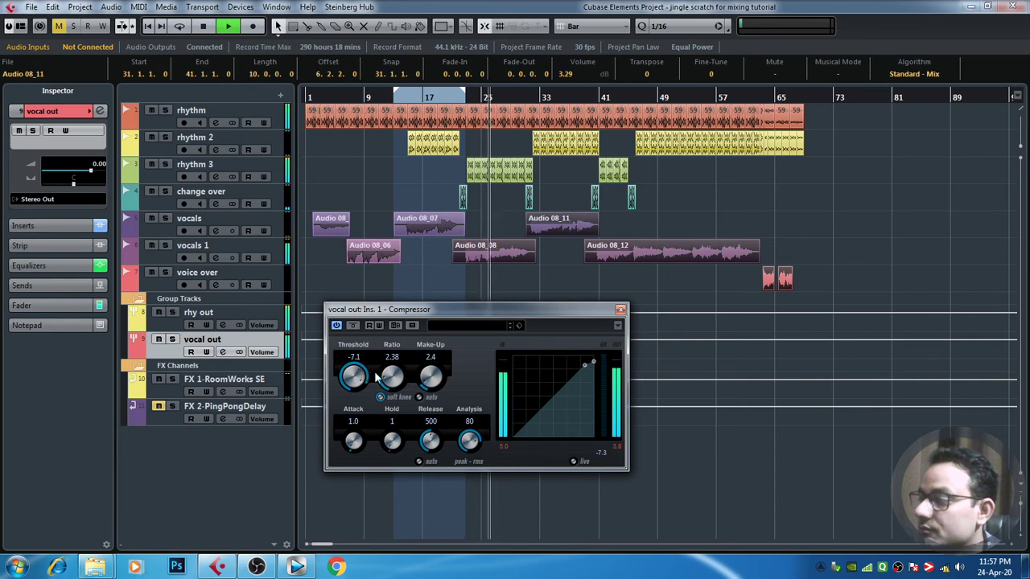
click(620, 311)
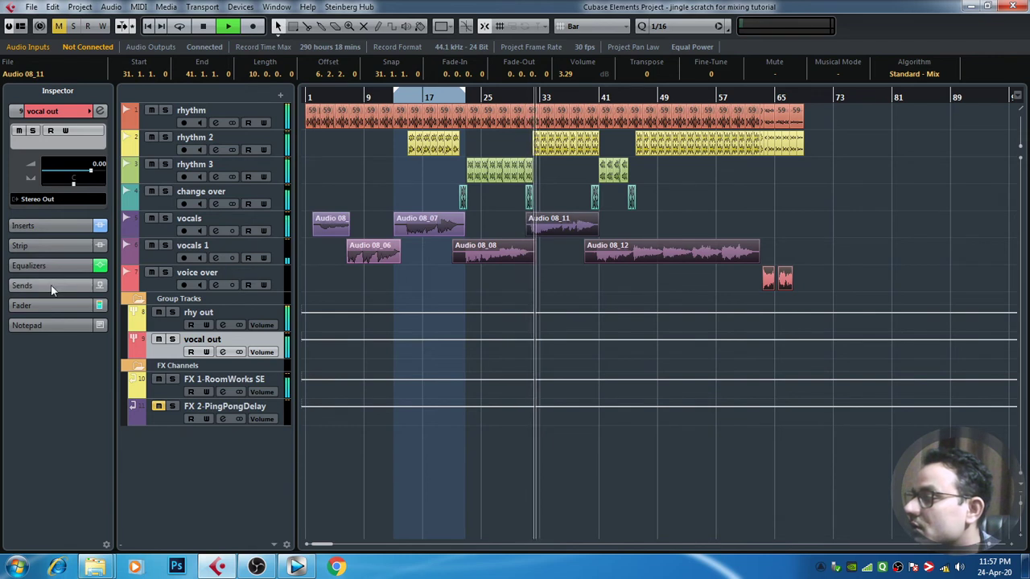
Show the sends of the vocals track, stop playback and return the playback position to the project start.
click(276, 225)
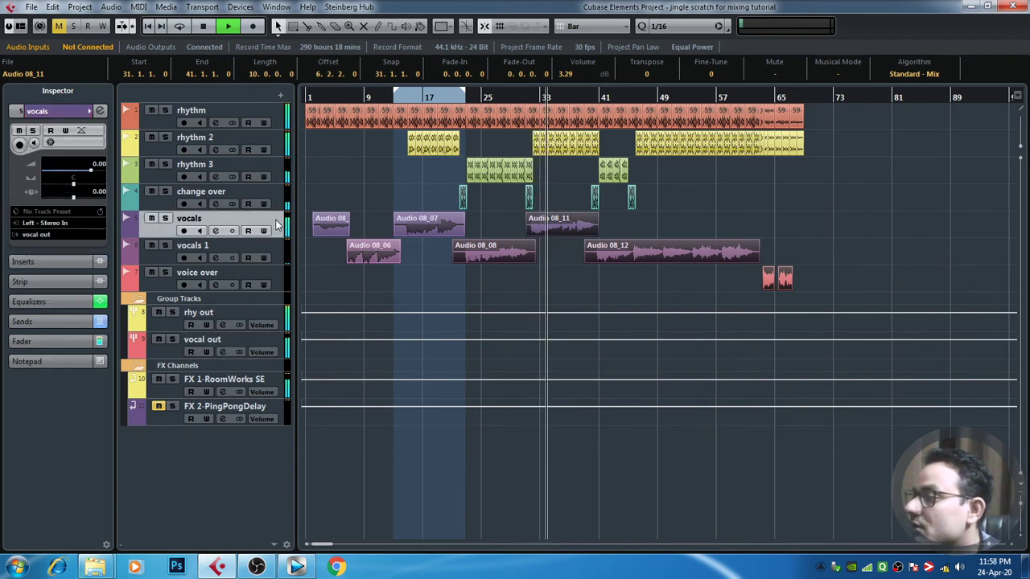
click(49, 322)
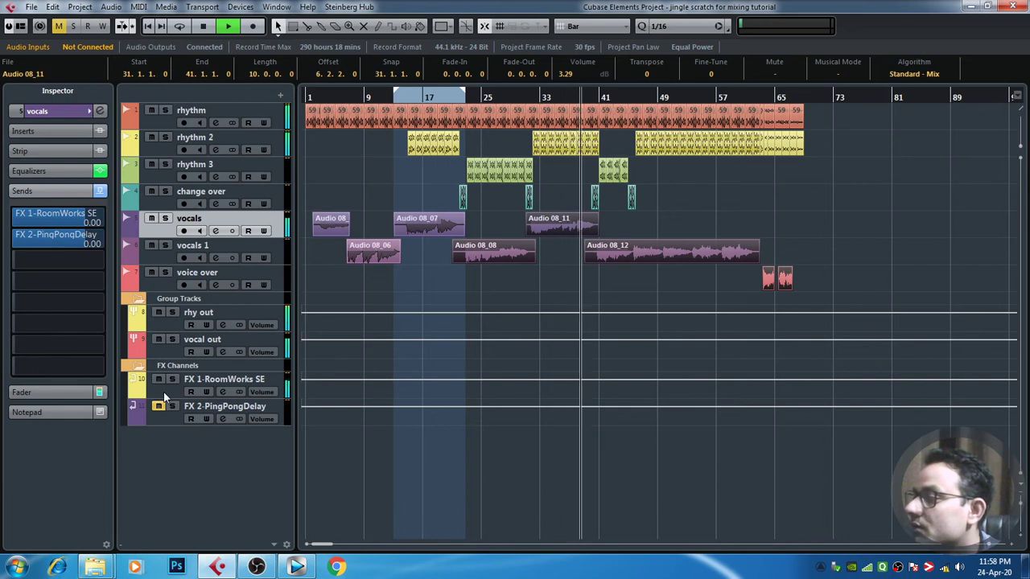
key(space)
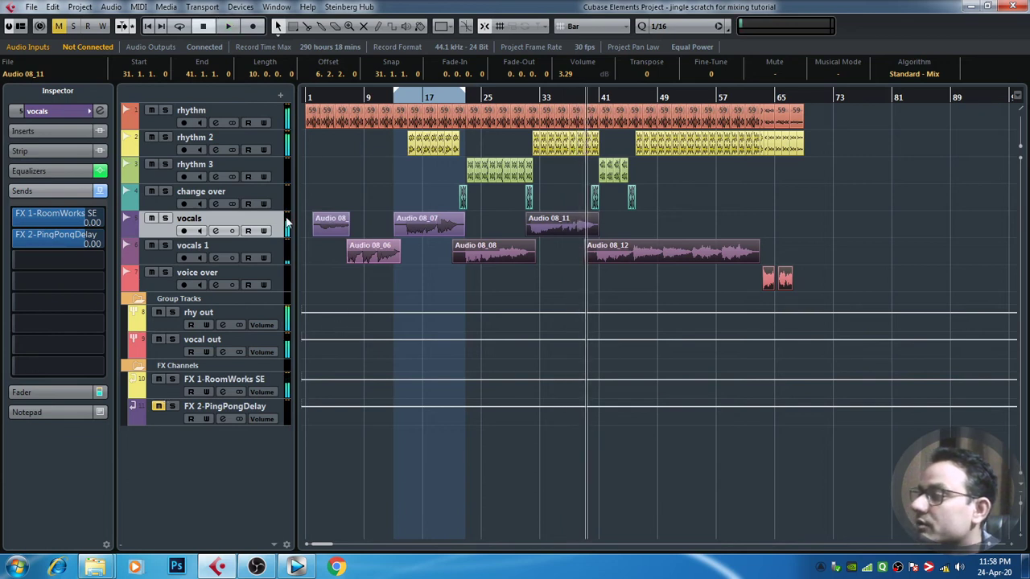
click(335, 98)
click(307, 97)
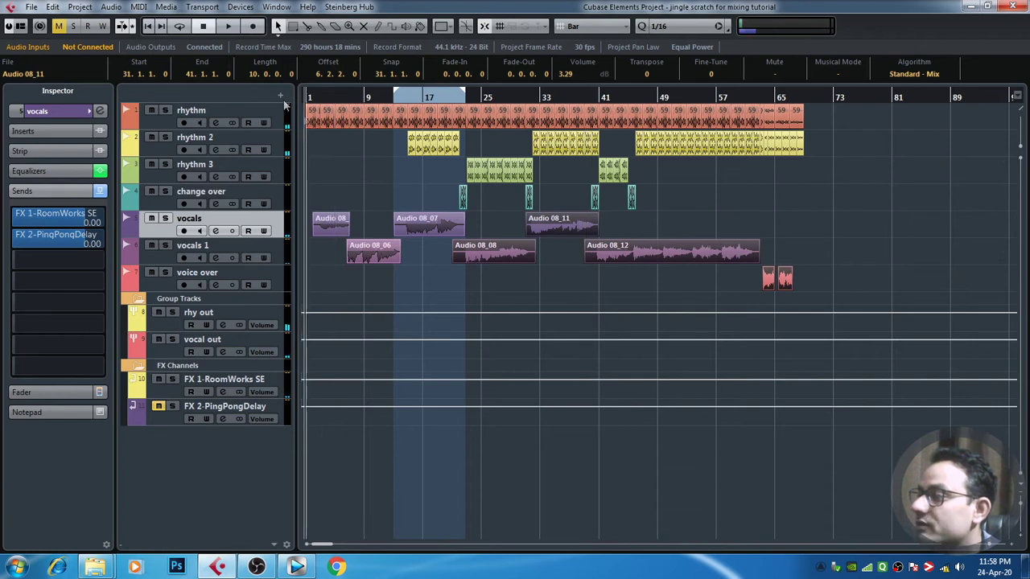
In the MixConsole, unmute FX 2-PingPongDelay, pull its fader fully down and lower the rhy out fader to -5.70 during playback.
key(F3)
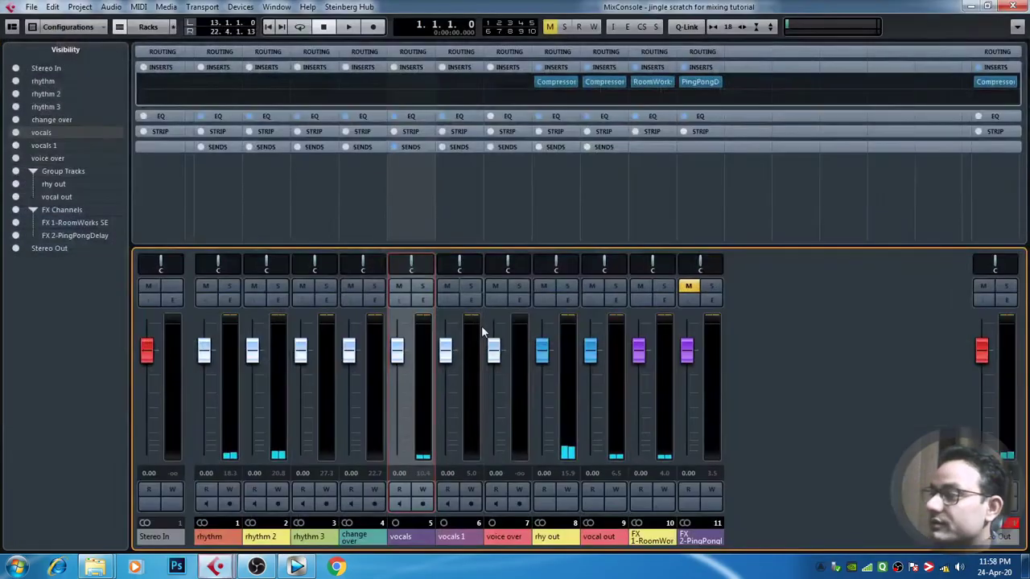
click(689, 288)
drag(688, 359, 688, 449)
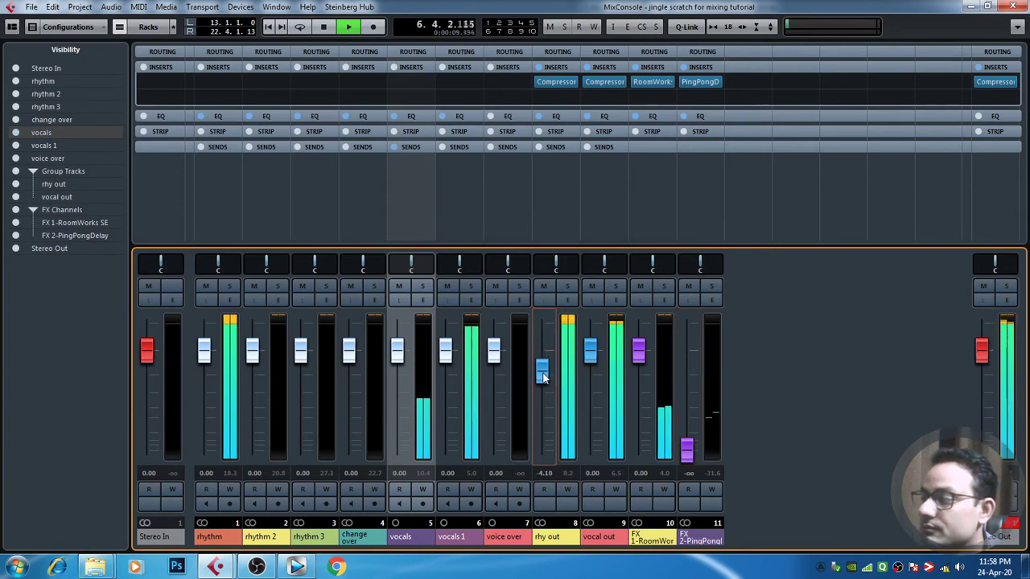
drag(543, 378, 544, 387)
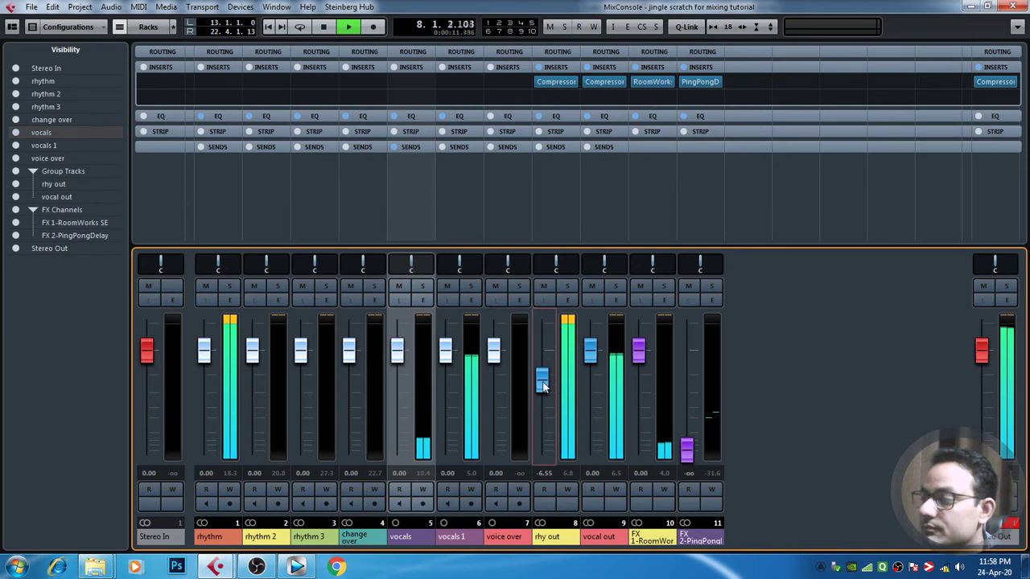
drag(544, 387, 544, 382)
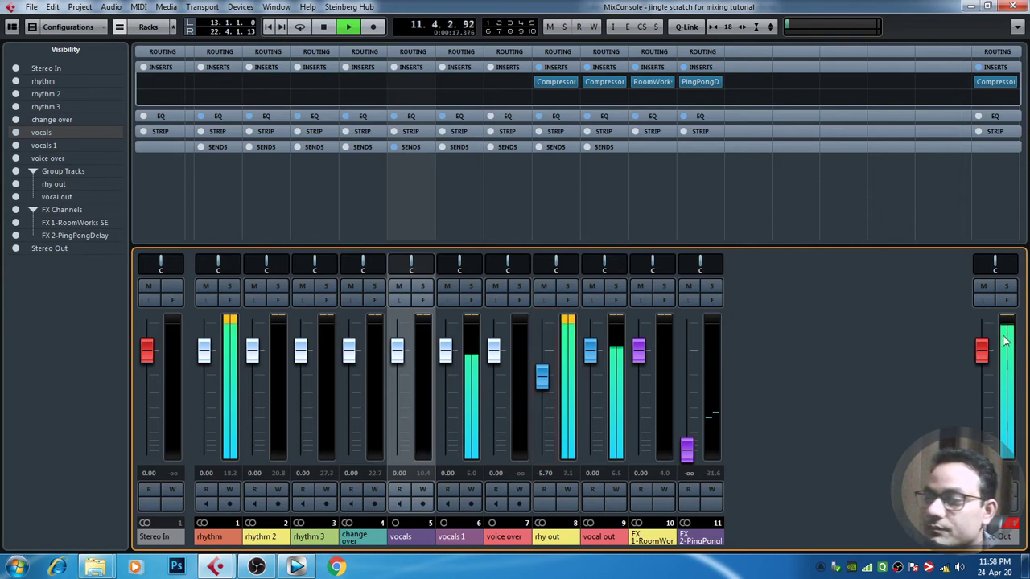
Raise the threshold of the Stereo Out channel's Compressor to -8.6 and close the plug-in and channel settings windows.
click(1008, 302)
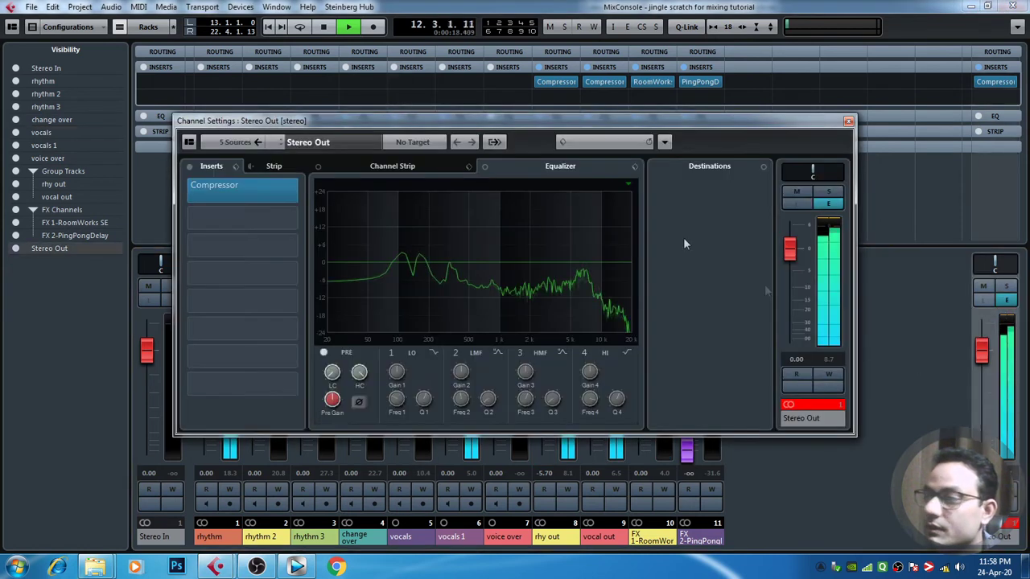
click(237, 183)
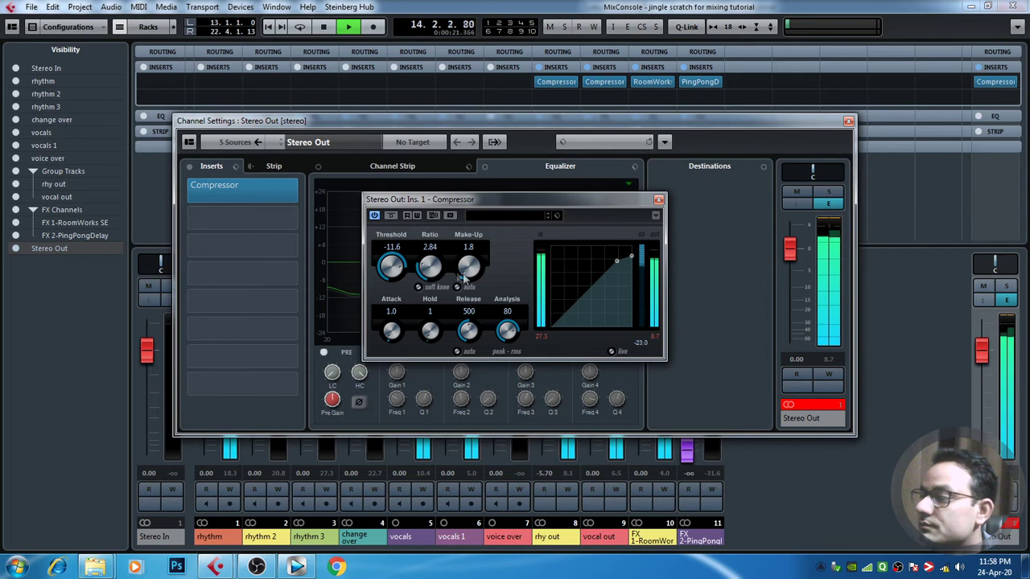
drag(394, 266, 395, 259)
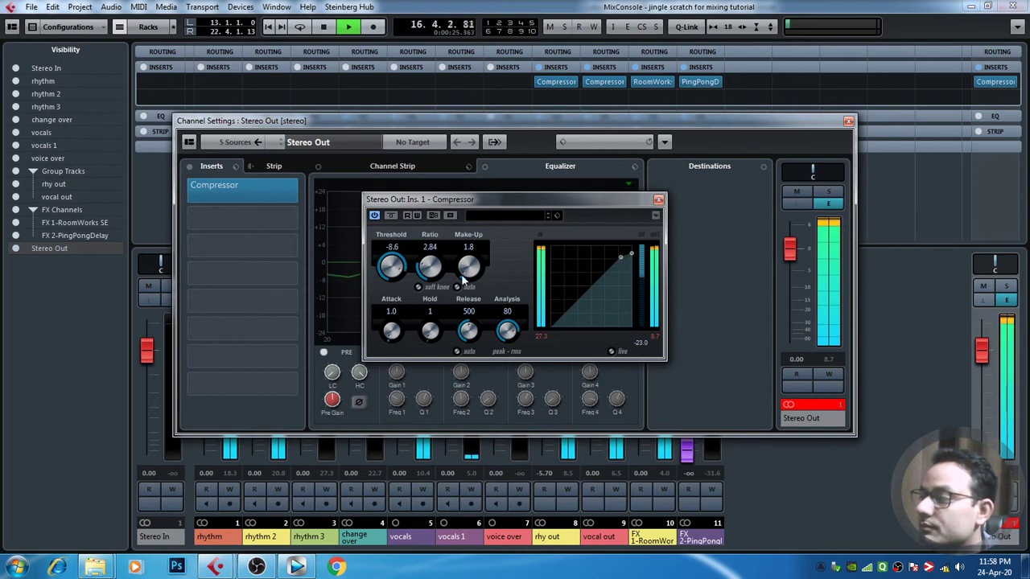
click(658, 200)
click(848, 122)
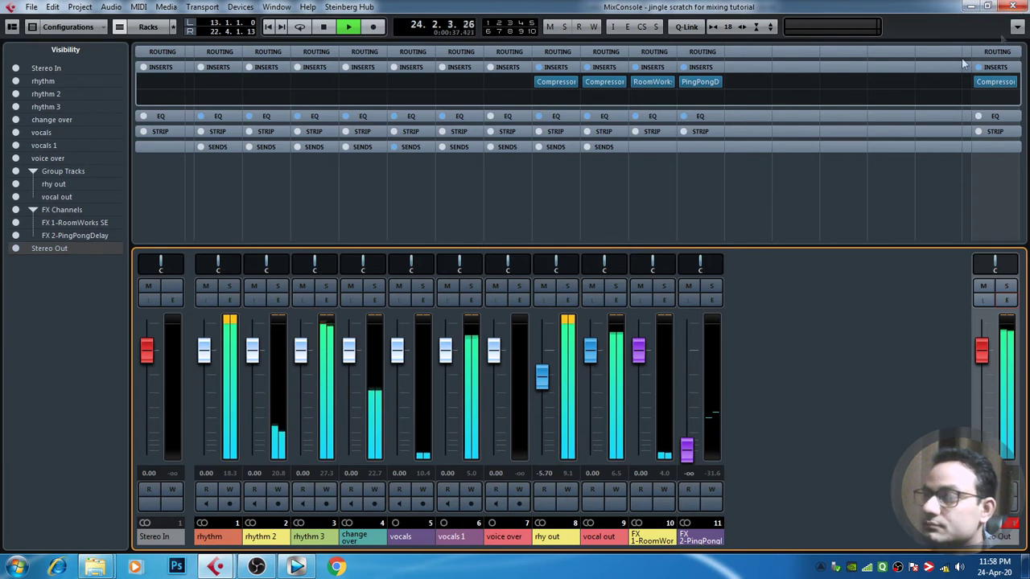
Stop playback in the project window and assign the vocals 1 track's first two sends to FX 1-RoomWorks SE and FX 2-PingPongDelay.
key(F3)
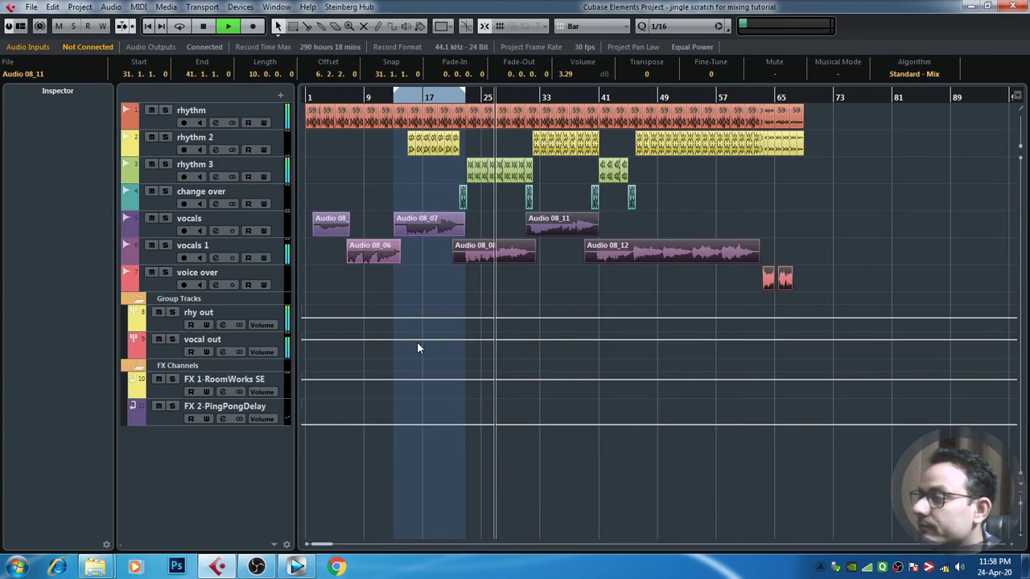
click(274, 250)
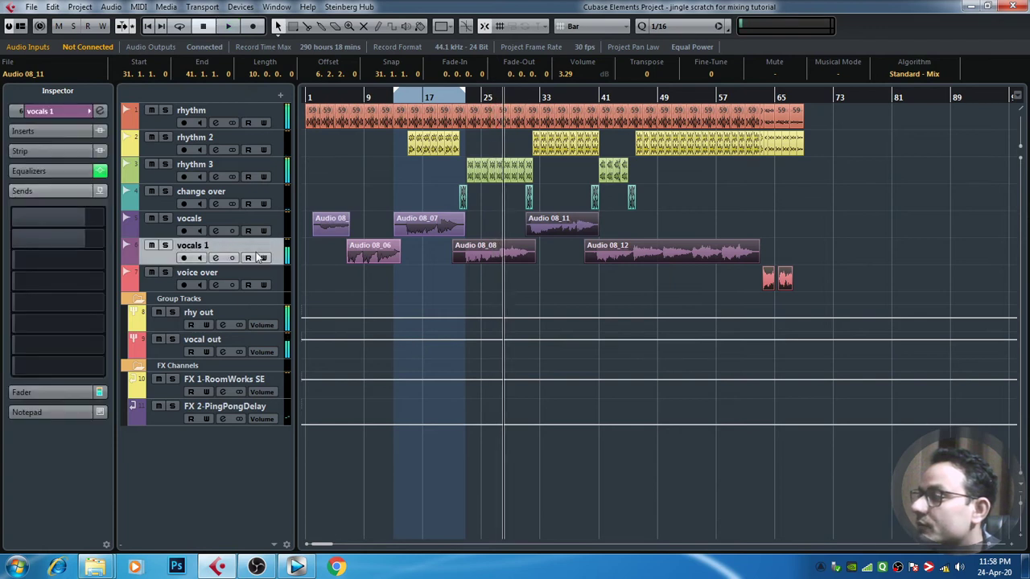
click(250, 235)
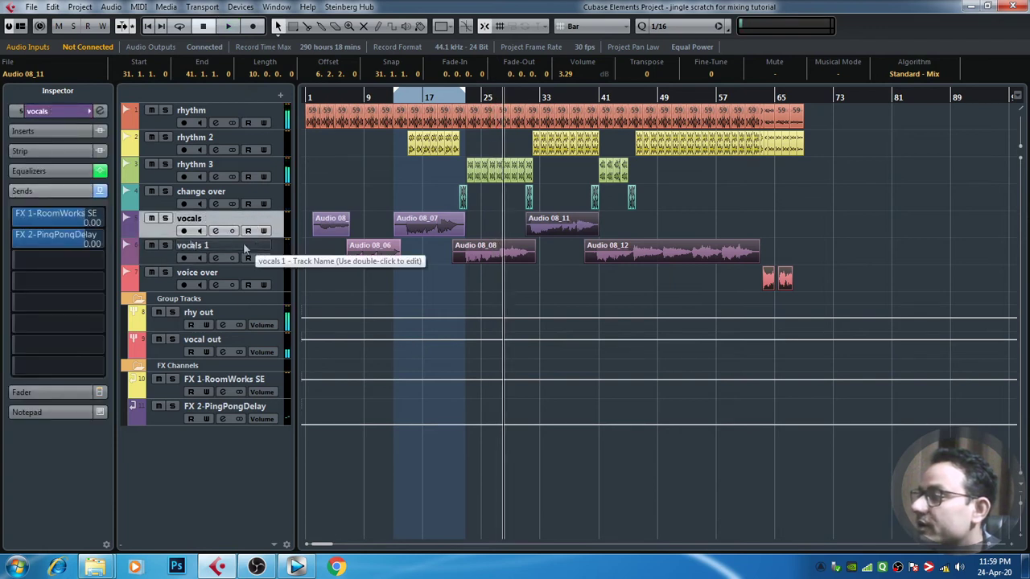
mouse_move(58, 218)
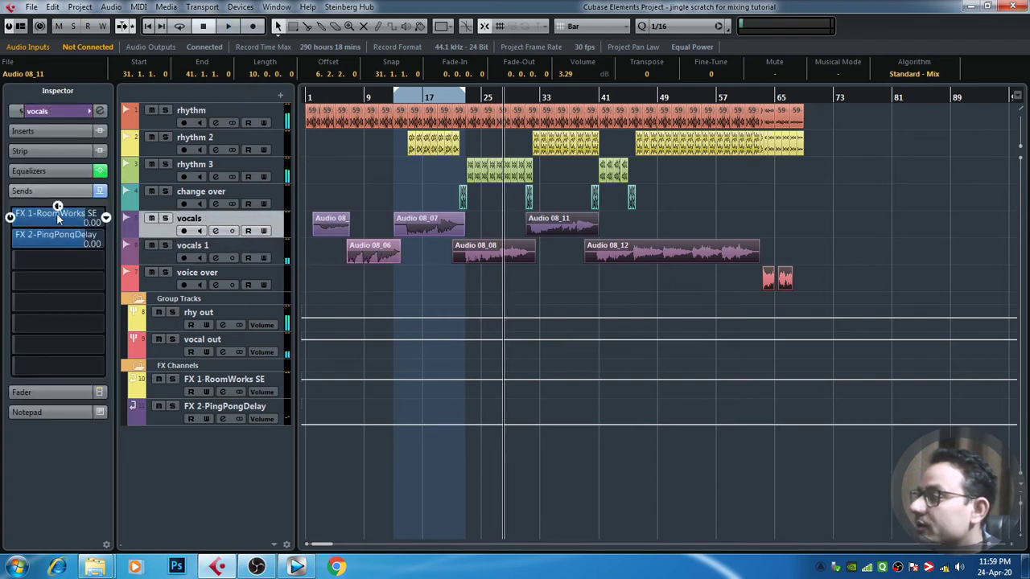
click(269, 248)
mouse_move(66, 218)
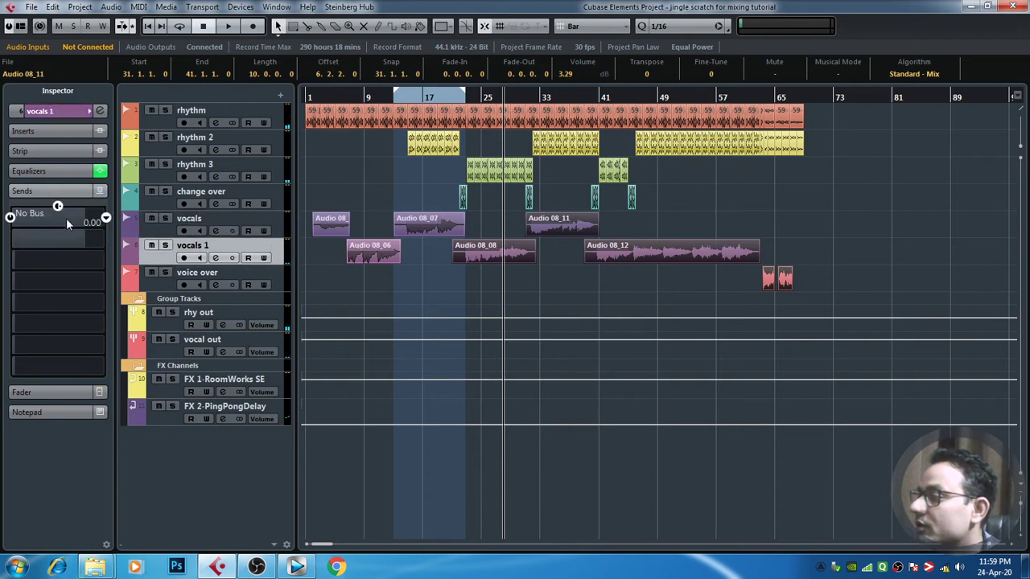
click(10, 217)
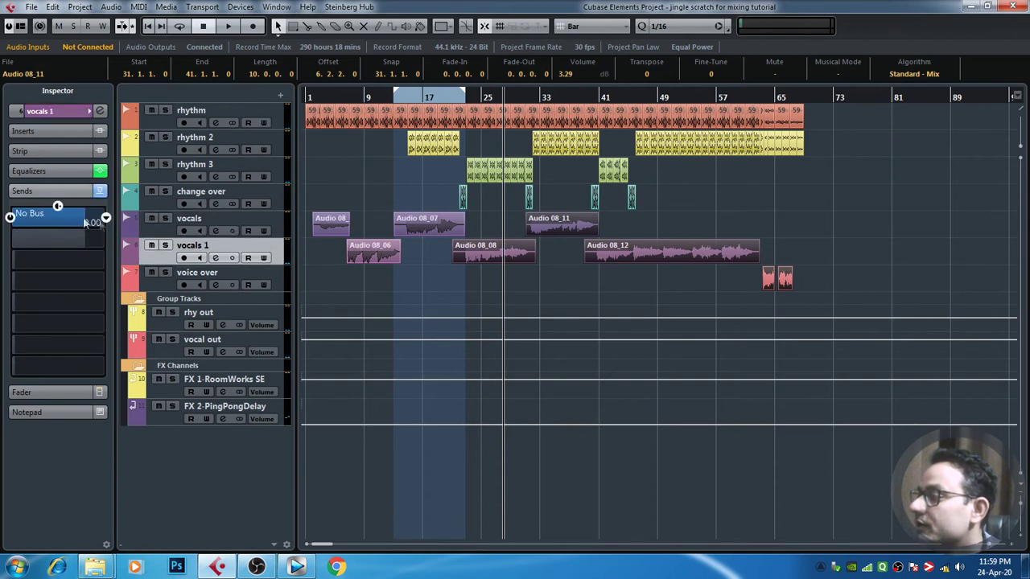
click(105, 221)
click(193, 277)
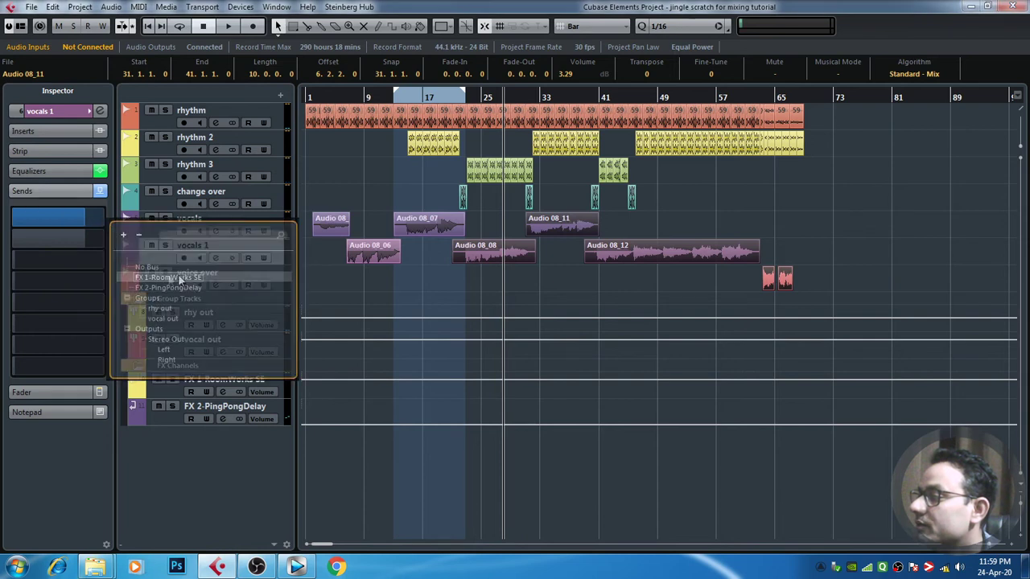
click(104, 239)
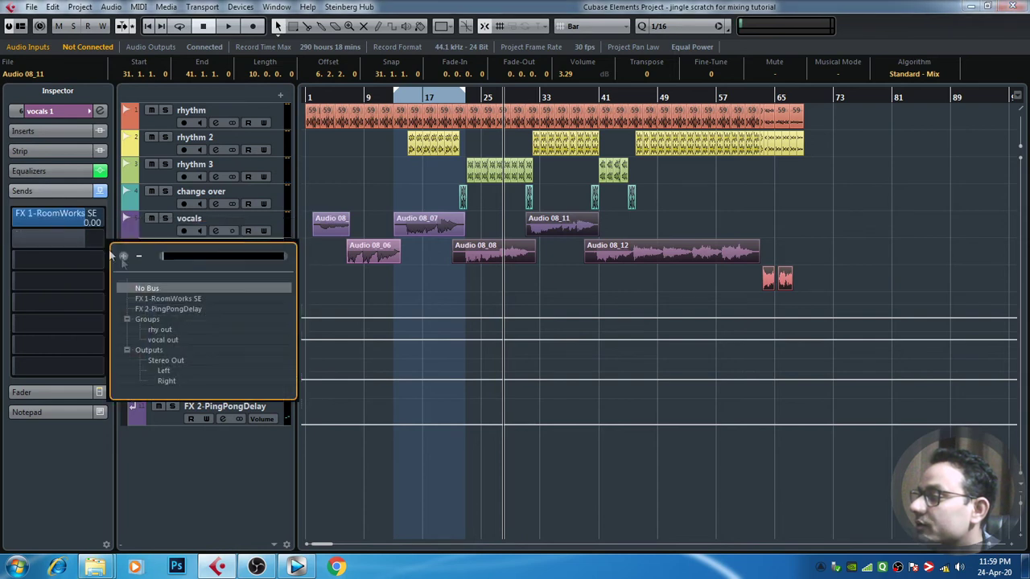
click(174, 309)
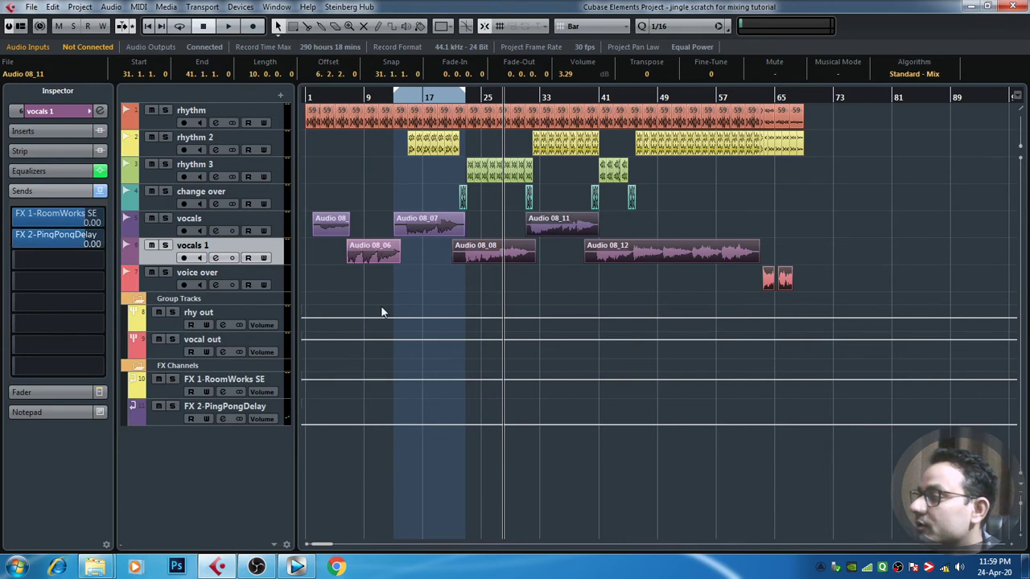
Play from the early vocal clips and raise the FX 2-PingPongDelay fader in the MixConsole to -12.4.
click(319, 99)
key(space)
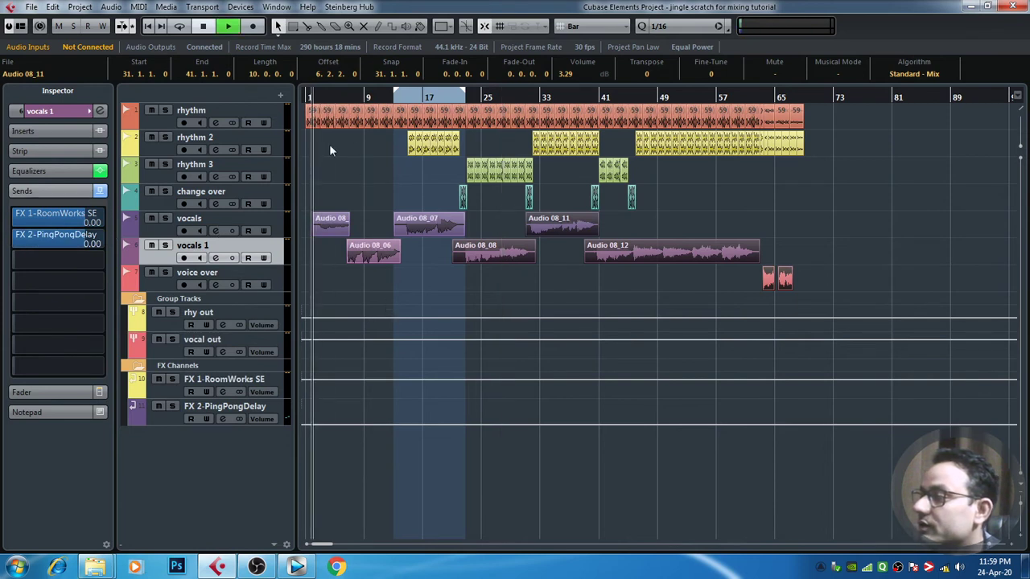
click(346, 99)
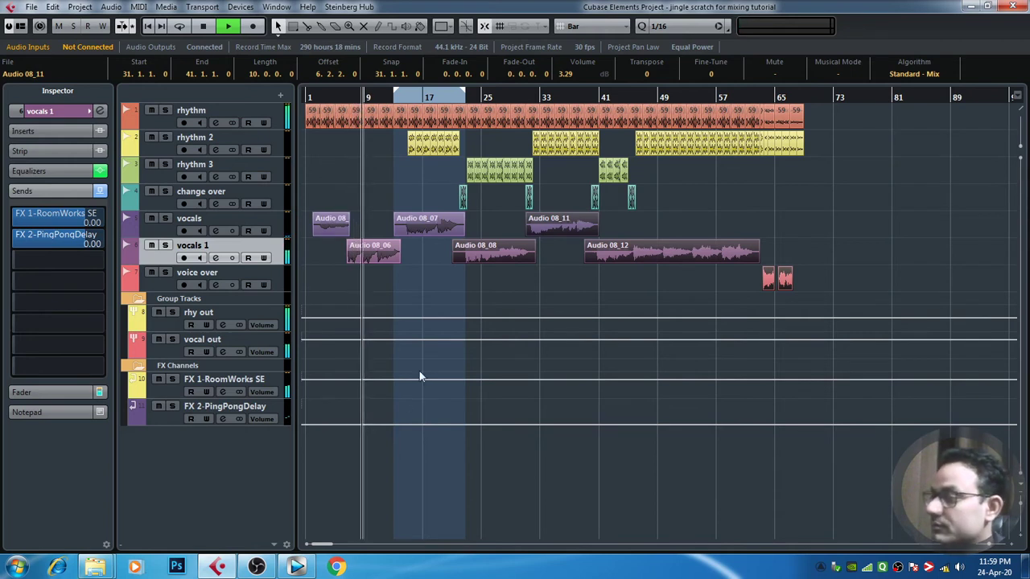
click(169, 422)
key(F3)
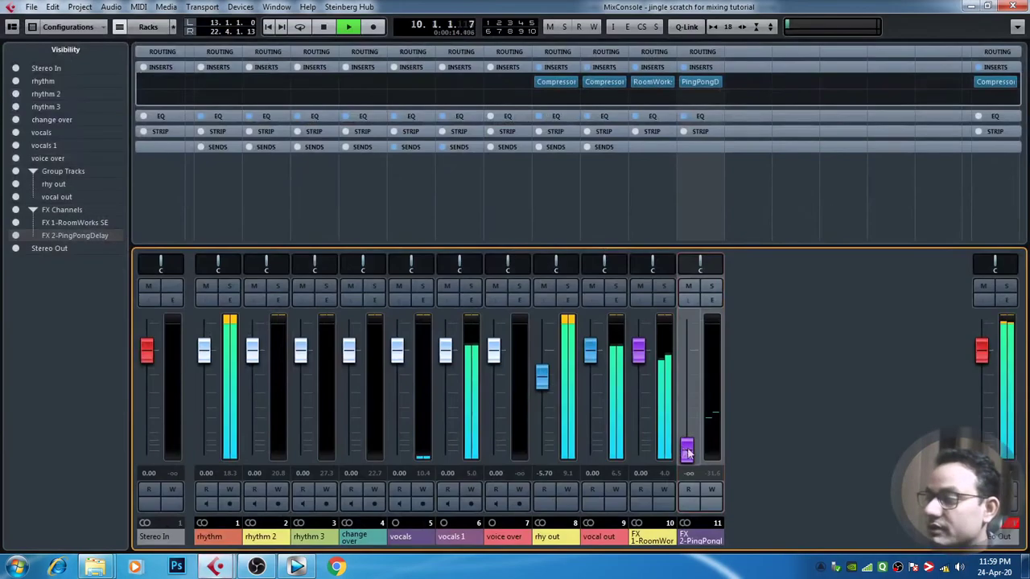
drag(690, 455, 688, 400)
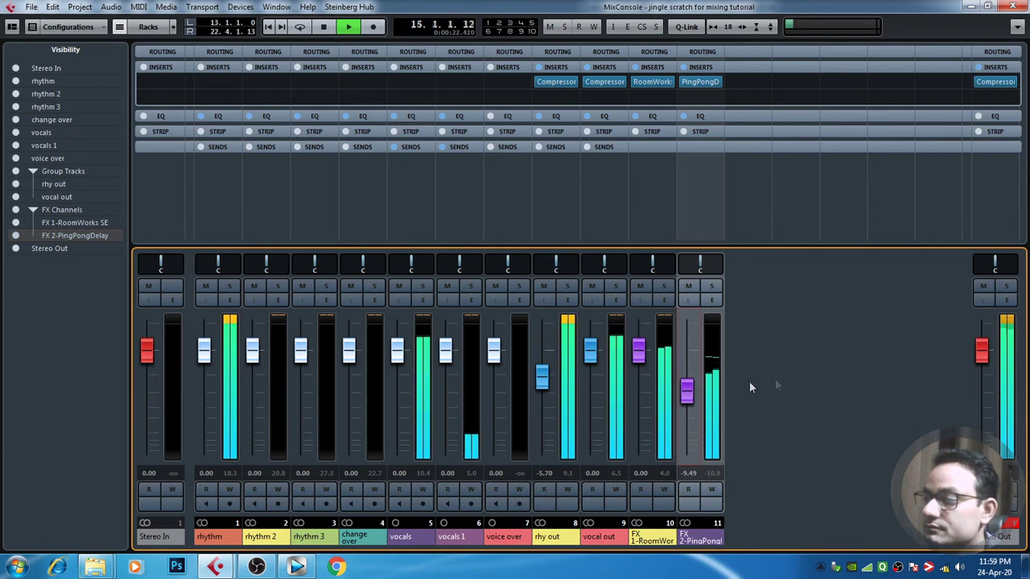
drag(690, 395, 689, 404)
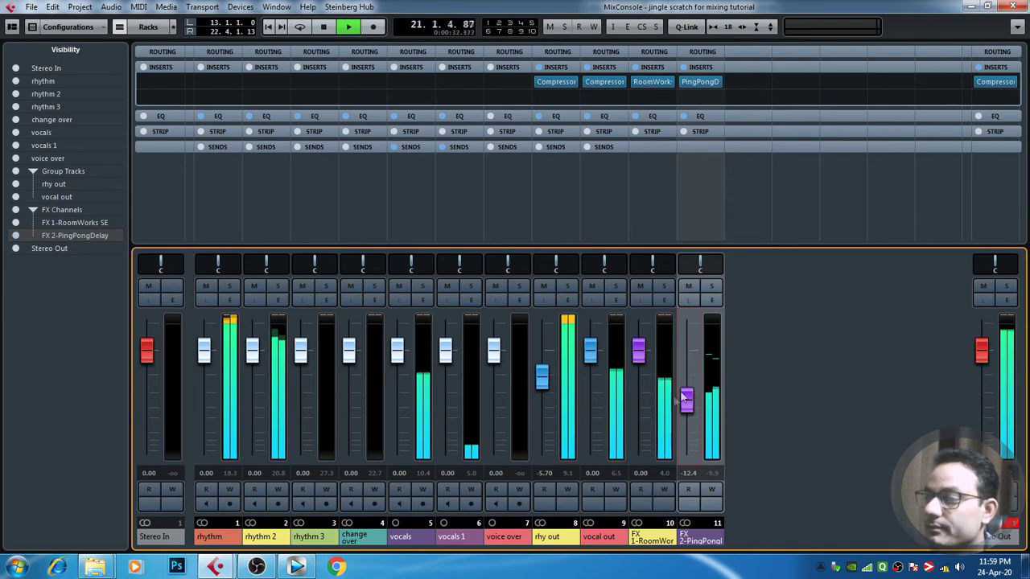
Reset the FX 2-PingPongDelay fader to 0.00 in the MixConsole, return to the project window and stop playback.
key(F3)
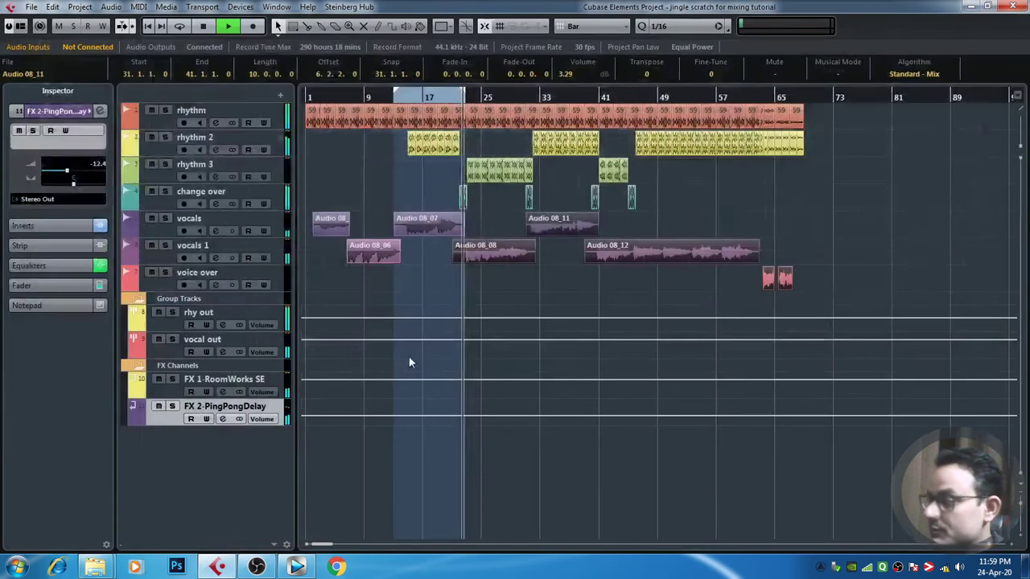
key(F3)
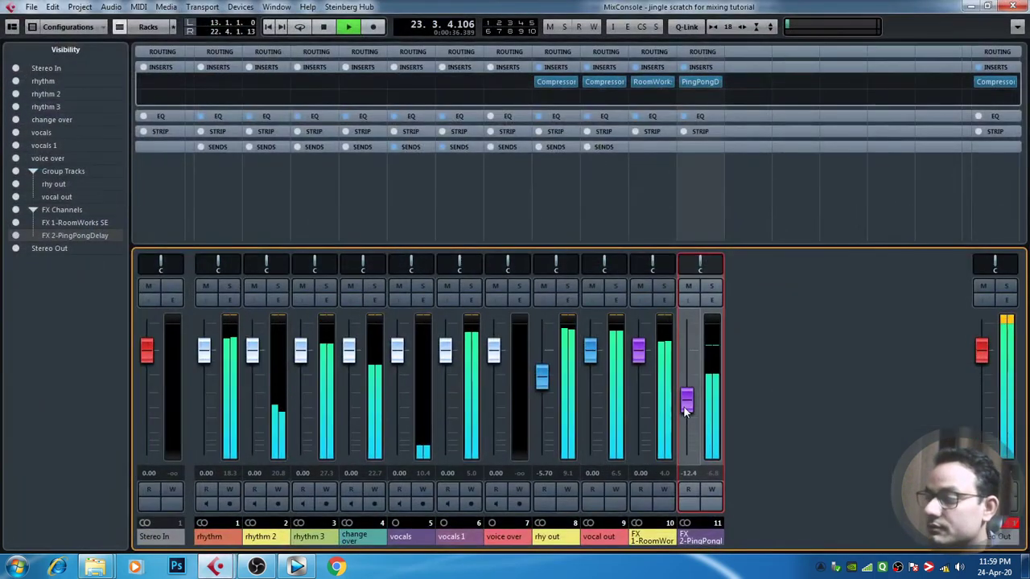
key(F3)
key(space)
Deselect all clips, set the playback position to bar 13 and enable automation read and write on FX 2-PingPongDelay.
drag(1020, 512, 1020, 510)
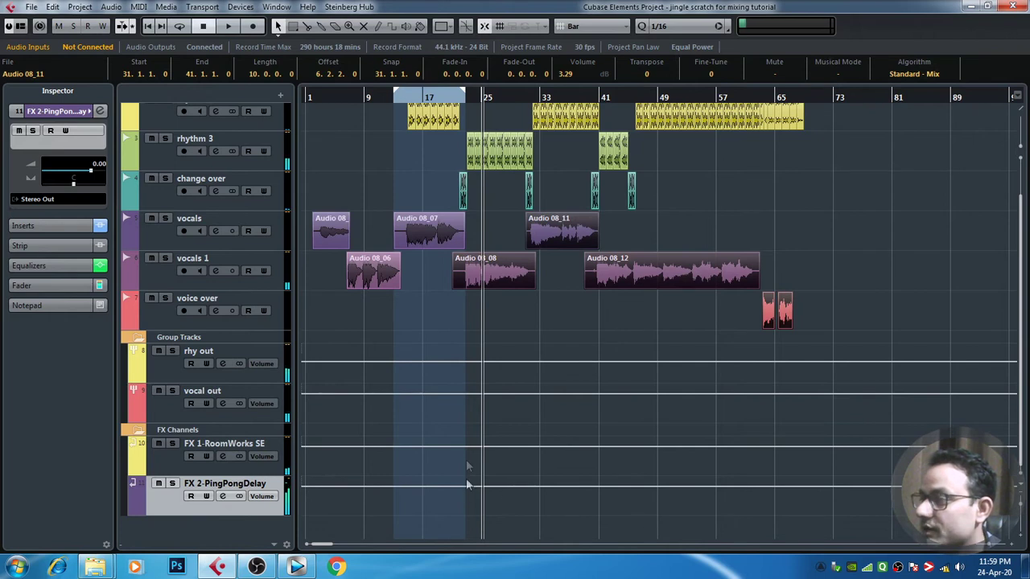
click(358, 335)
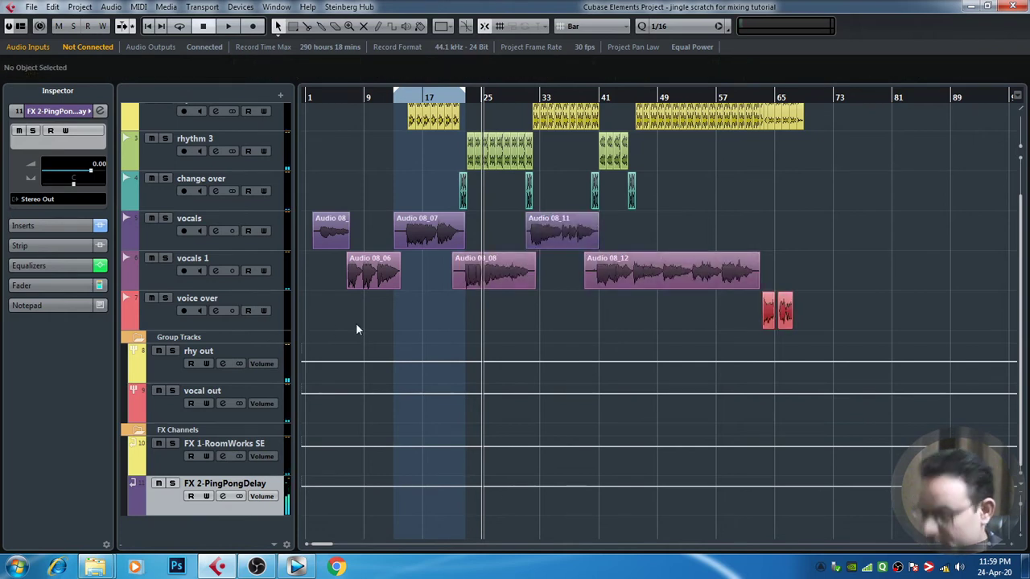
key(h)
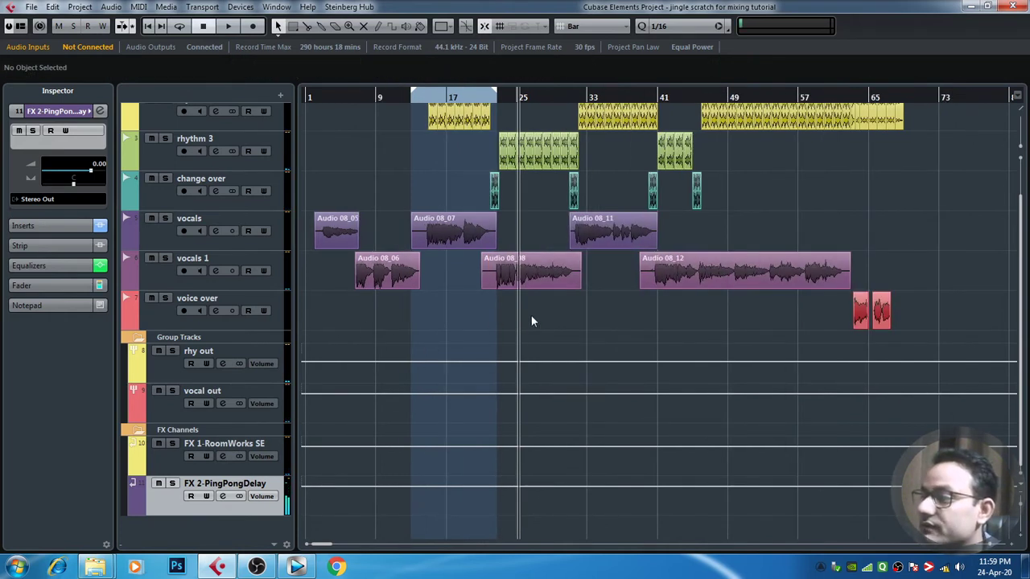
click(416, 103)
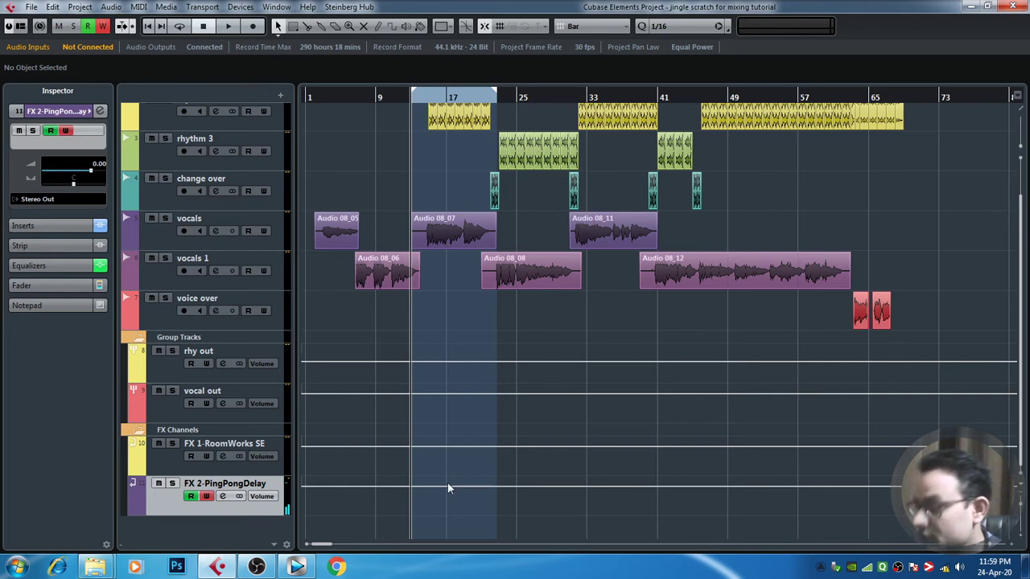
Add volume automation points on FX 2-PingPongDelay, dropping the level to -oo at bar 15, and play the result from bar 9.
click(403, 487)
drag(403, 486, 429, 523)
drag(394, 97, 377, 98)
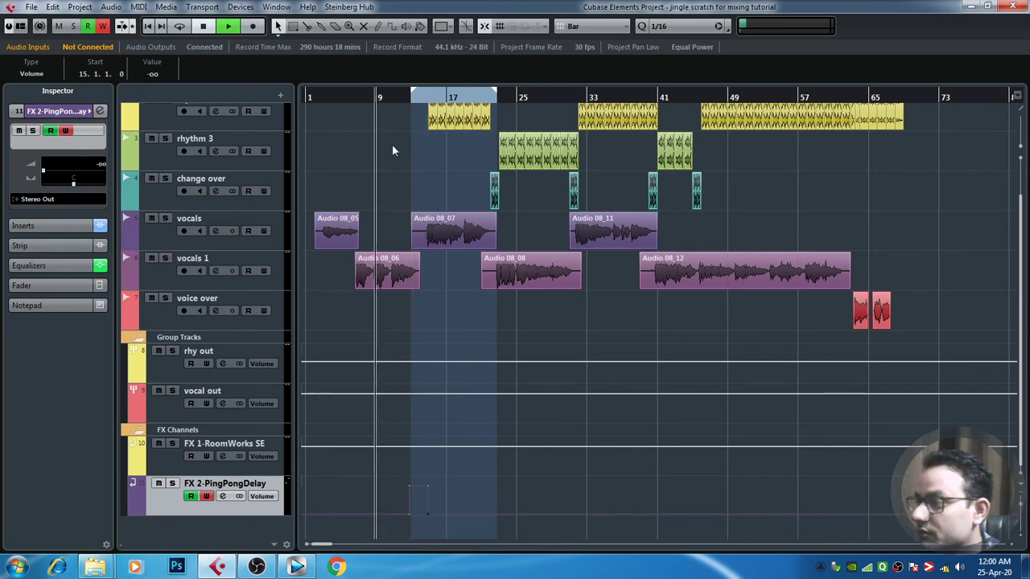
key(space)
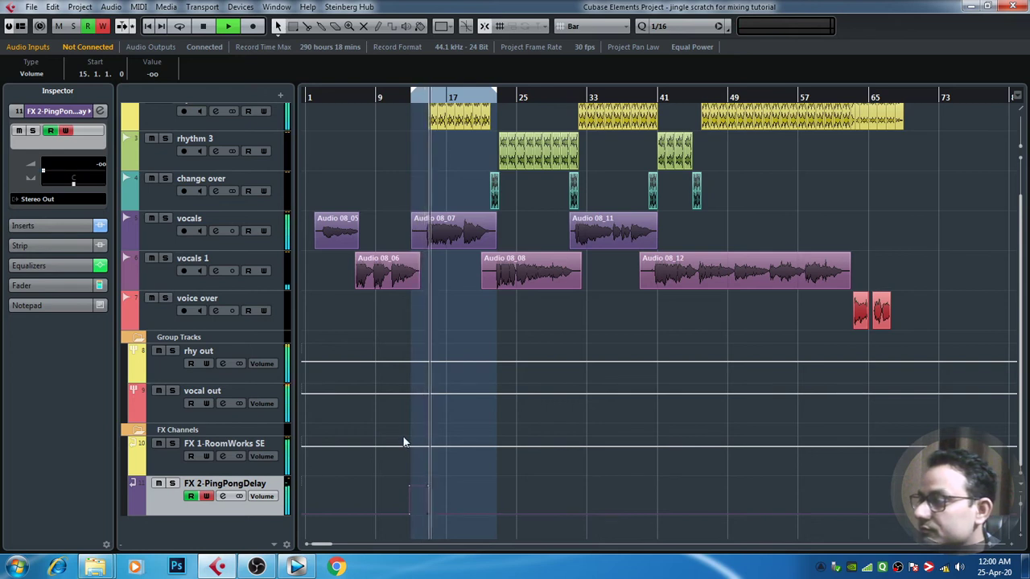
click(403, 100)
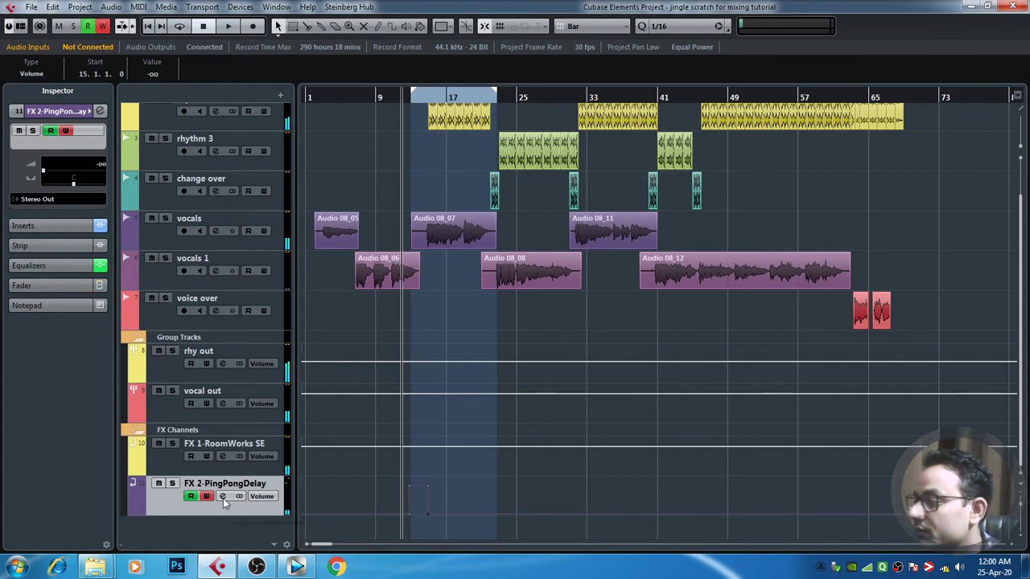
Open the PingPongDelay insert from the FX 2 channel settings, close the channel settings and move the plug-in window clear of the early clips.
click(223, 497)
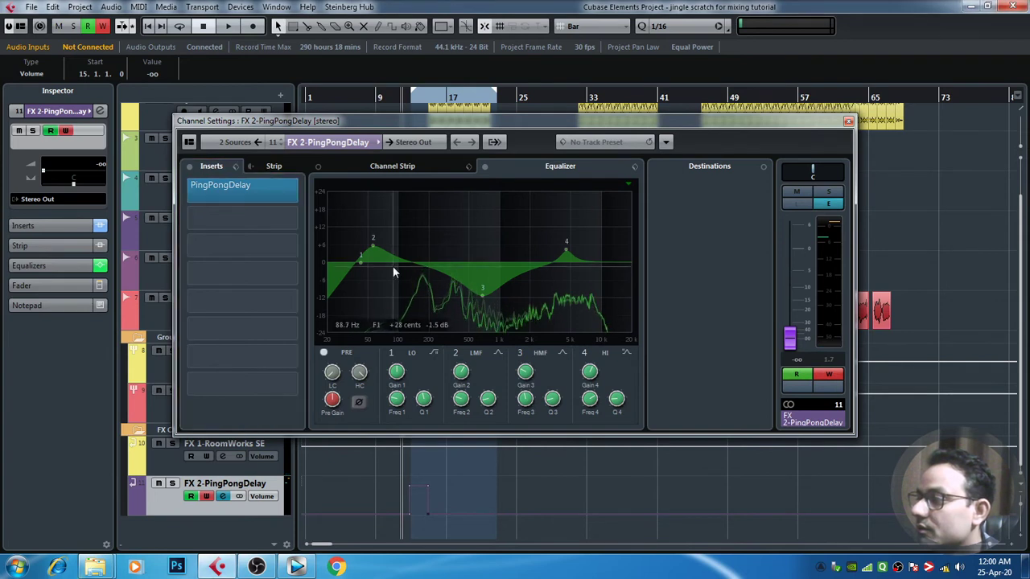
click(229, 186)
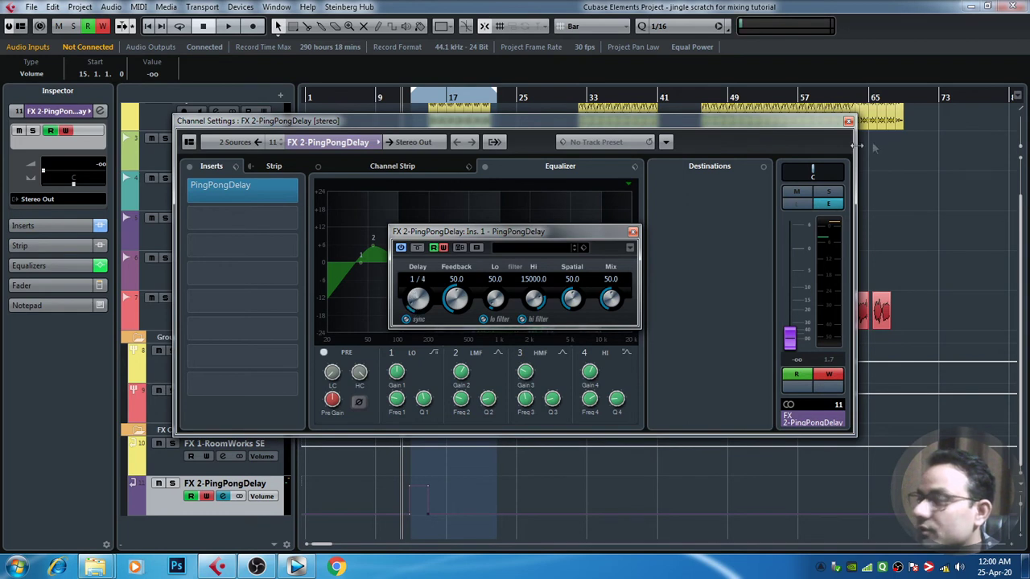
click(847, 122)
drag(507, 232, 663, 194)
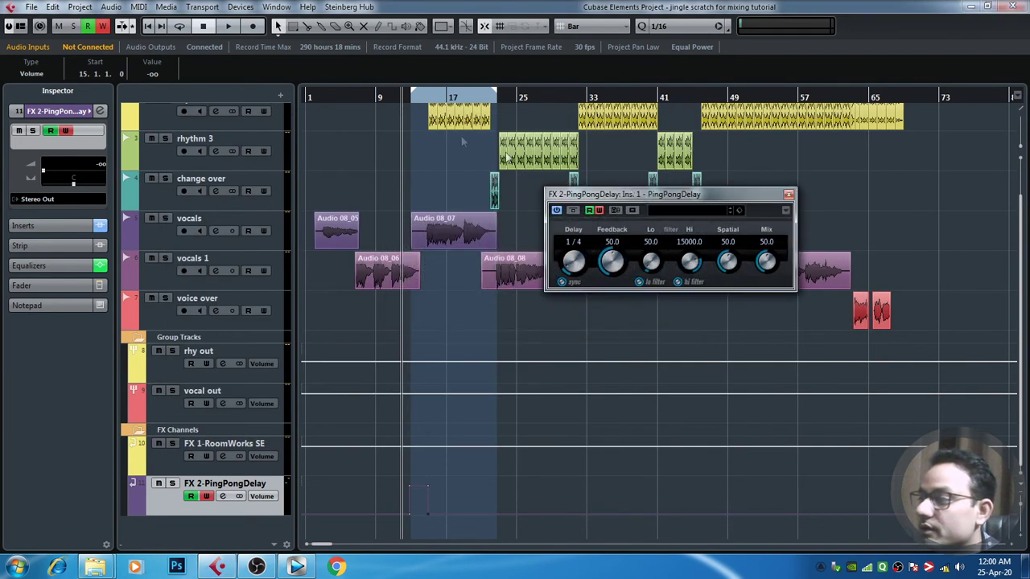
Play the passage around bars 9 to 16 repeatedly to judge where the vocal delay has to start.
key(space)
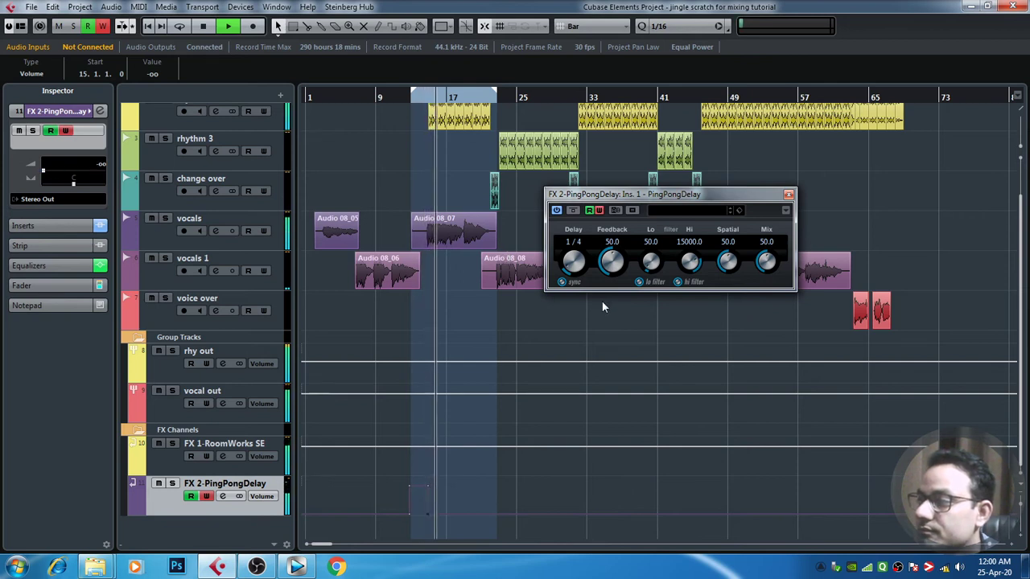
click(377, 98)
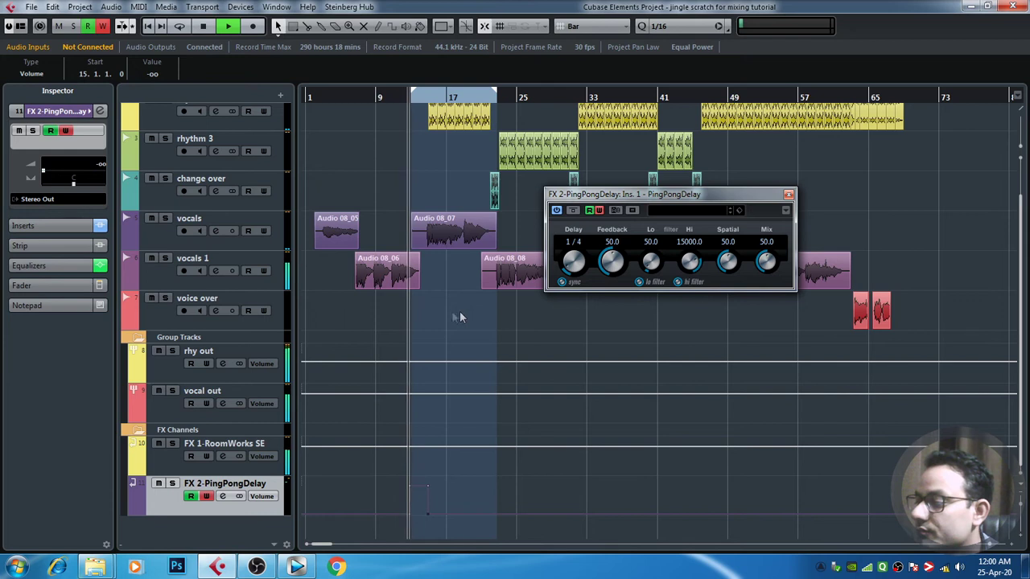
key(space)
click(401, 98)
key(space)
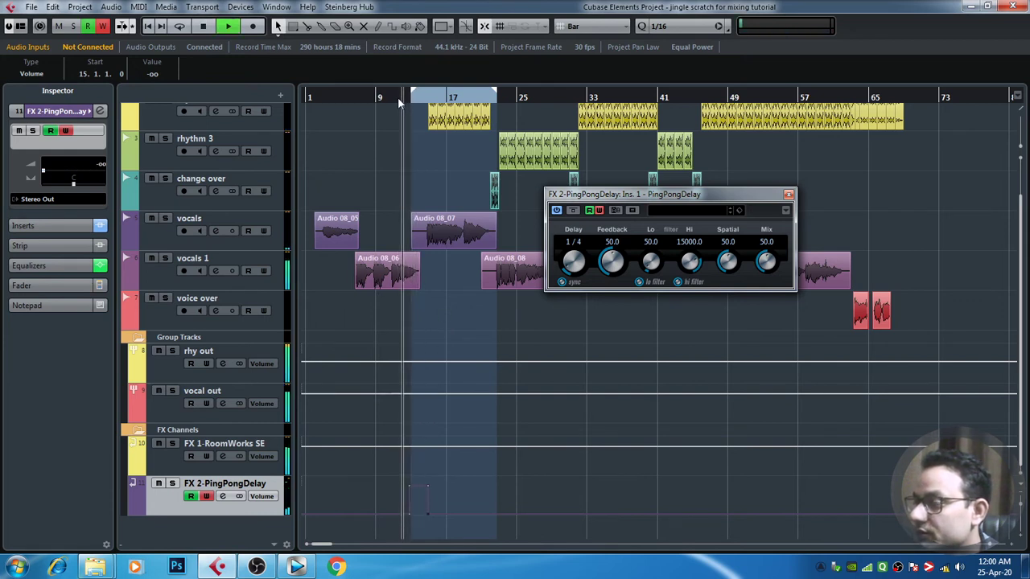
click(400, 98)
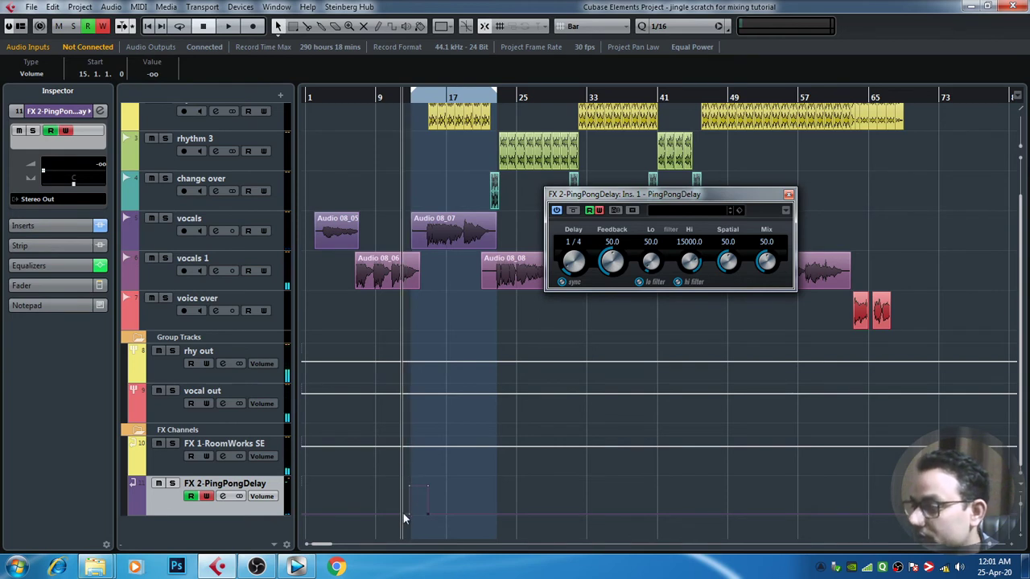
Move the start of the FX 2-PingPongDelay volume rise to bar 12 at -0.07 and play from bar 11.
drag(407, 514, 405, 491)
click(394, 99)
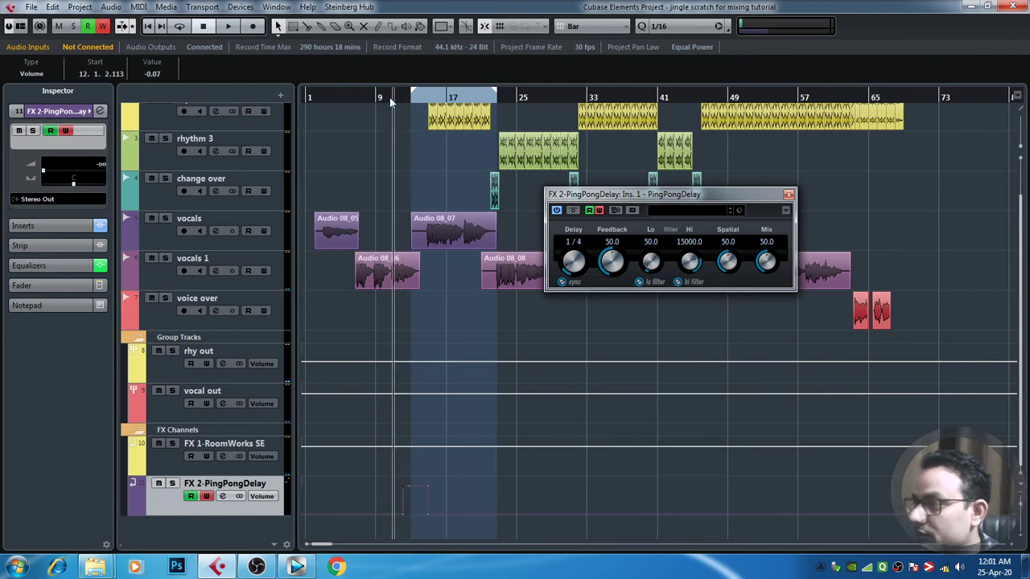
key(space)
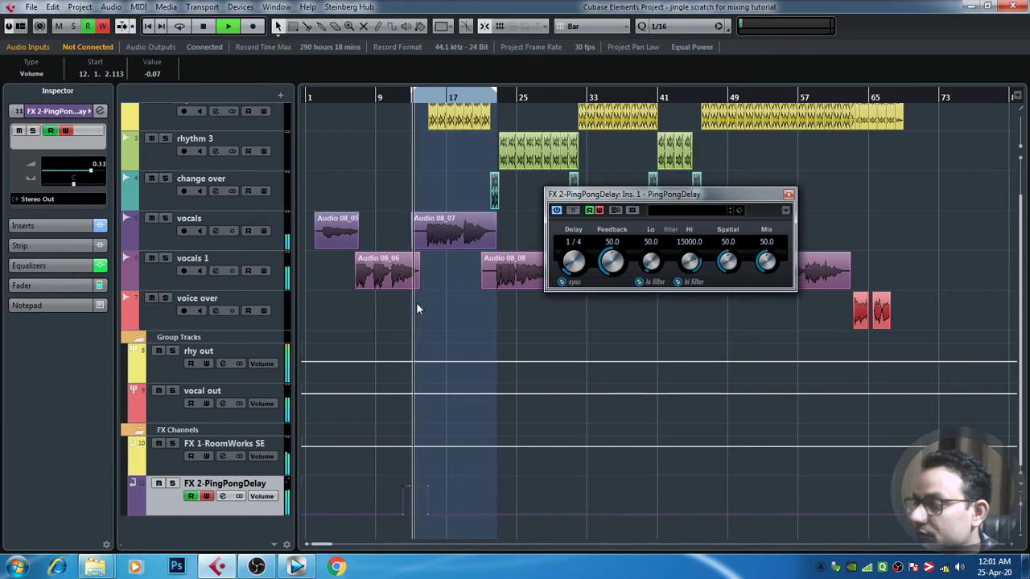
Set the PingPongDelay's Delay time to 1/1 and replay the passage from bar 10.
drag(569, 278, 575, 312)
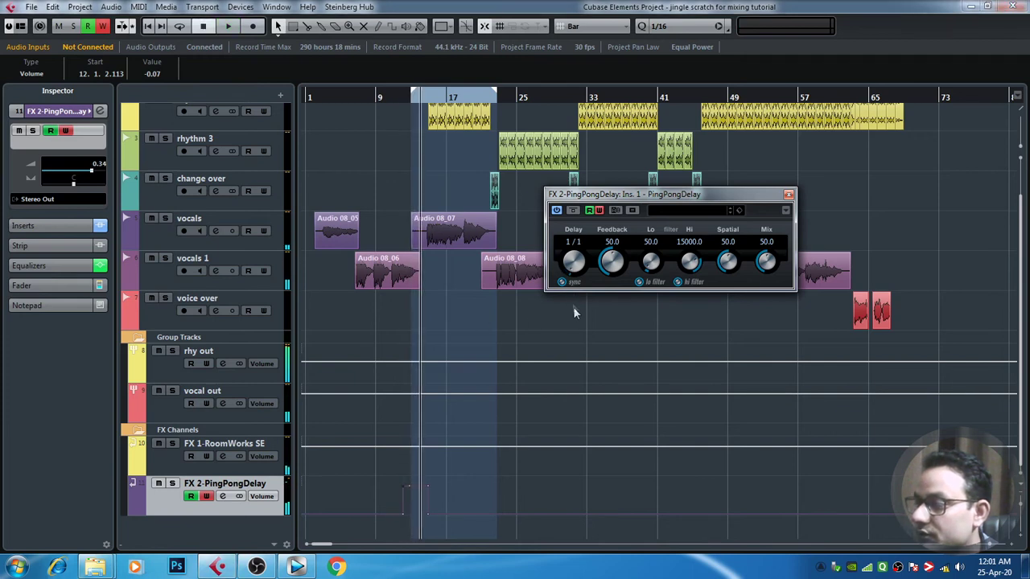
click(384, 98)
key(space)
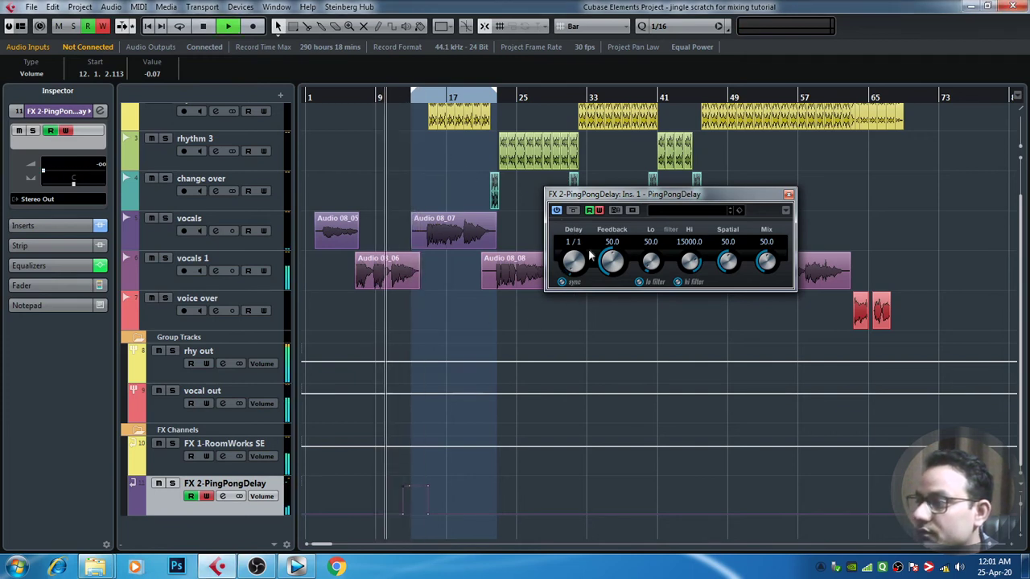
Lower the PingPongDelay's Feedback to 13.0, replay from bar 12 and close the plug-in window.
drag(611, 261, 602, 299)
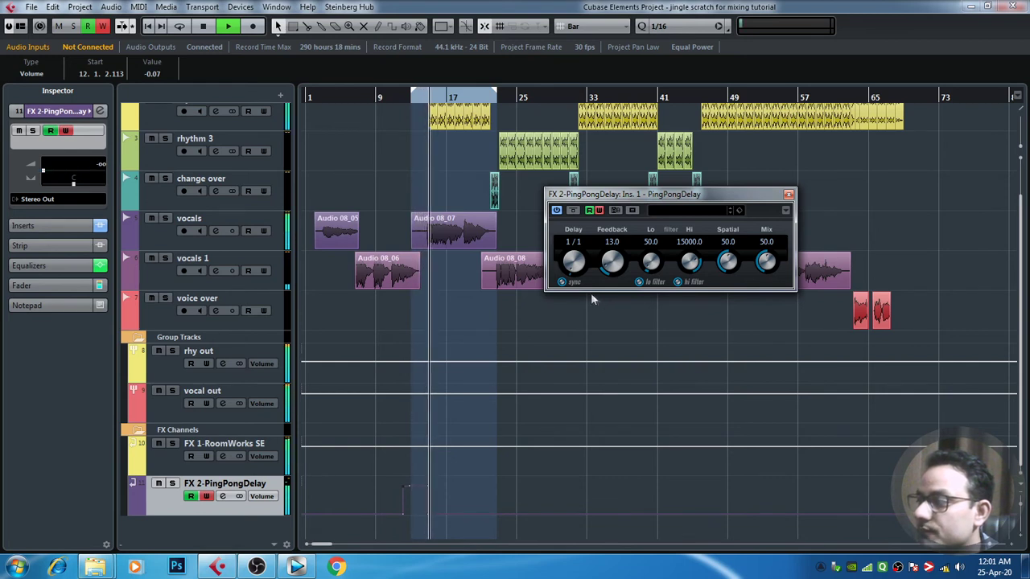
drag(614, 271, 607, 290)
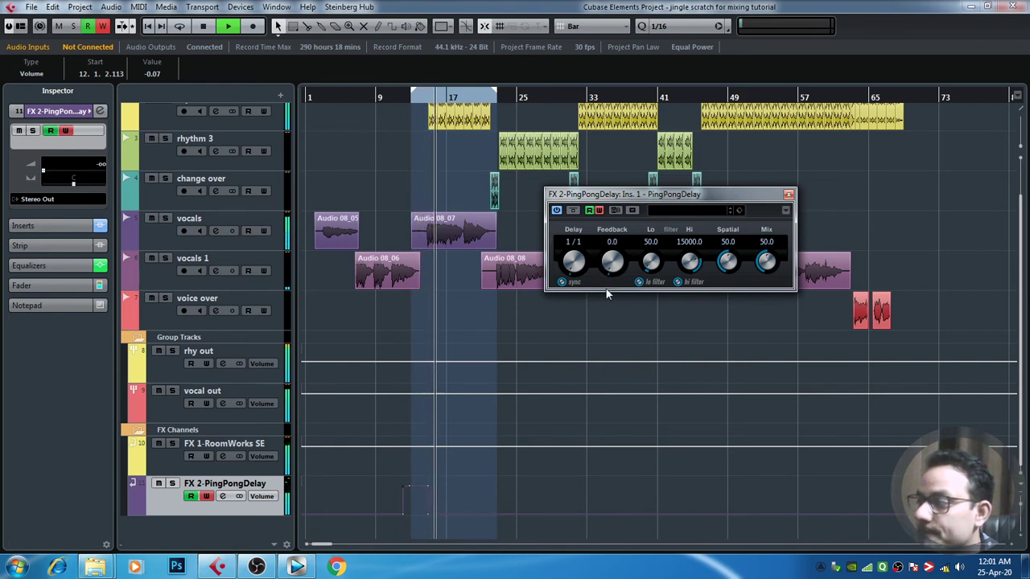
click(399, 98)
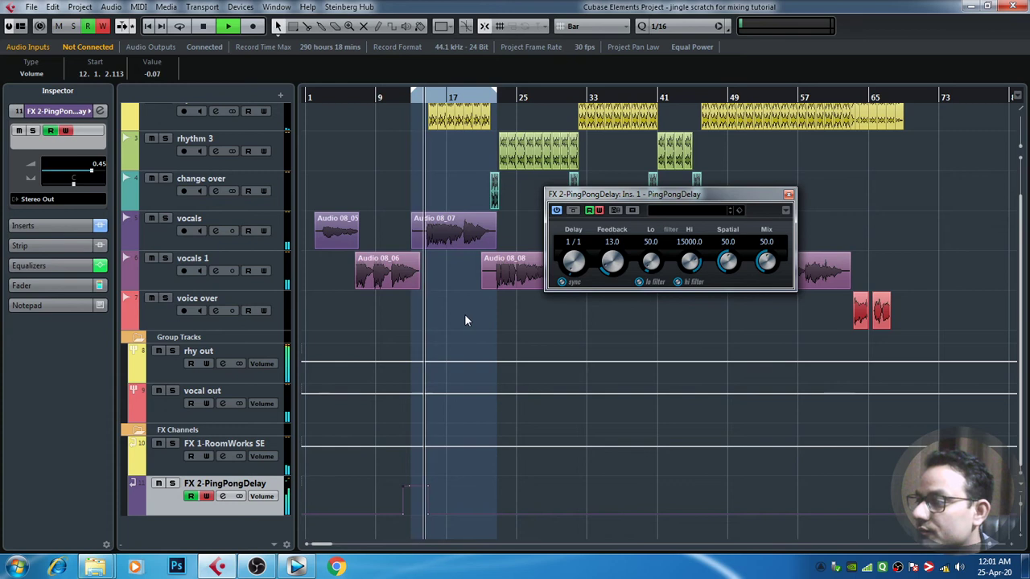
click(791, 198)
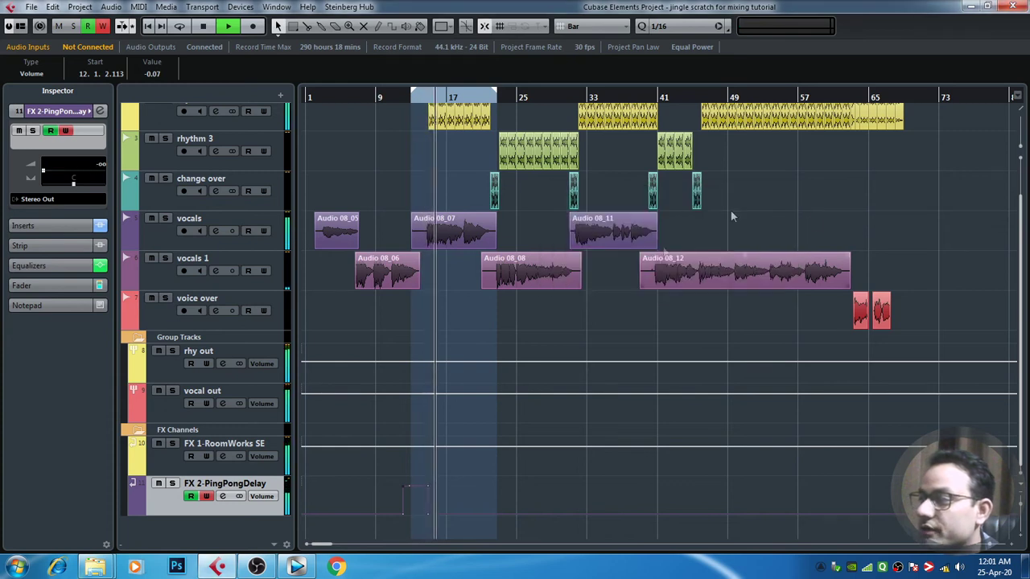
Locate the end of clip Audio 08_07 by ear, then raise the delay's volume automation to -0.07 at bar 20 and drop it to -oo at bar 22.
key(space)
click(481, 98)
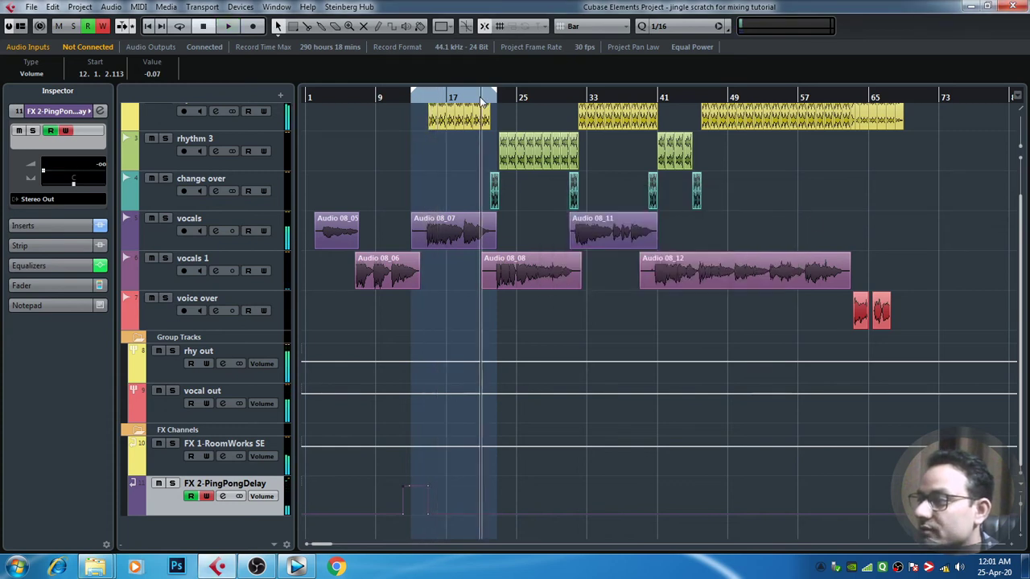
click(463, 99)
key(space)
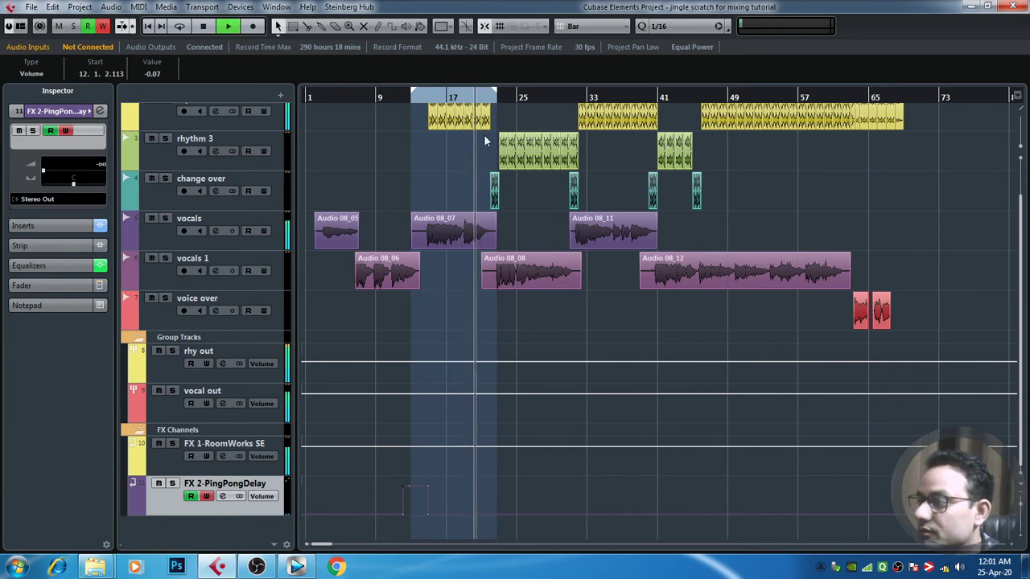
click(475, 100)
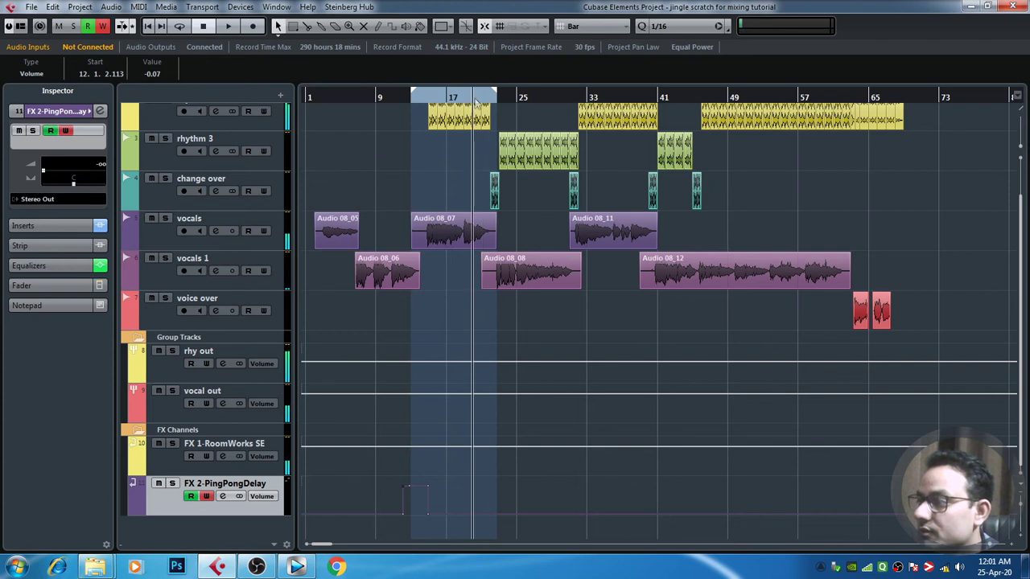
click(472, 514)
drag(479, 515, 475, 491)
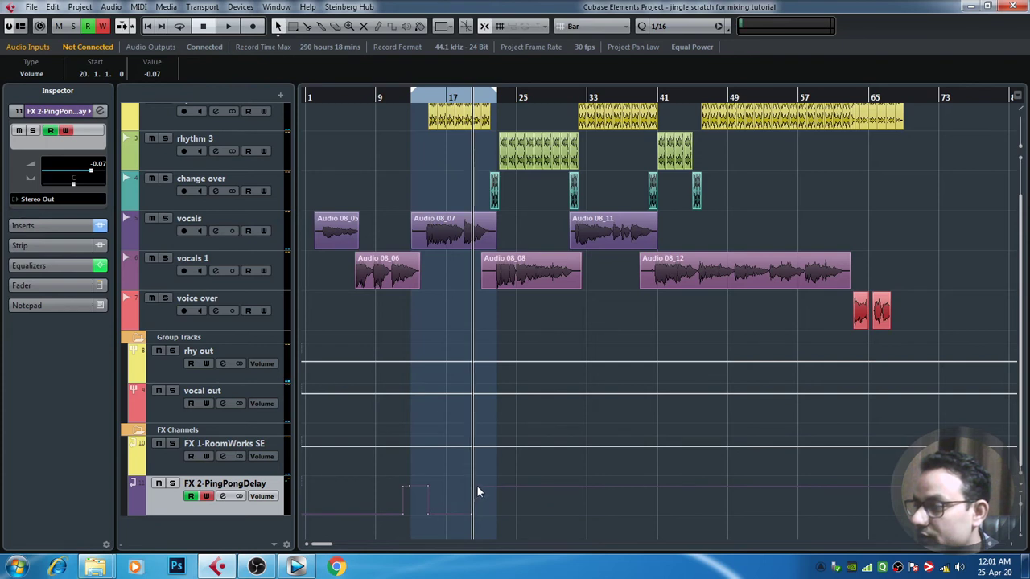
drag(489, 486, 496, 516)
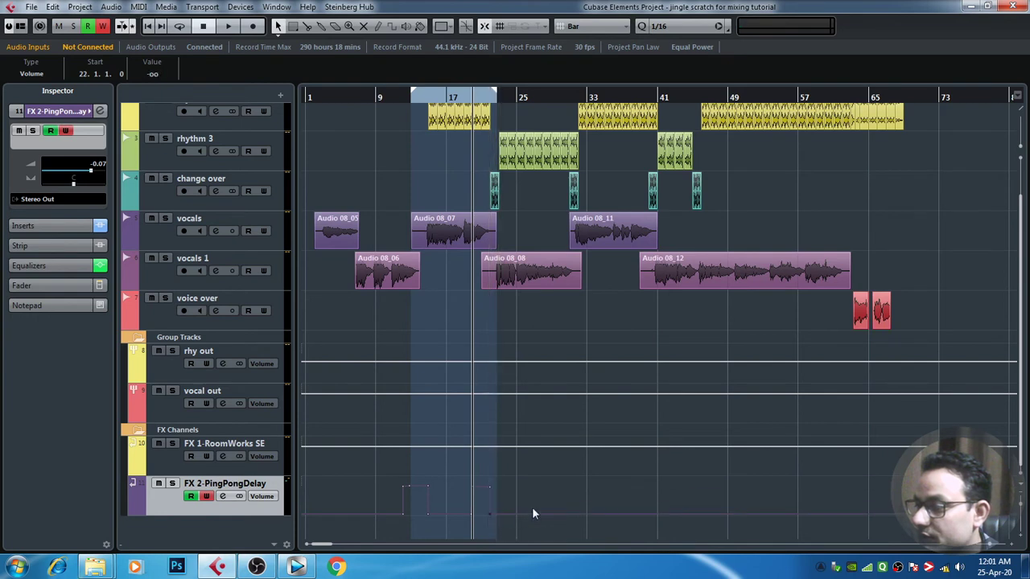
Move the playback position to bar 60 and raise the FX 2-PingPongDelay volume automation there to 0.58.
click(567, 100)
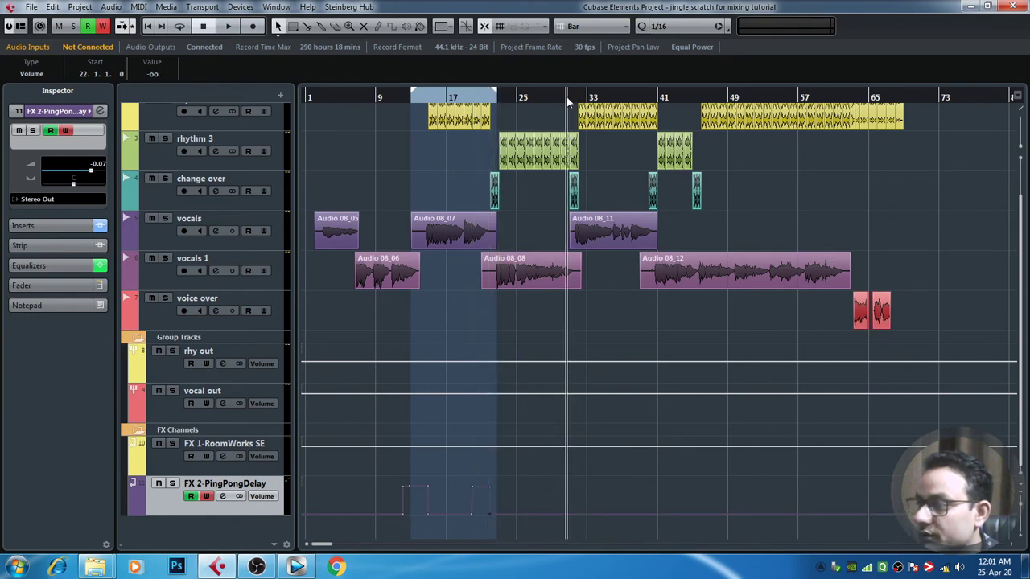
click(643, 100)
click(824, 102)
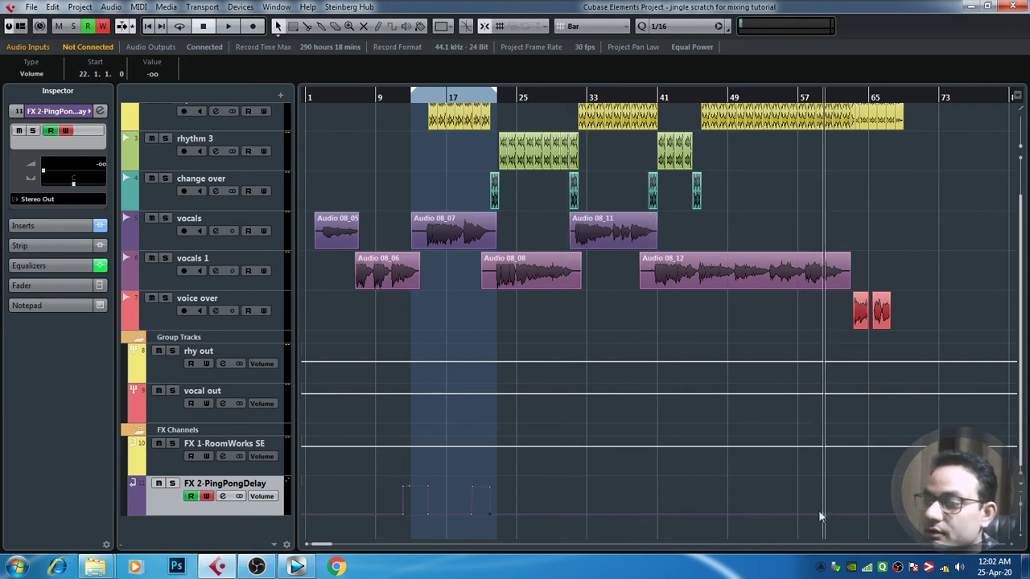
mouse_move(821, 512)
mouse_down()
mouse_move(830, 515)
mouse_move(824, 495)
mouse_up()
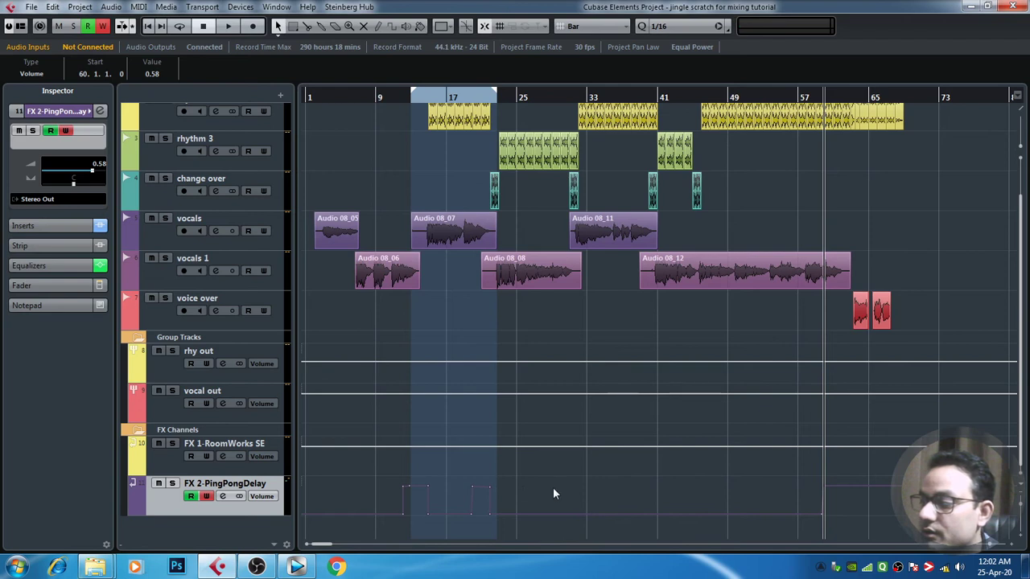
Adjust the upper volume automation points of the two earlier delay sections, setting the one at bar 15 to 0.58.
click(493, 493)
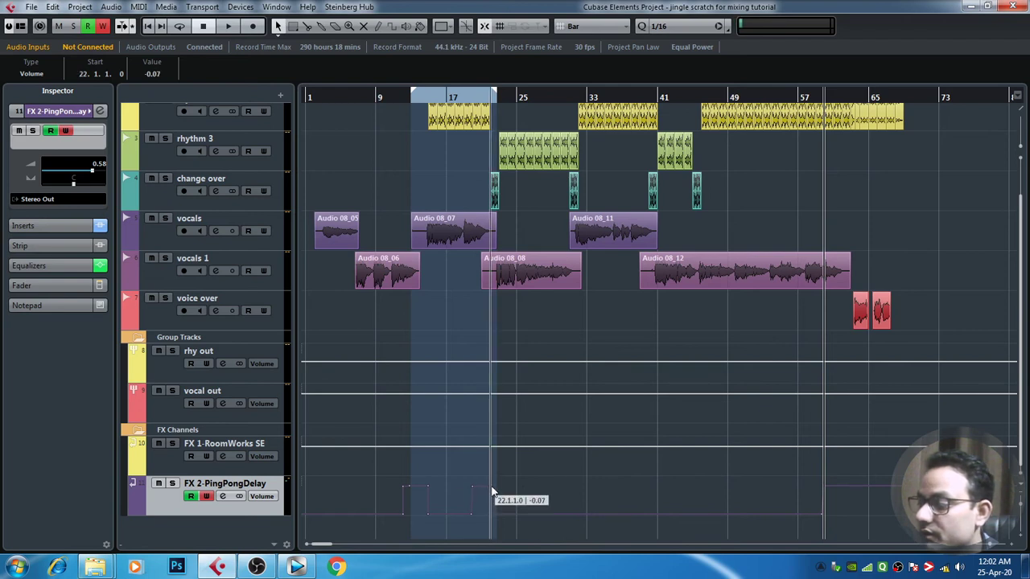
click(473, 488)
click(428, 486)
drag(429, 485, 431, 492)
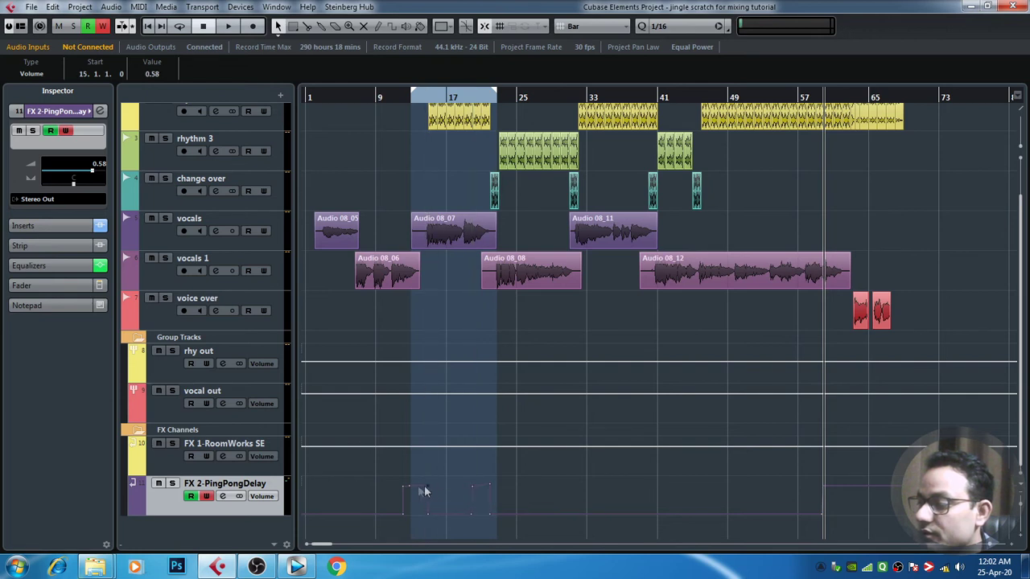
Return to the project start, turn off automation write on FX 2-PingPongDelay and start playback.
drag(375, 96, 306, 96)
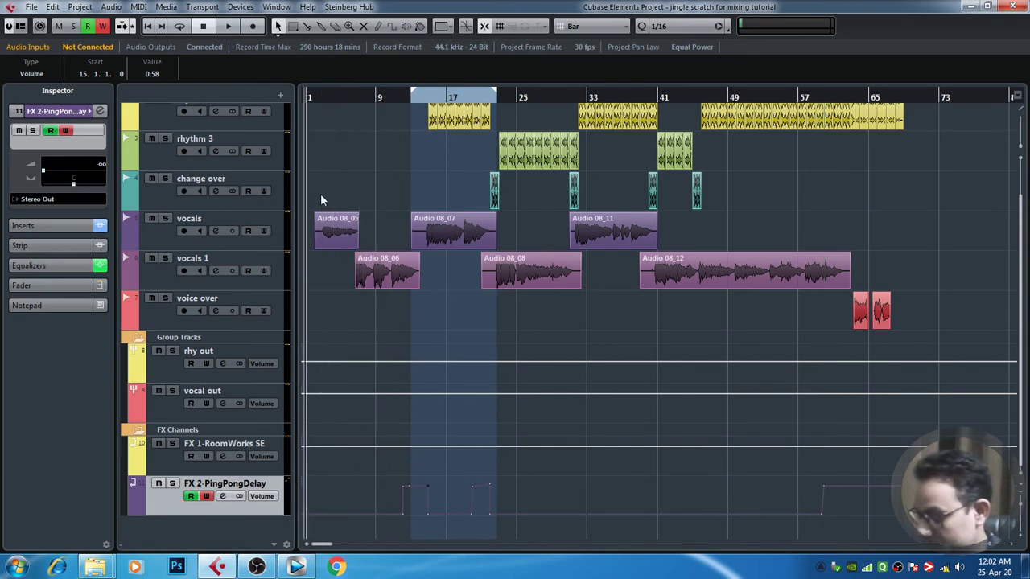
click(339, 99)
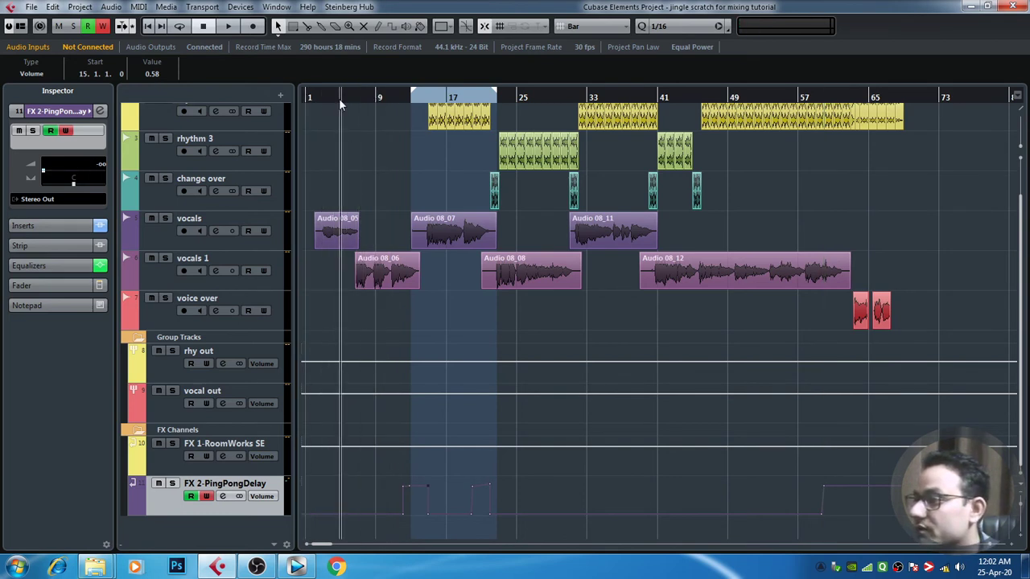
drag(322, 96, 290, 95)
key(space)
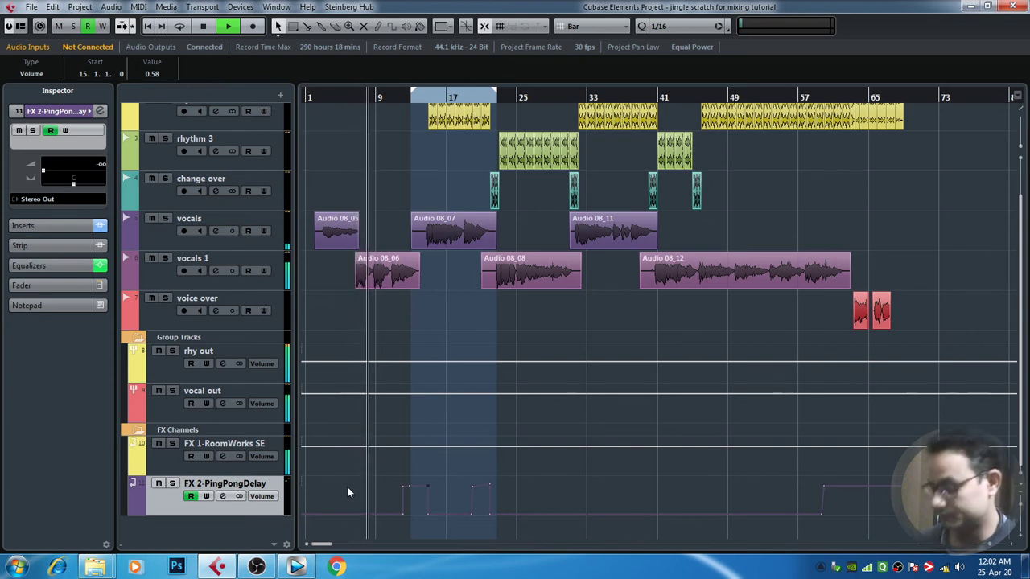
Check the automated FX 2-PingPongDelay fader in the MixConsole during playback, then follow its automation lane in the project window.
key(F3)
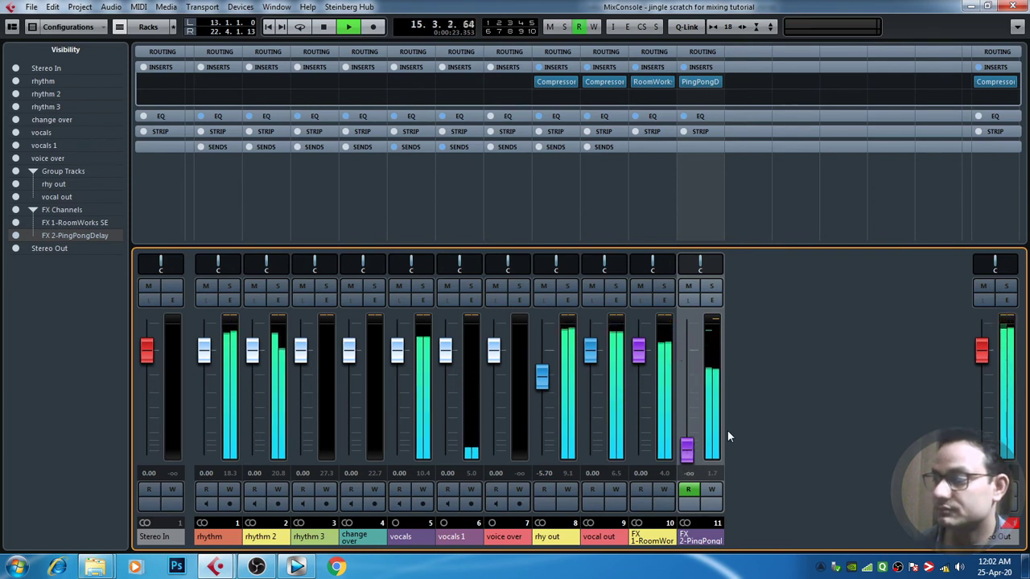
key(F3)
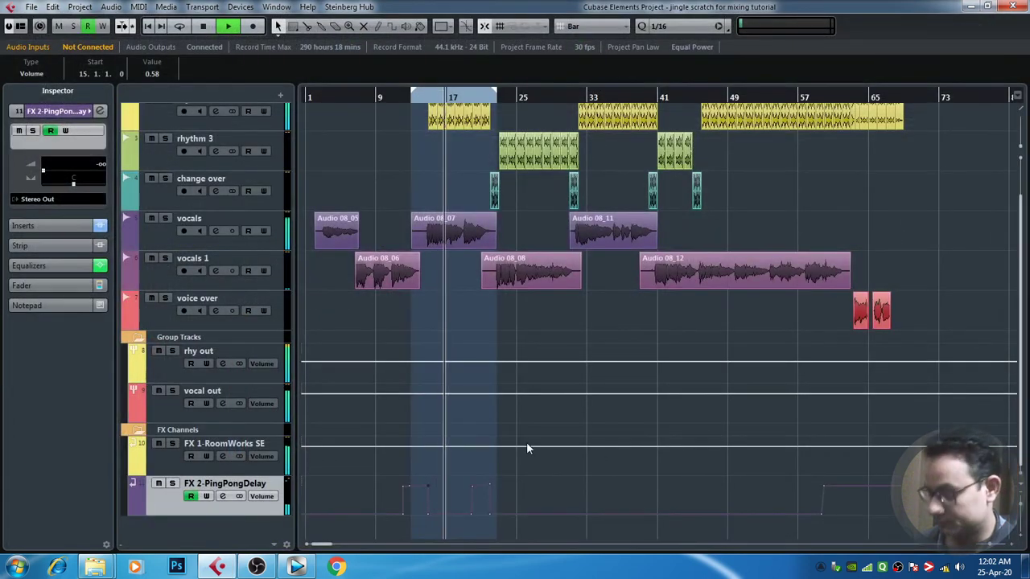
scroll(527, 442, up, 1)
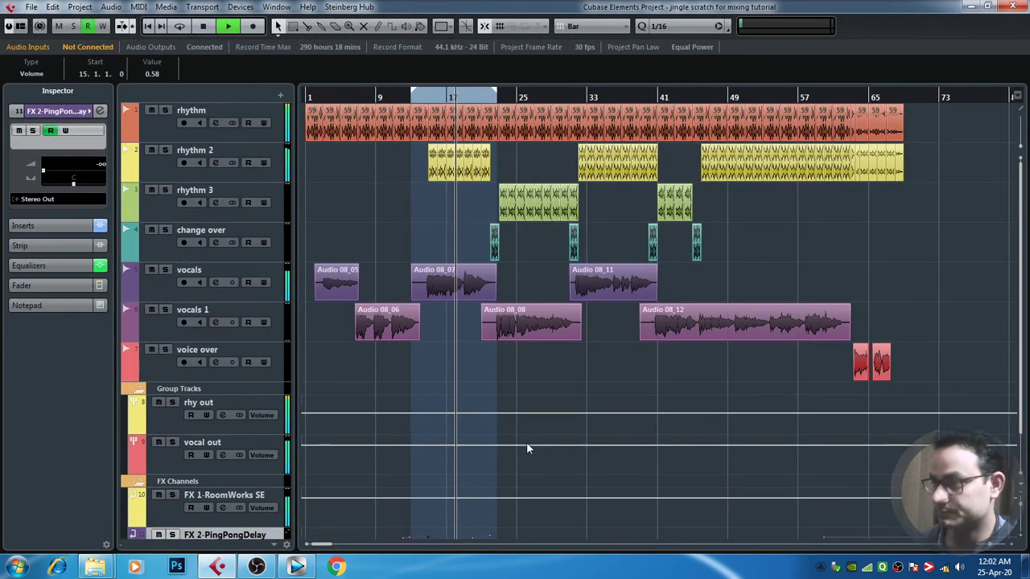
click(1022, 515)
click(1022, 519)
click(1022, 519)
click(1022, 519)
click(1022, 517)
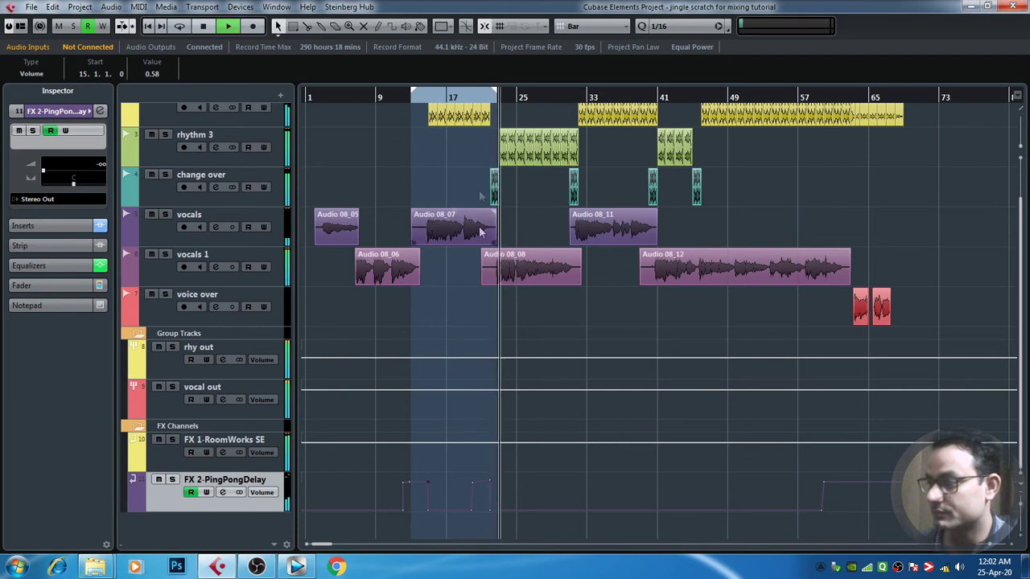
Play back the vocal phrase around bars 18 to 22 repeatedly to check the FX 2-PingPongDelay automation there.
click(491, 98)
key(h)
key(h)
key(h)
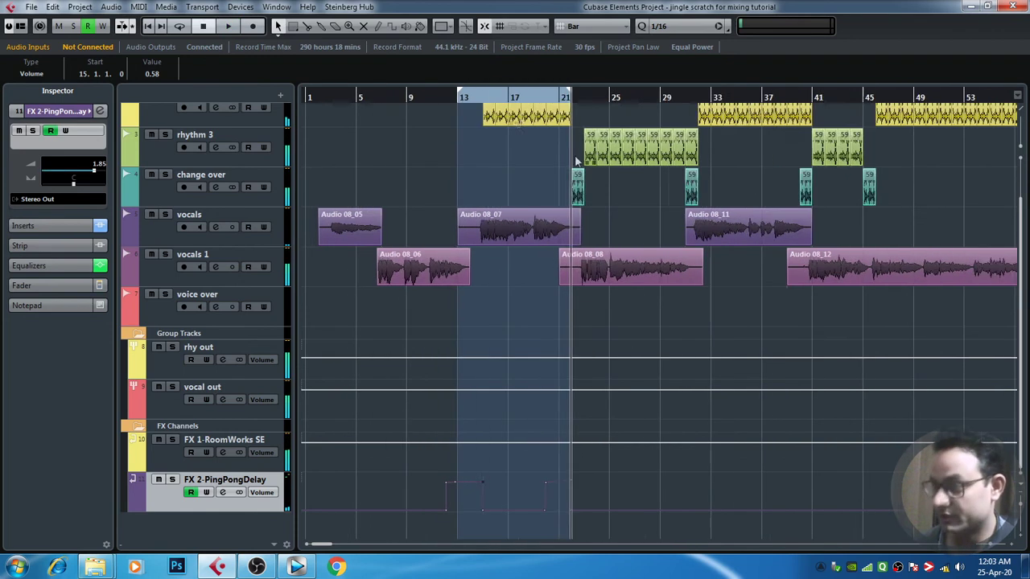
key(h)
key(h)
click(571, 100)
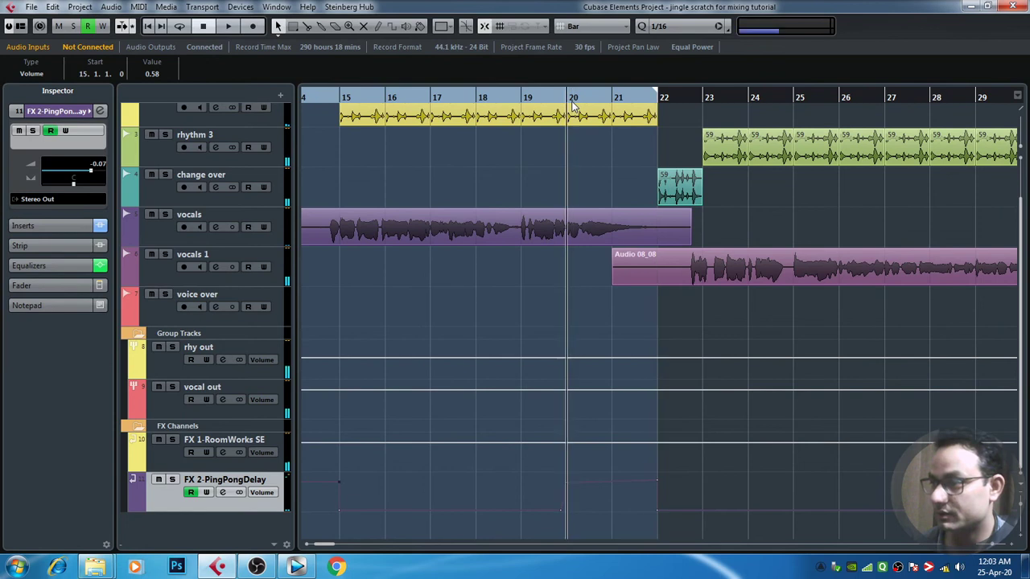
click(519, 98)
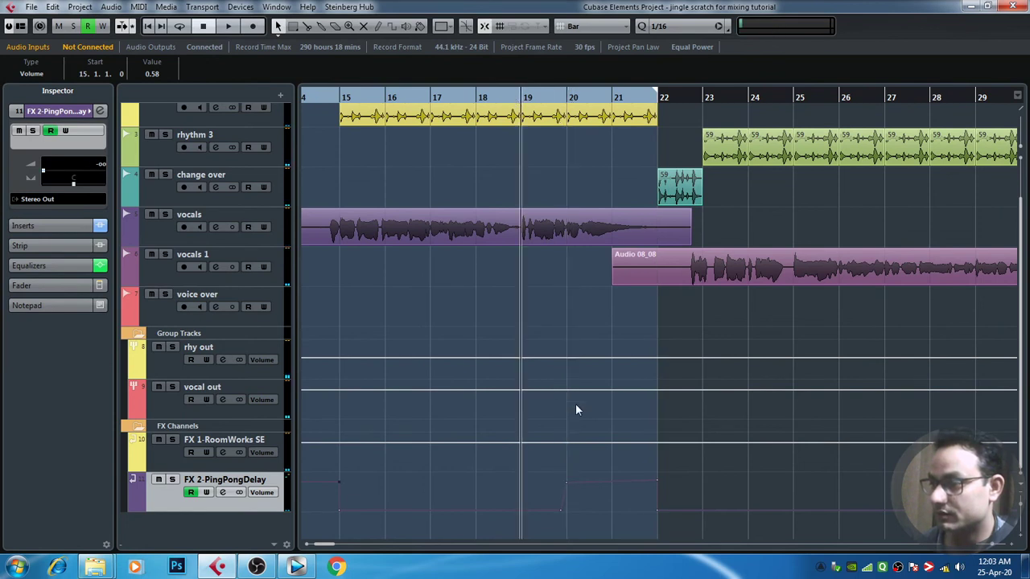
key(space)
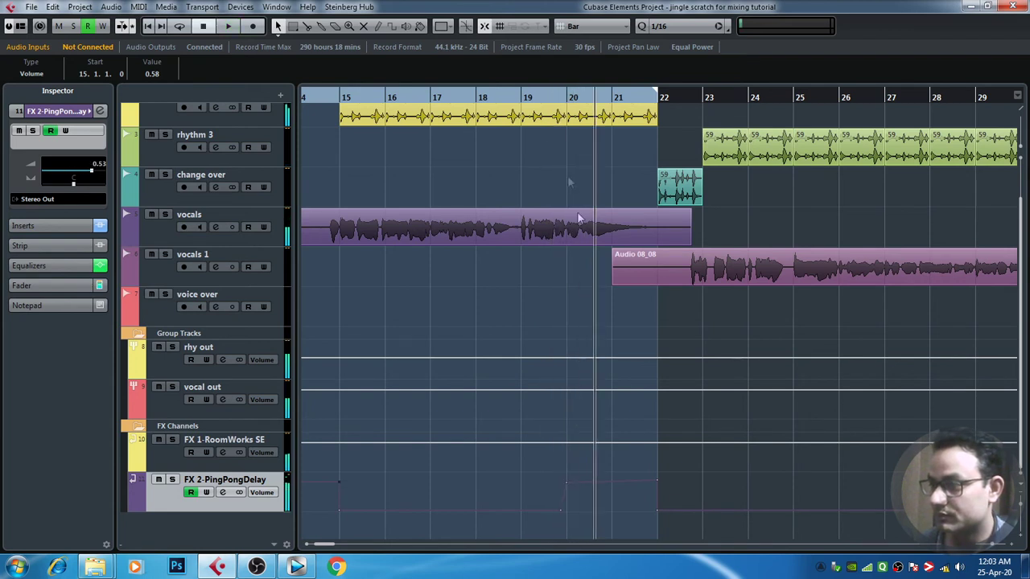
click(493, 97)
key(space)
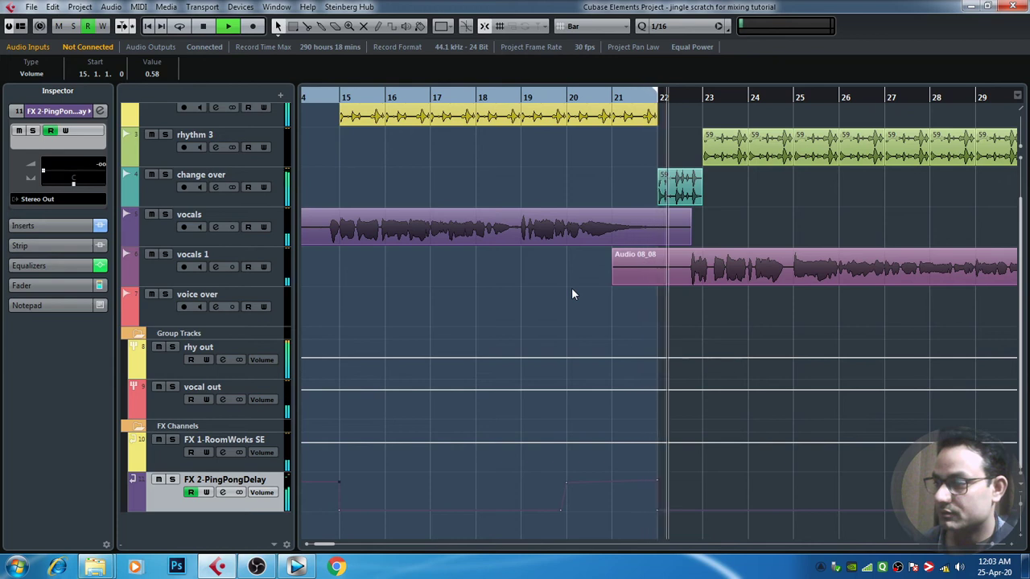
key(space)
click(521, 110)
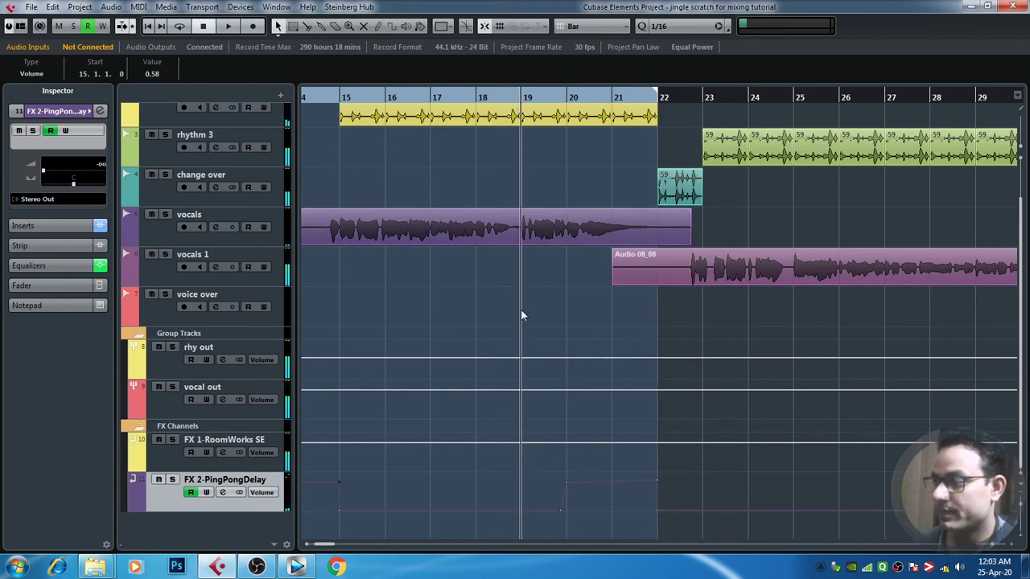
Open the PingPongDelay insert's settings from the FX 2 channel settings and leave only the plug-in window open, clear of the vocal phrase.
click(223, 493)
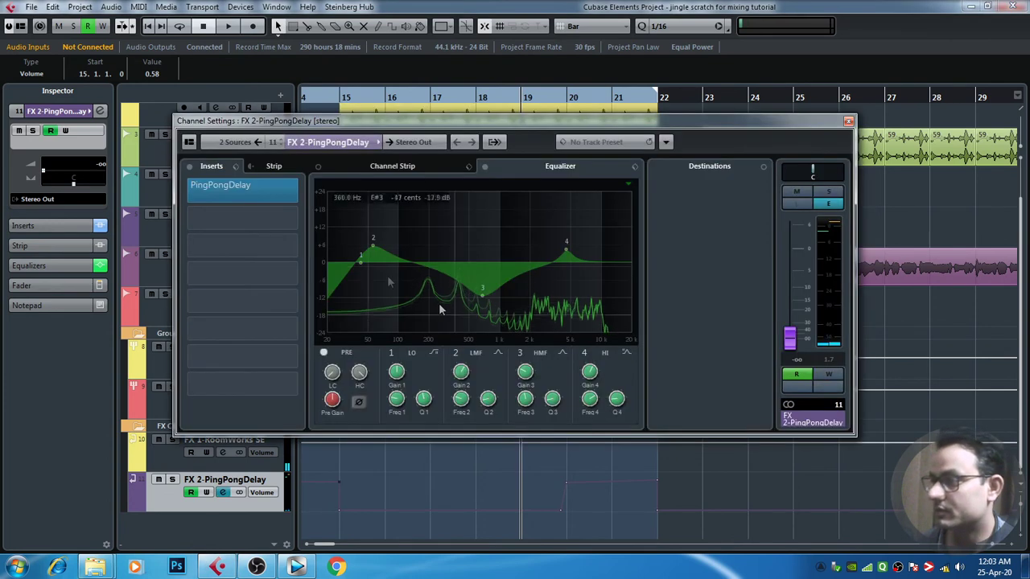
key(Delete)
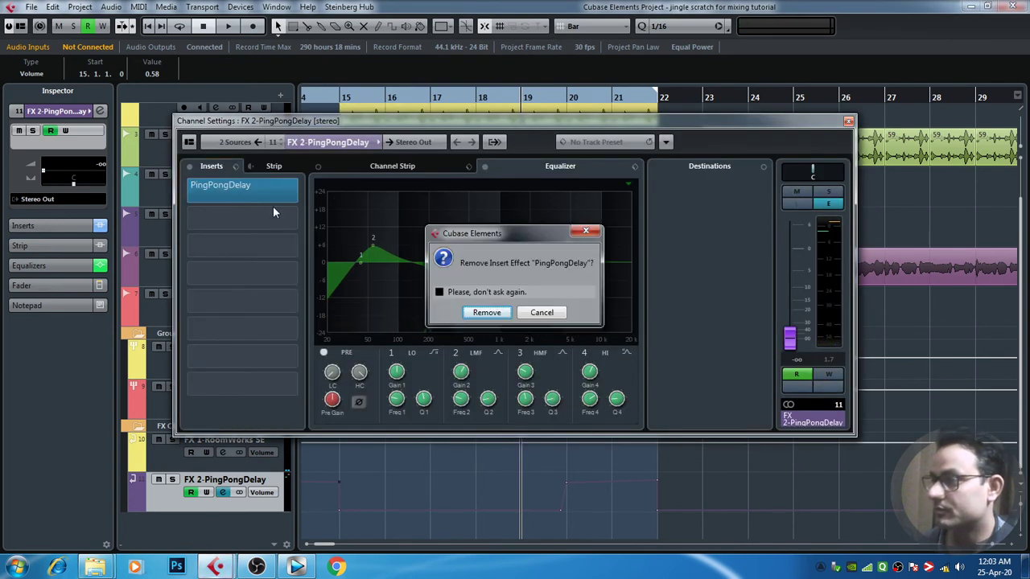
click(538, 312)
click(267, 199)
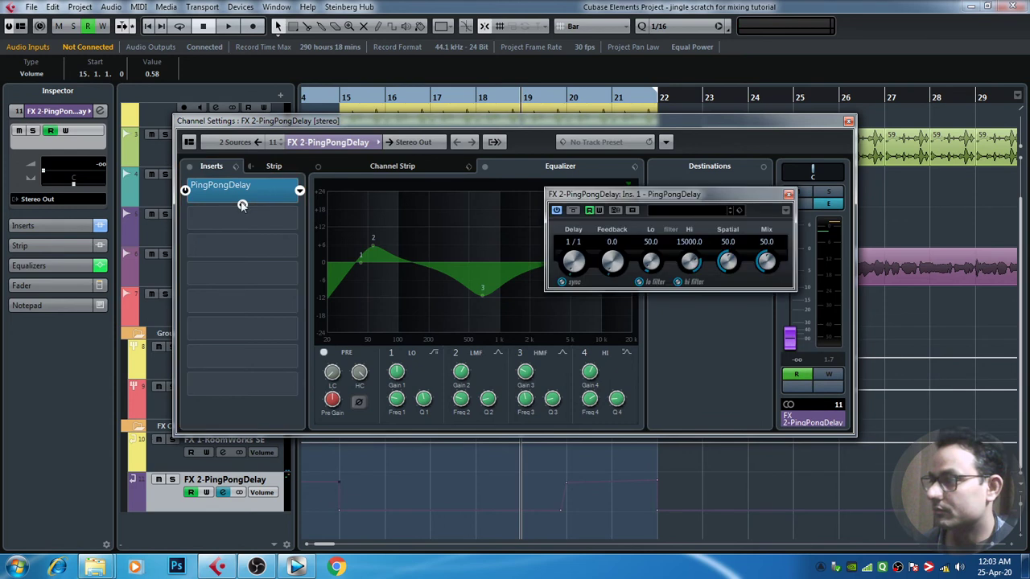
click(242, 205)
click(660, 235)
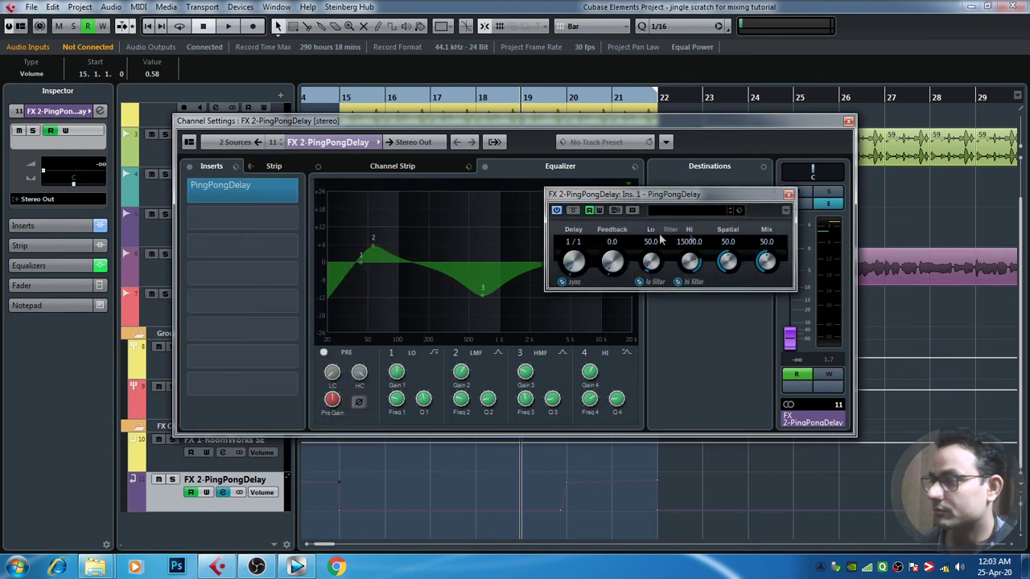
click(848, 121)
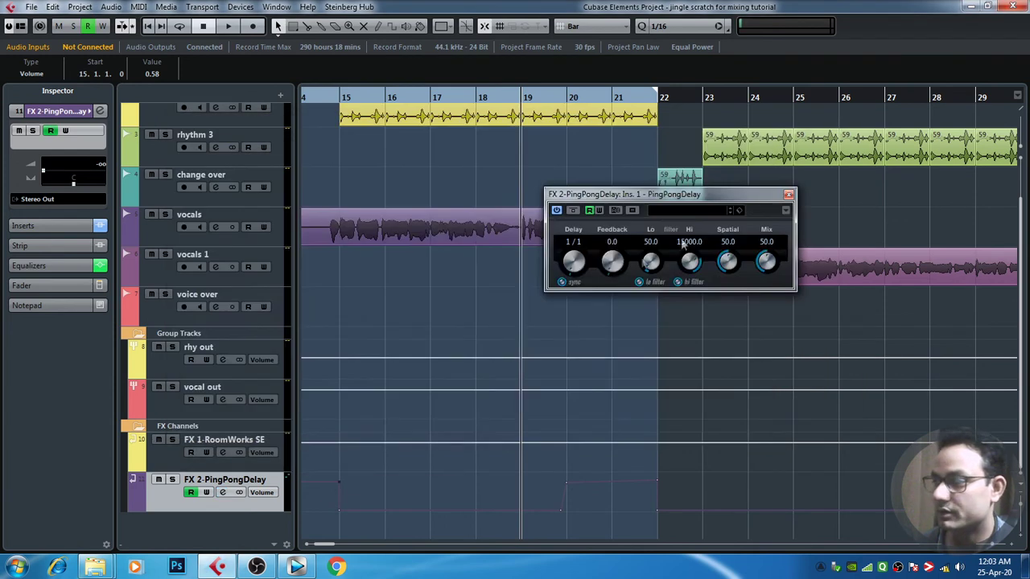
drag(644, 201, 837, 281)
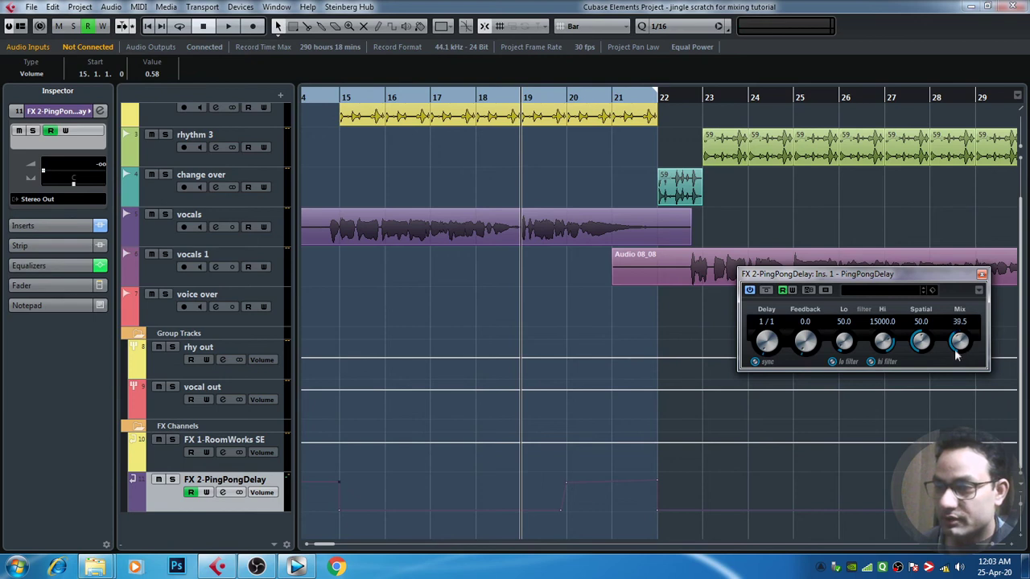
Audition the vocal phrase with the PingPongDelay mix at 20 and return the mix to 50.
key(space)
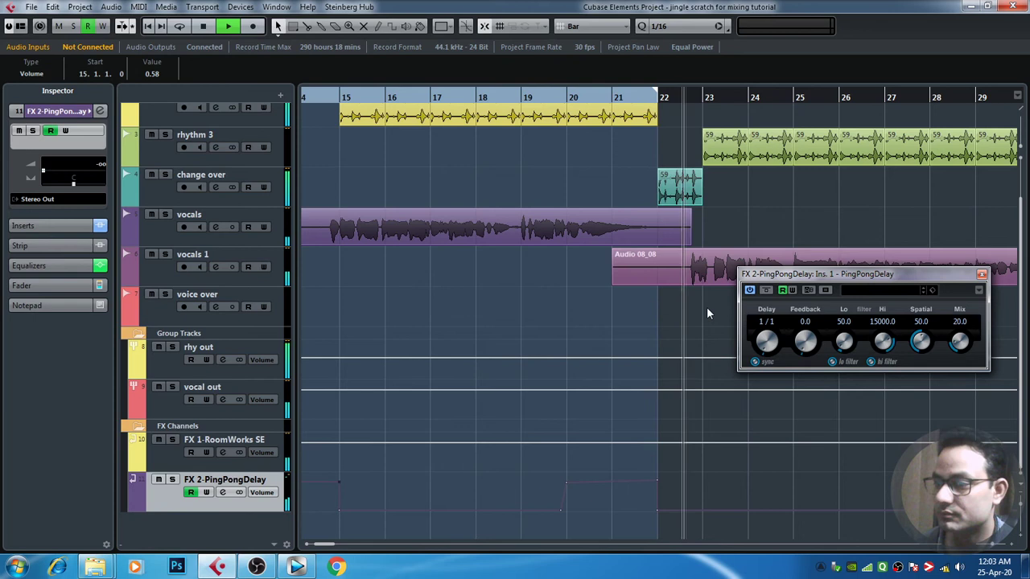
key(space)
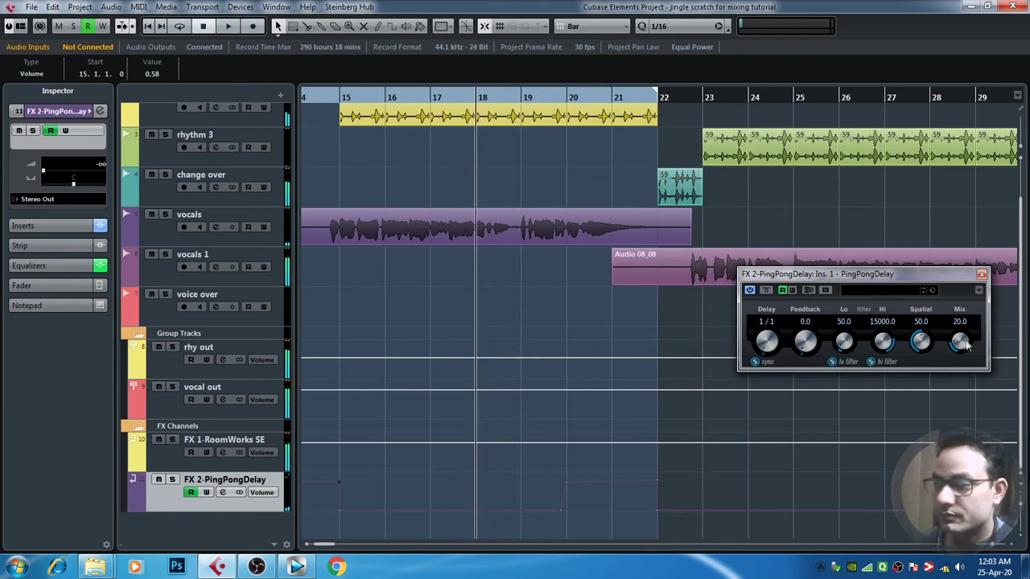
drag(968, 345, 963, 338)
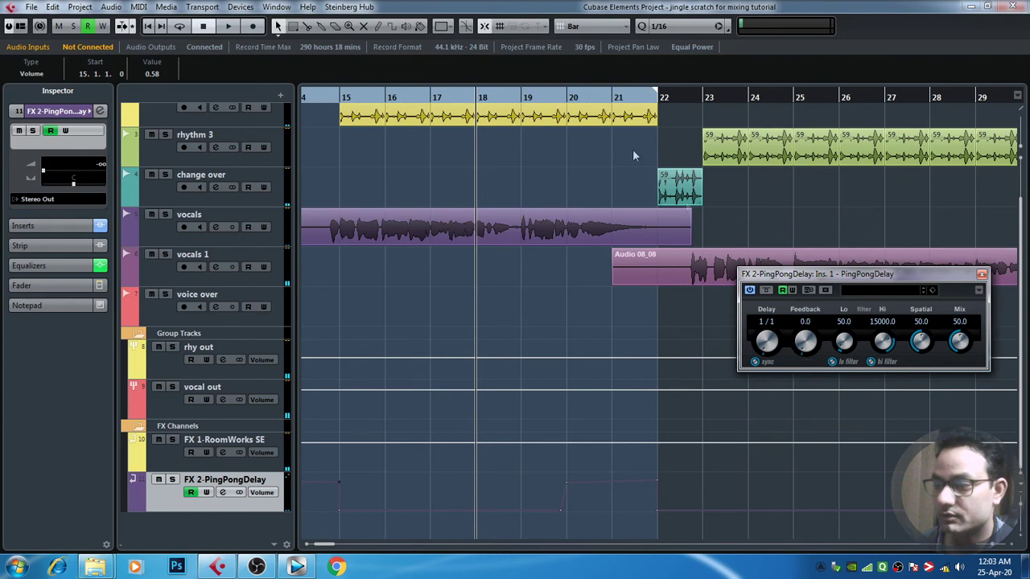
Lower the FX 2-PingPongDelay volume automation point at bar 20 to -5.98 during playback.
key(space)
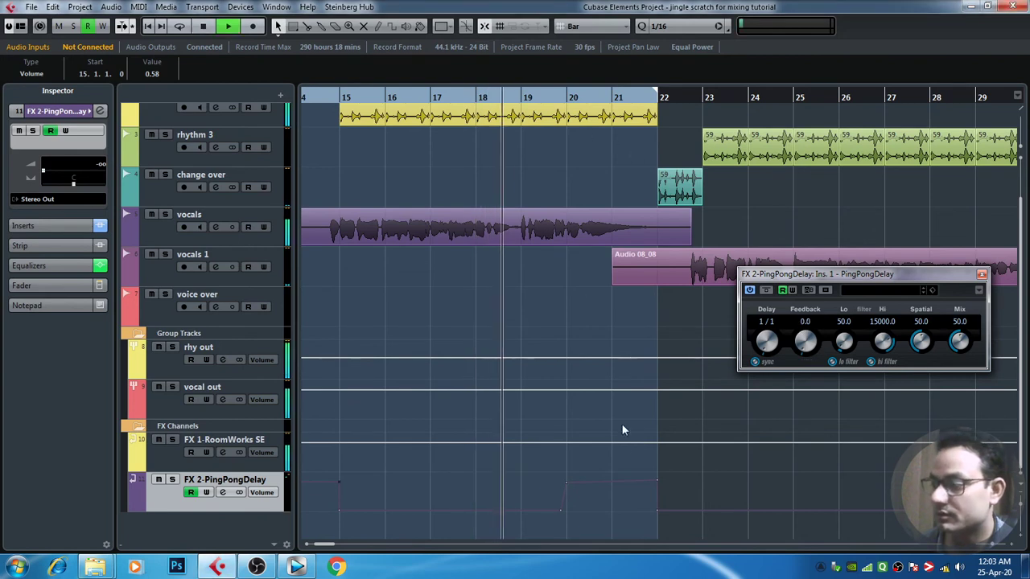
drag(567, 483, 575, 496)
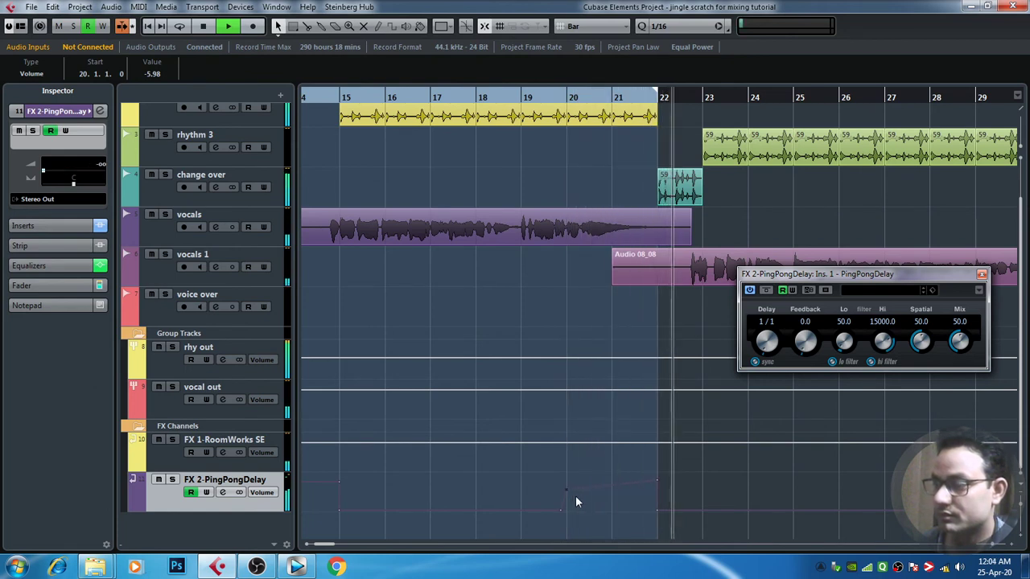
key(space)
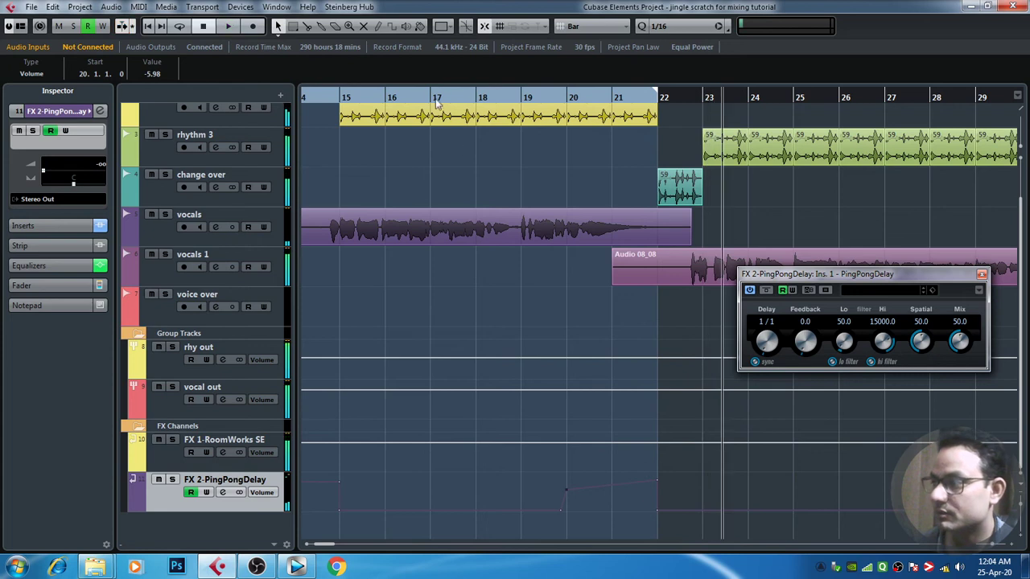
Play the phrase from bar 19 with the vocals track briefly muted, and replay it unmuted from bar 18.
click(511, 103)
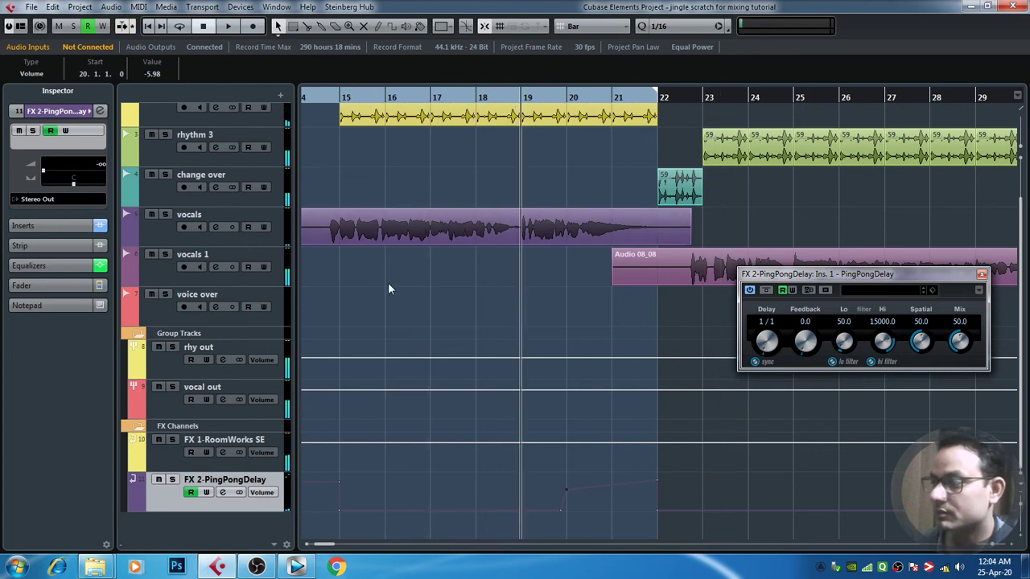
key(space)
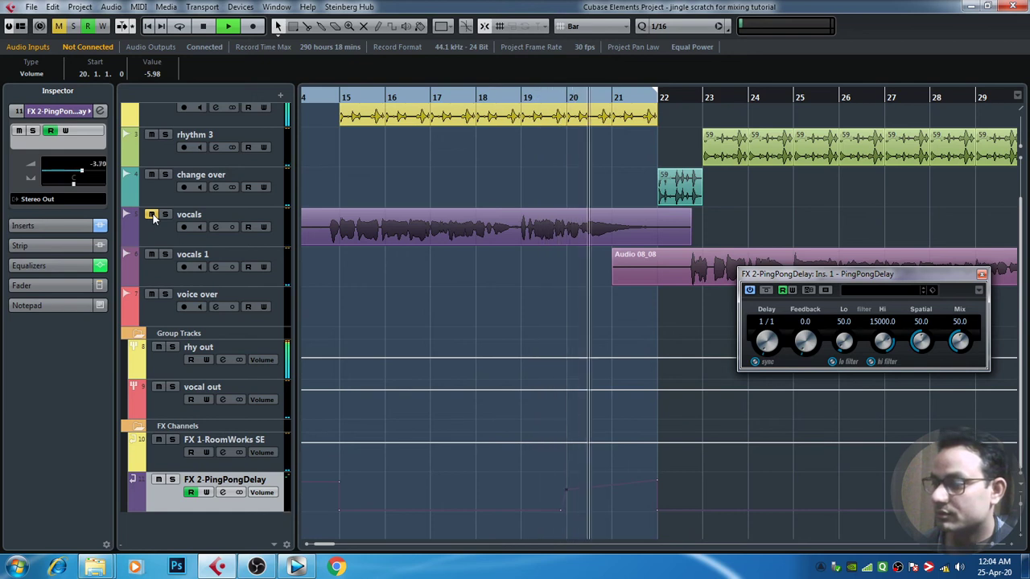
key(space)
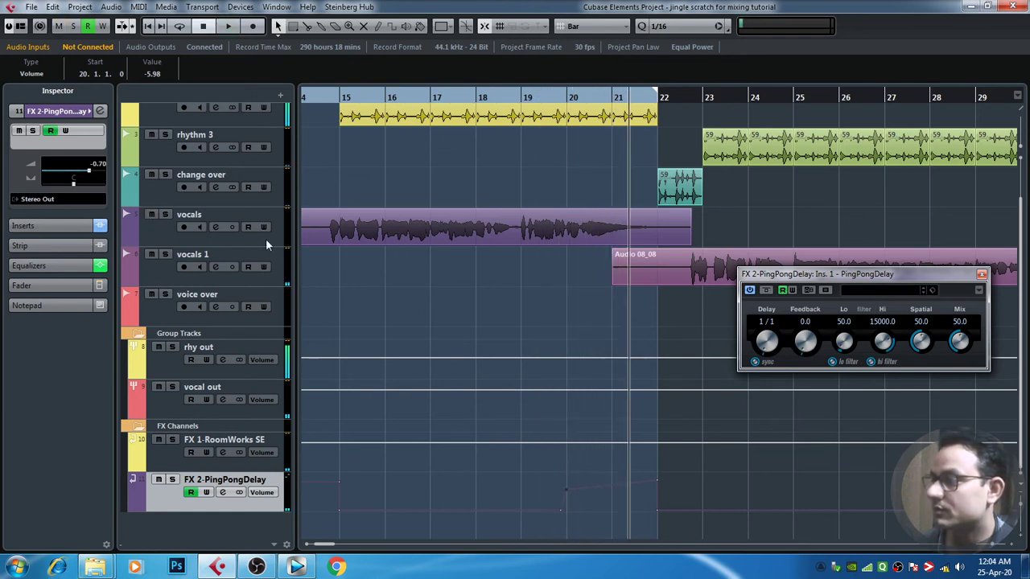
key(space)
click(476, 101)
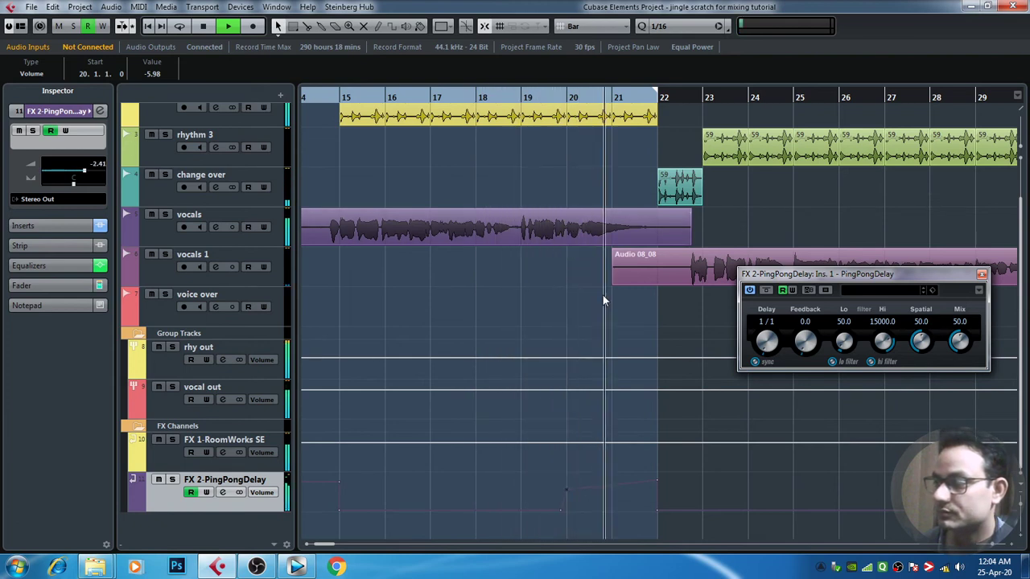
key(space)
Reshape the delay volume automation to rise at bar 19, reach 1.26 at bar 21 and fall to -21.6 at bar 22, and audition it.
click(517, 97)
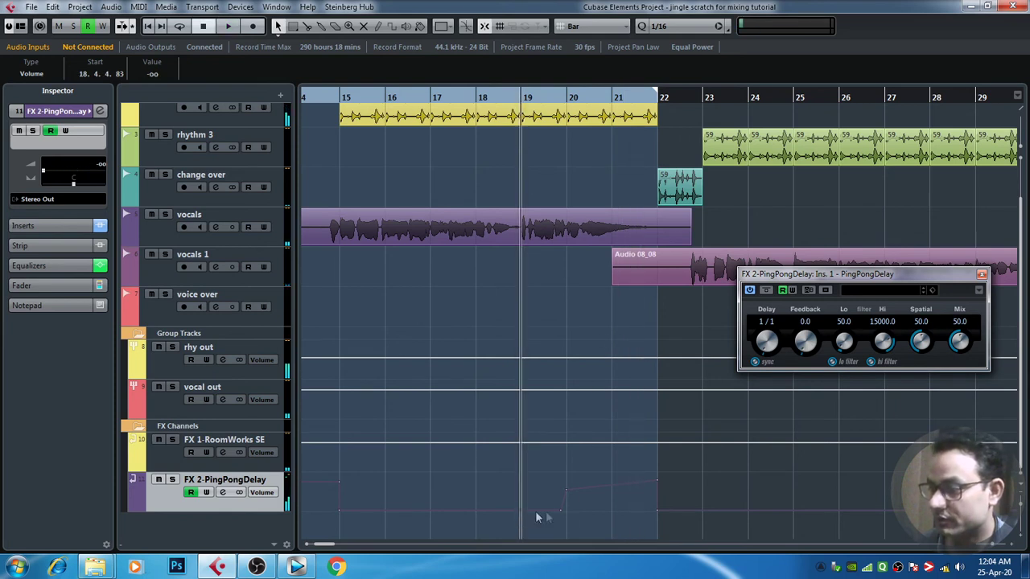
drag(561, 508, 525, 492)
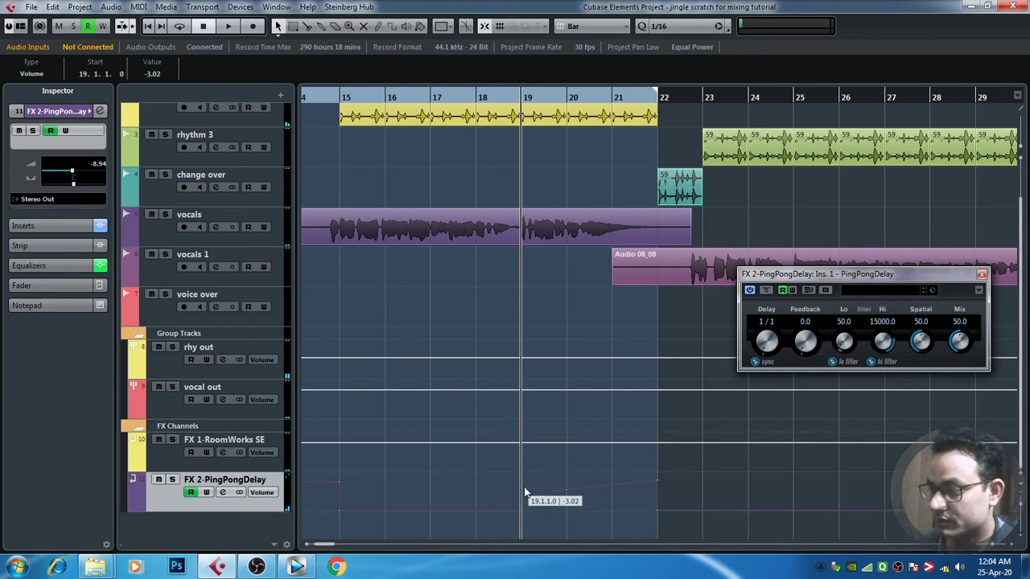
click(566, 488)
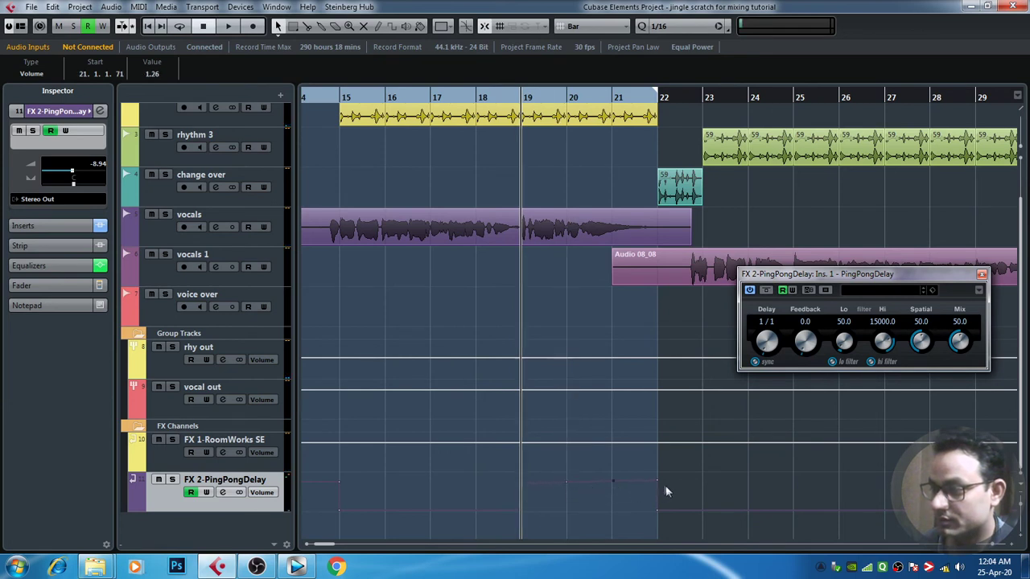
drag(656, 481, 637, 508)
click(472, 97)
key(space)
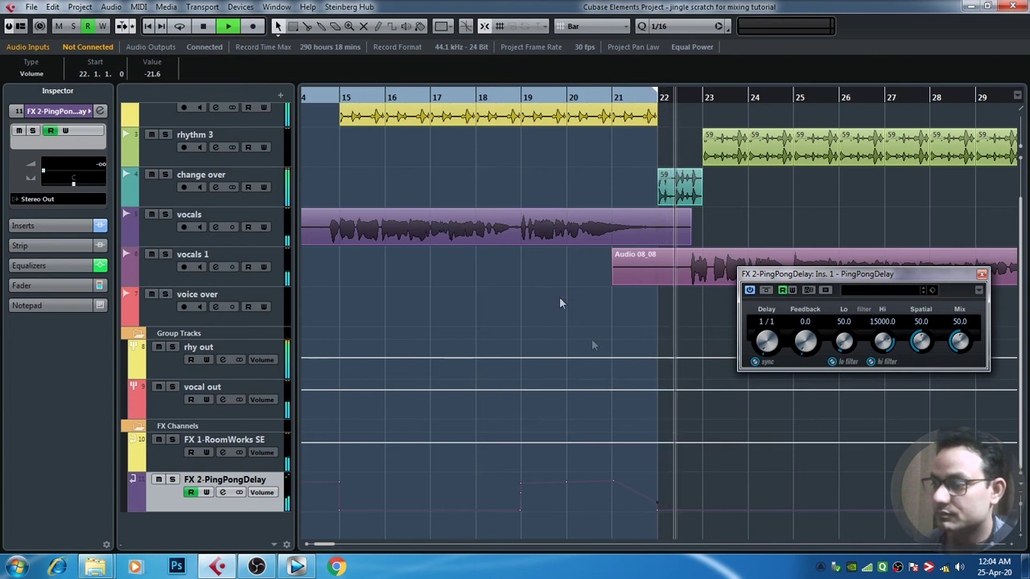
key(space)
Extend the delay section's volume automation to bar 23 with a value of -0.43 there, and replay the phrase from bar 17.
click(704, 510)
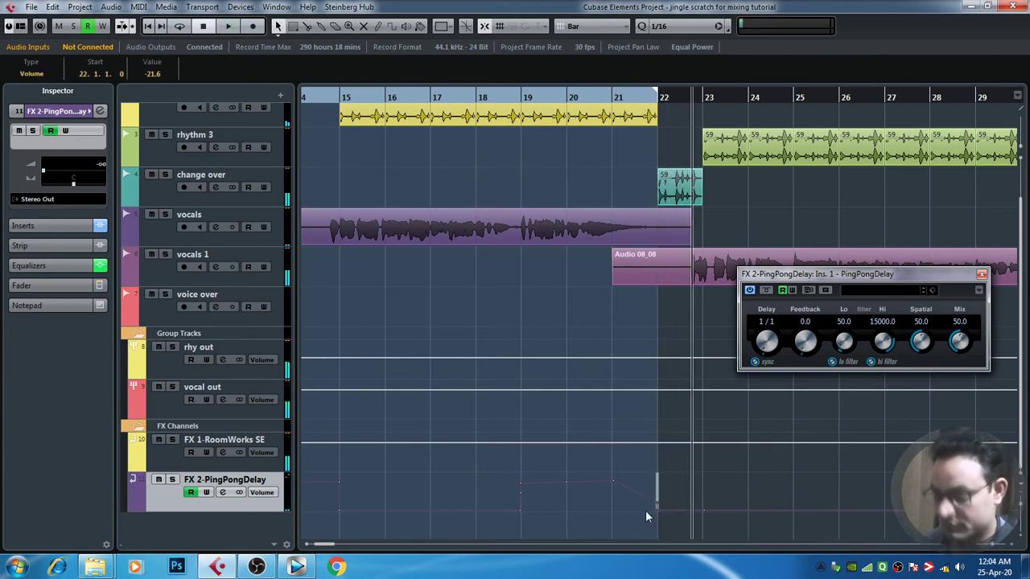
drag(645, 510, 697, 492)
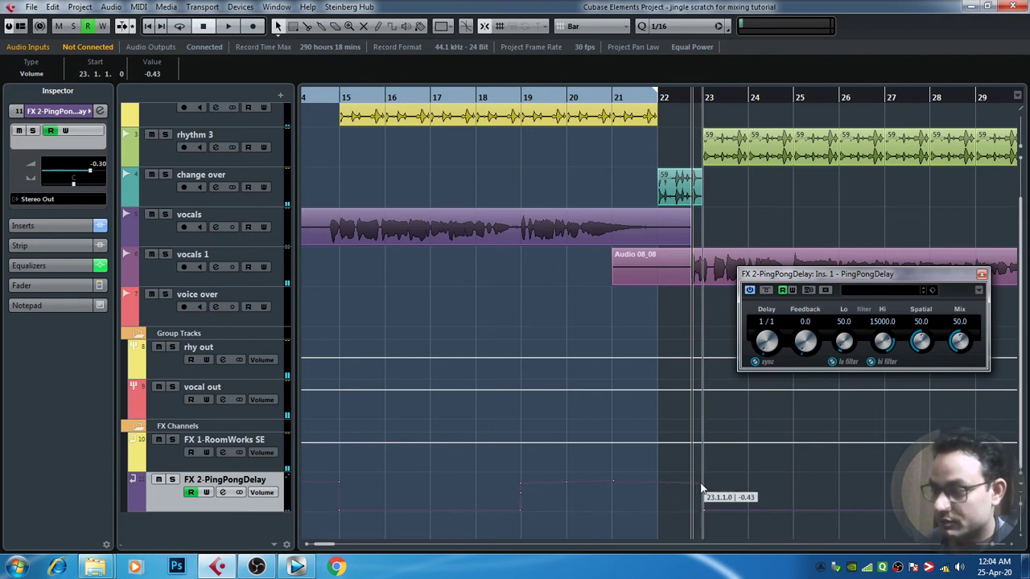
click(448, 98)
key(space)
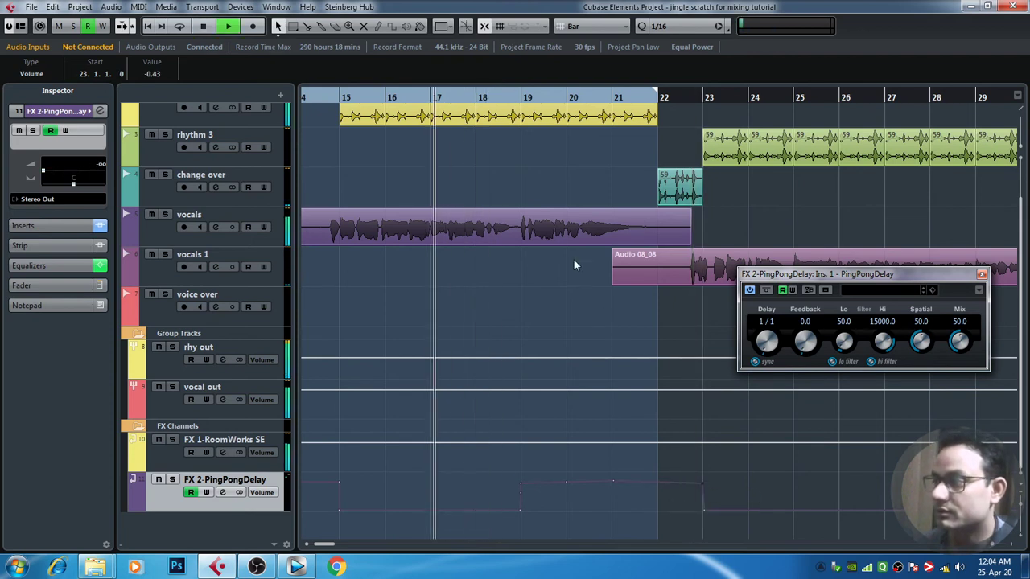
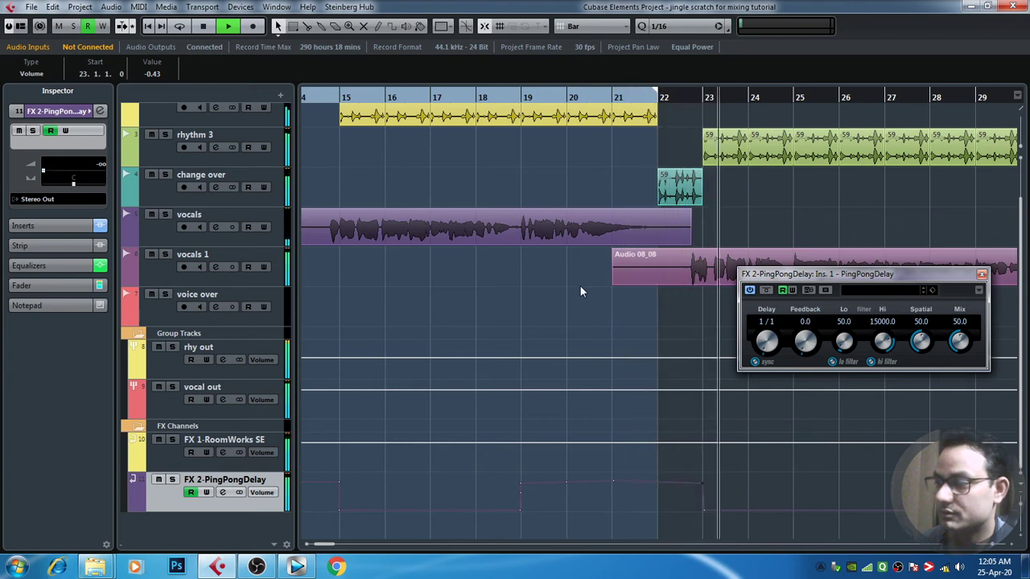
click(452, 98)
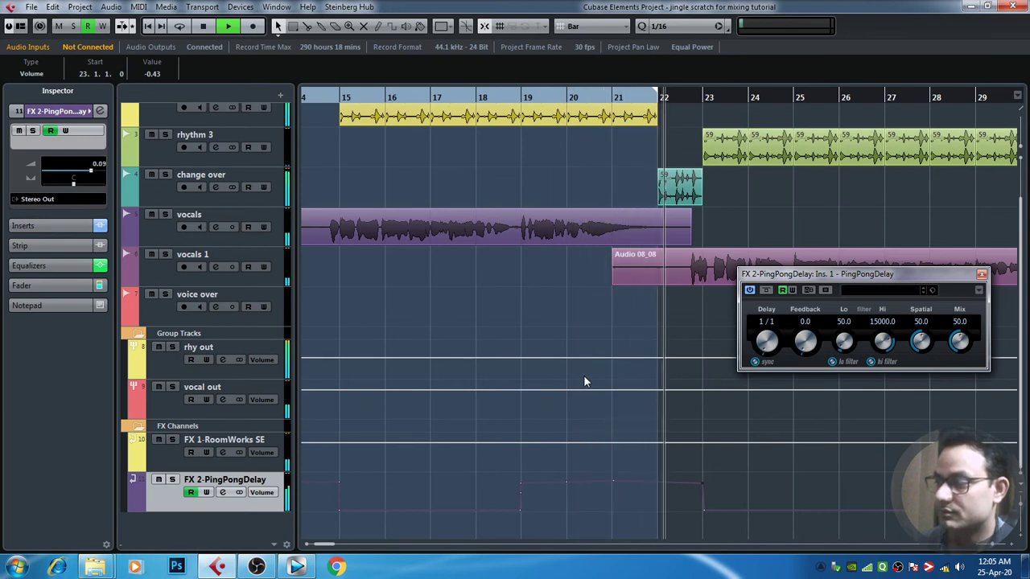
key(space)
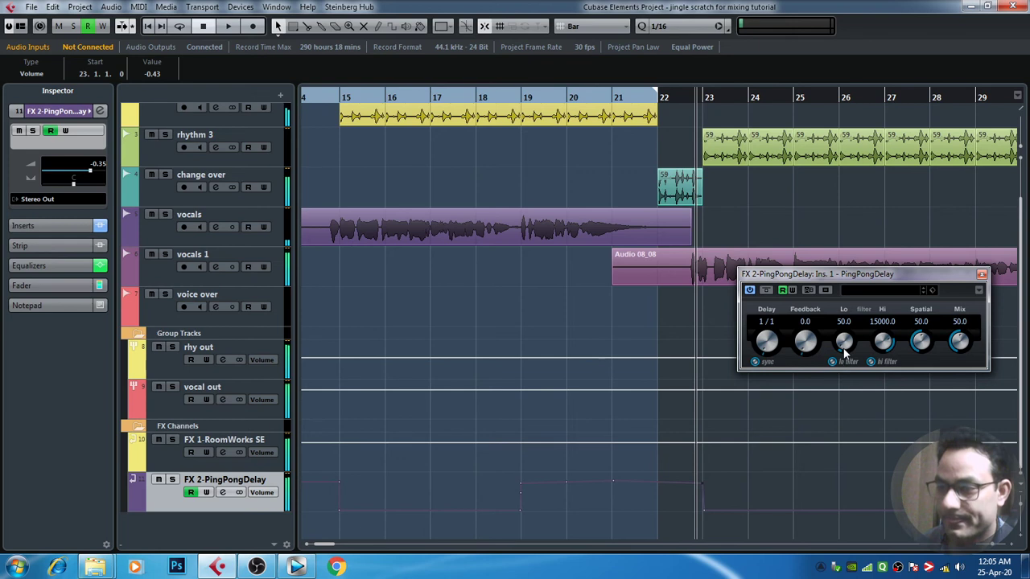
Replace the PingPongDelay insert on the FX 2-PingPongDelay channel with MonoDelay.
click(865, 290)
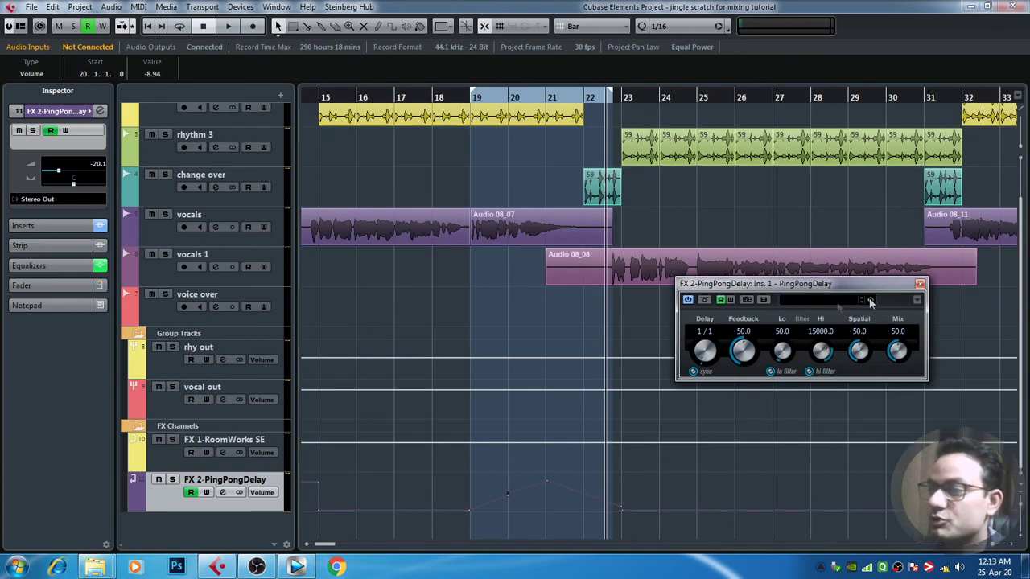
click(919, 284)
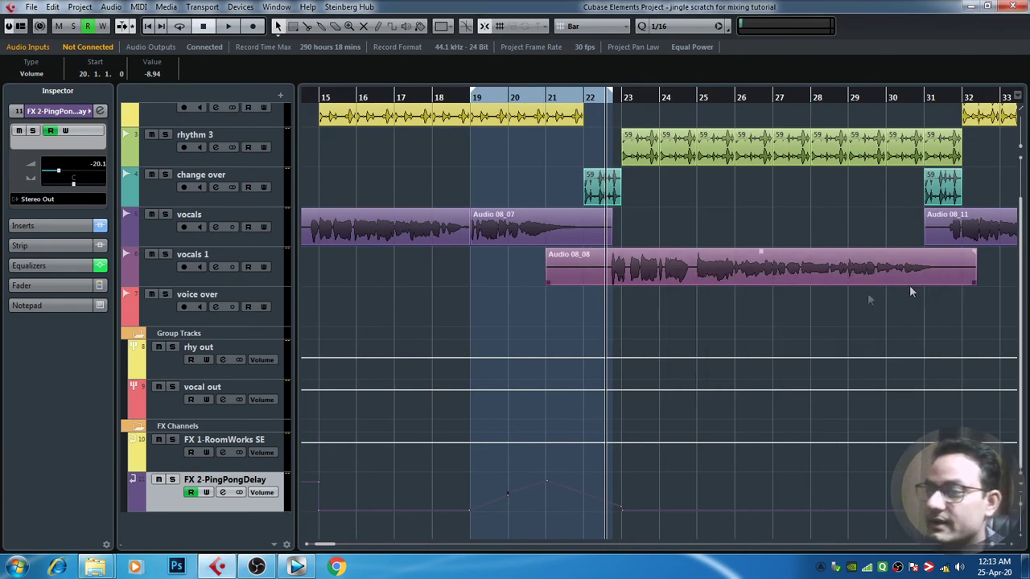
click(223, 493)
click(243, 198)
click(299, 191)
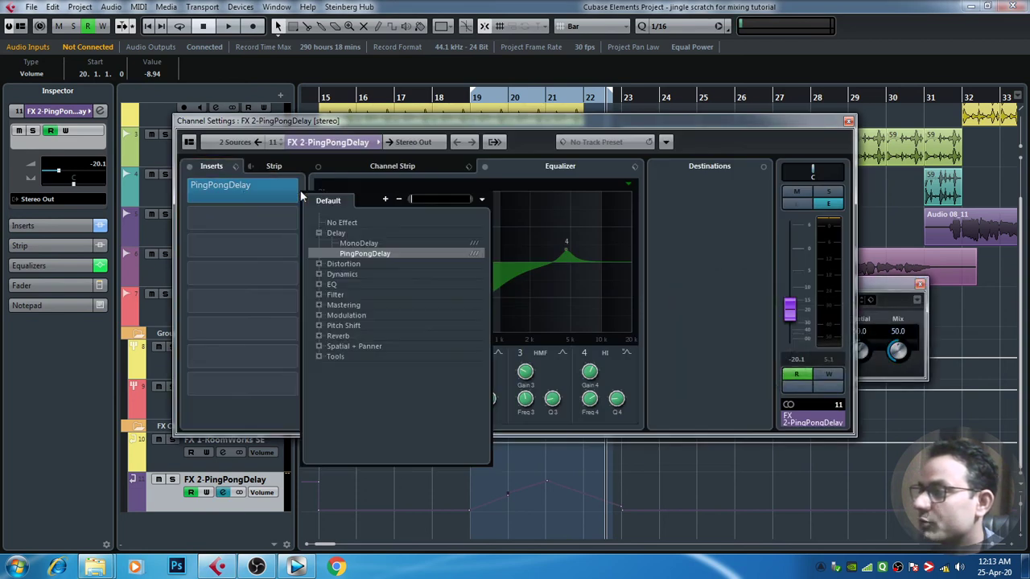
click(384, 243)
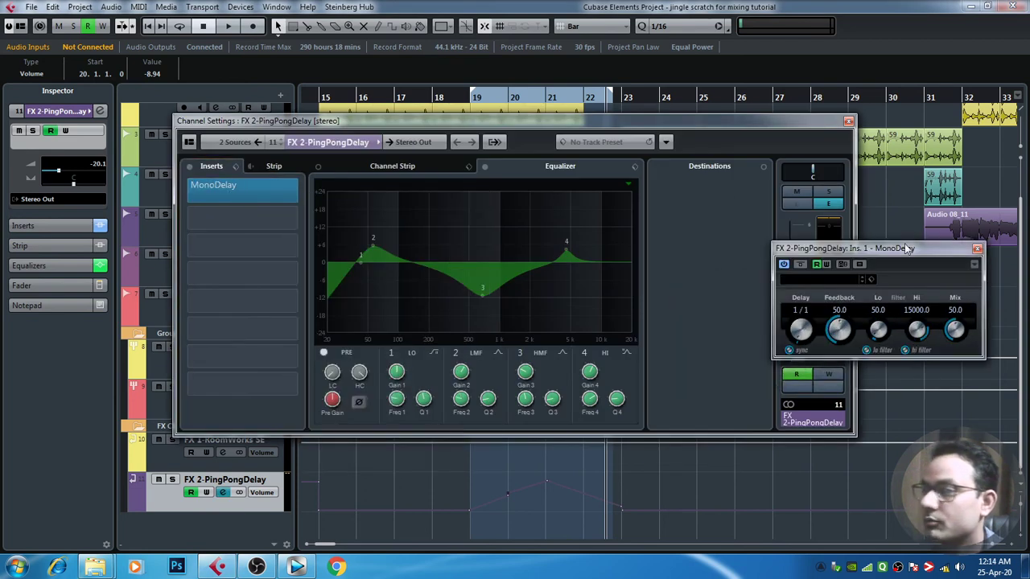
Play the vocal phrase from bar 18 to audition the new delay, and close the effect's settings.
click(848, 122)
click(430, 97)
key(space)
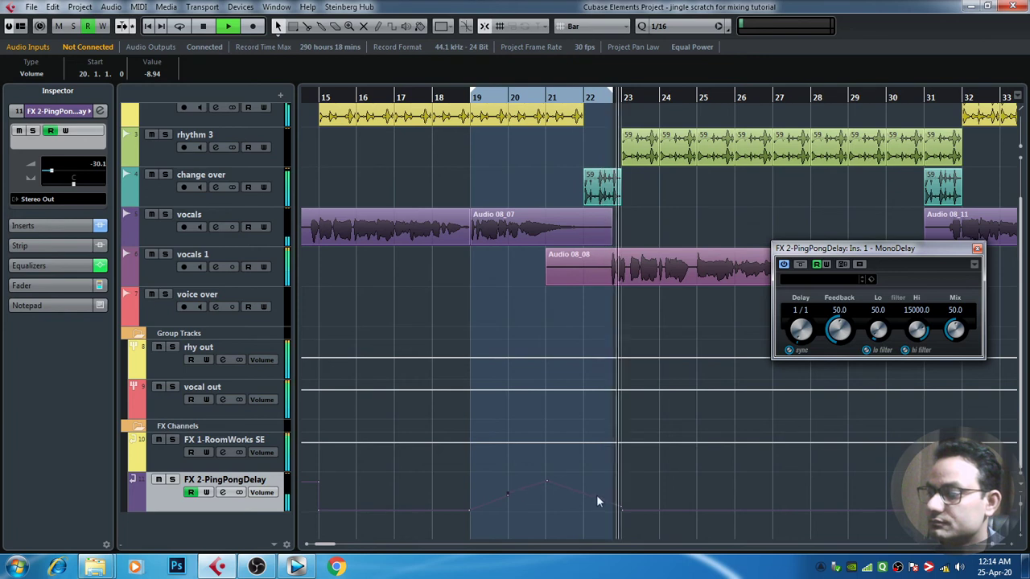
key(space)
click(977, 248)
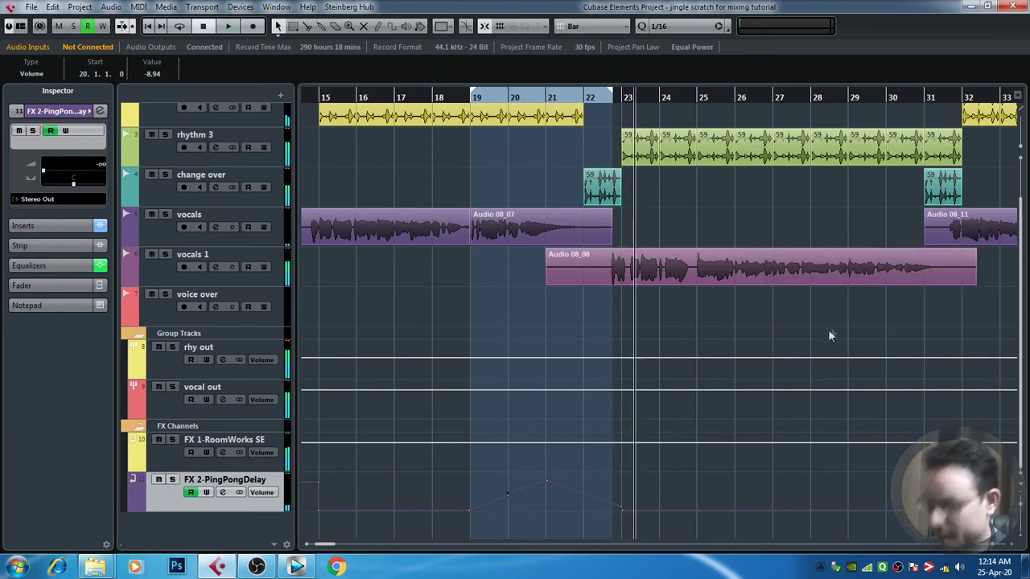
Play the mix from about bar 8, check the channel levels in the mixer, and skip ahead to about bar 58.
key(g)
key(g)
key(g)
key(g)
key(g)
key(g)
key(g)
key(g)
click(415, 304)
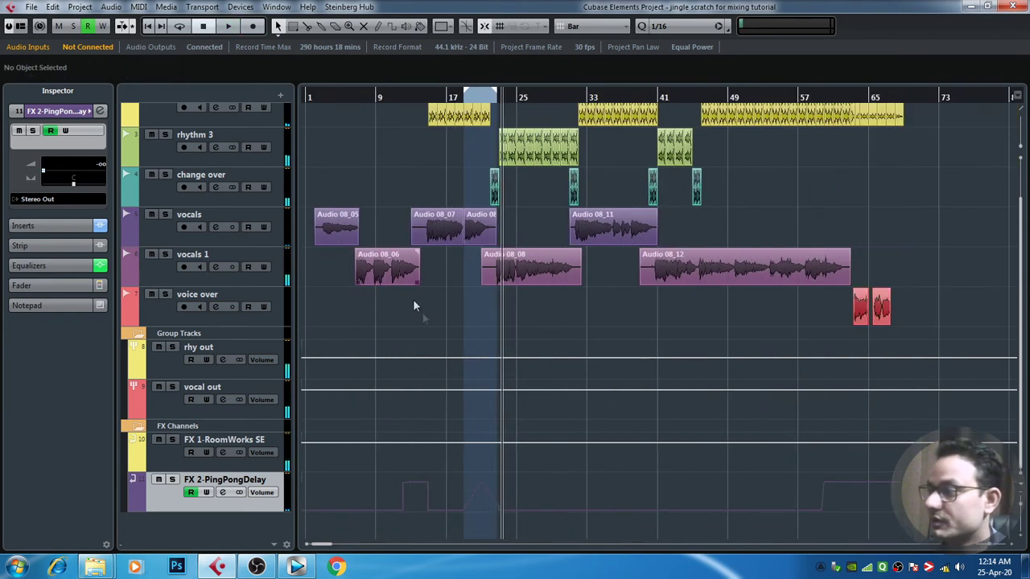
click(366, 94)
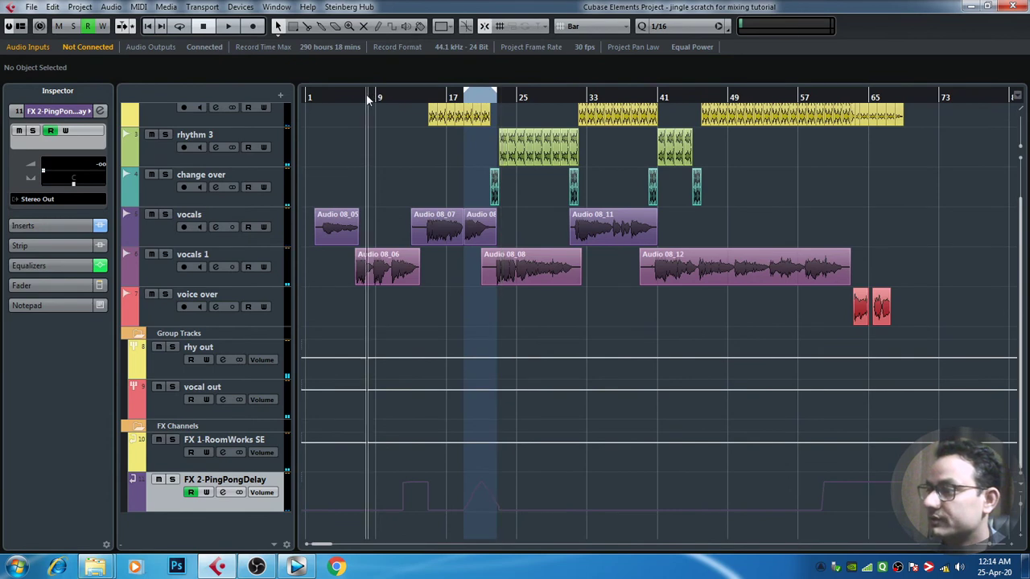
key(space)
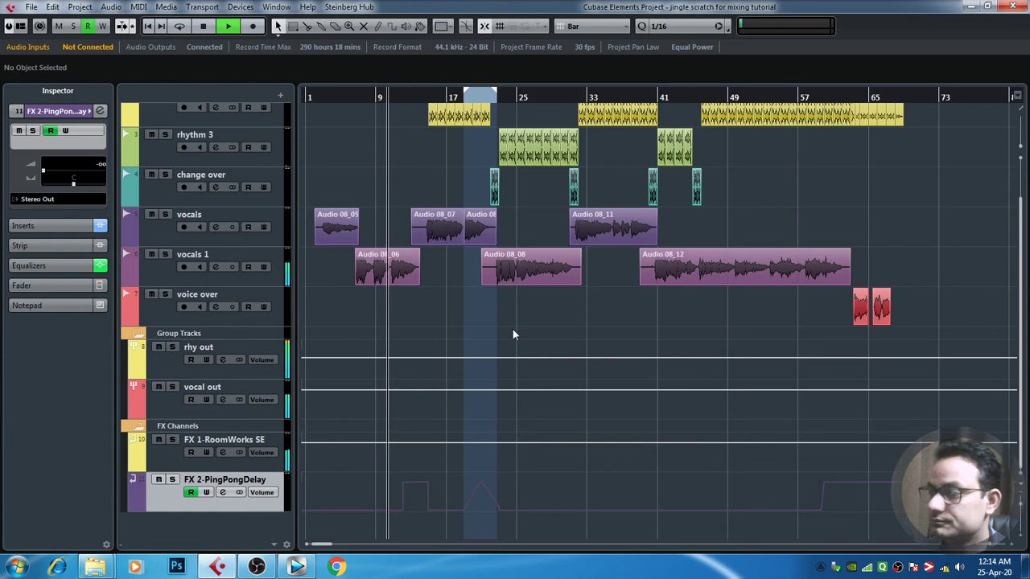
key(h)
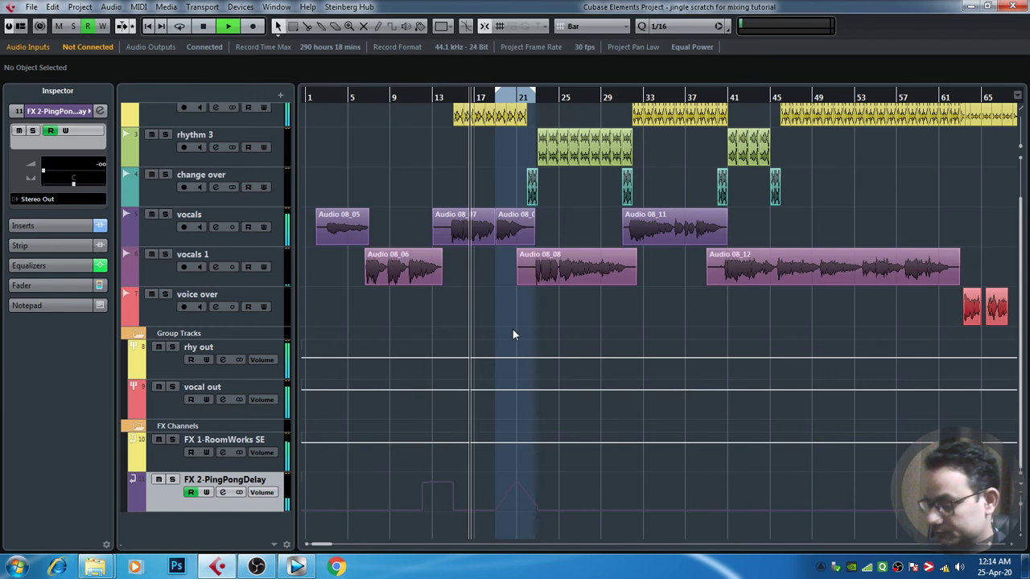
key(F3)
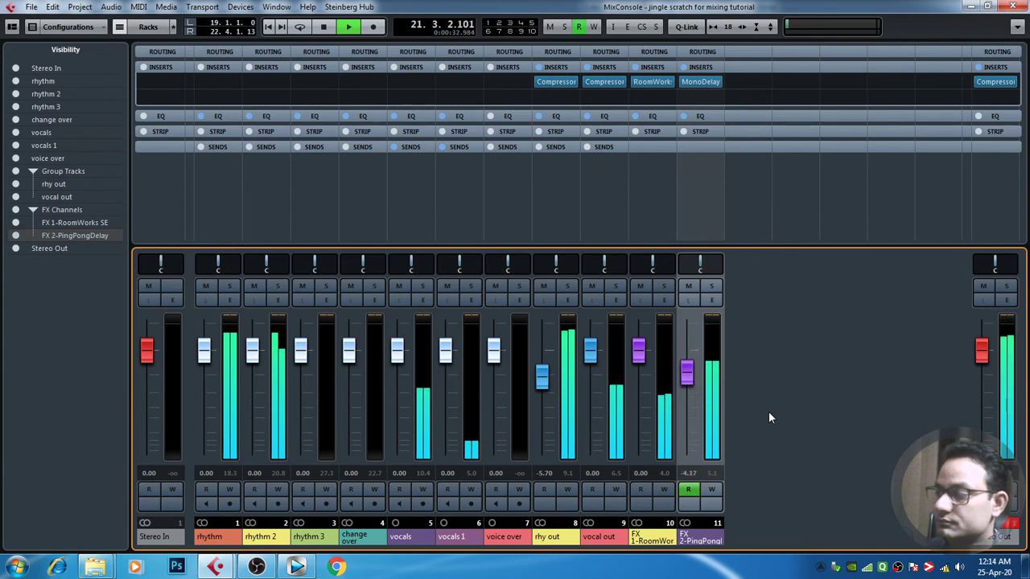
key(F3)
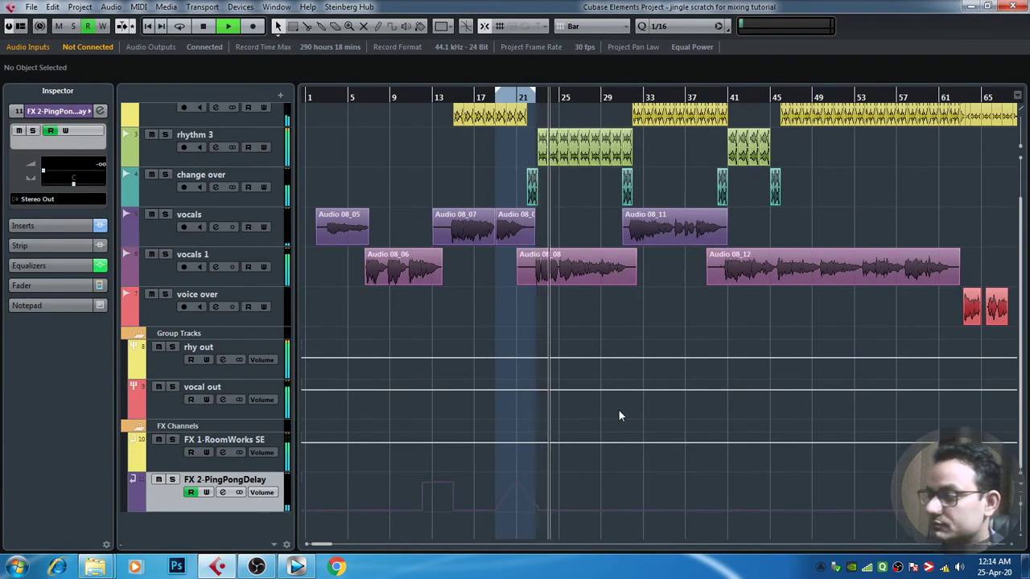
click(905, 96)
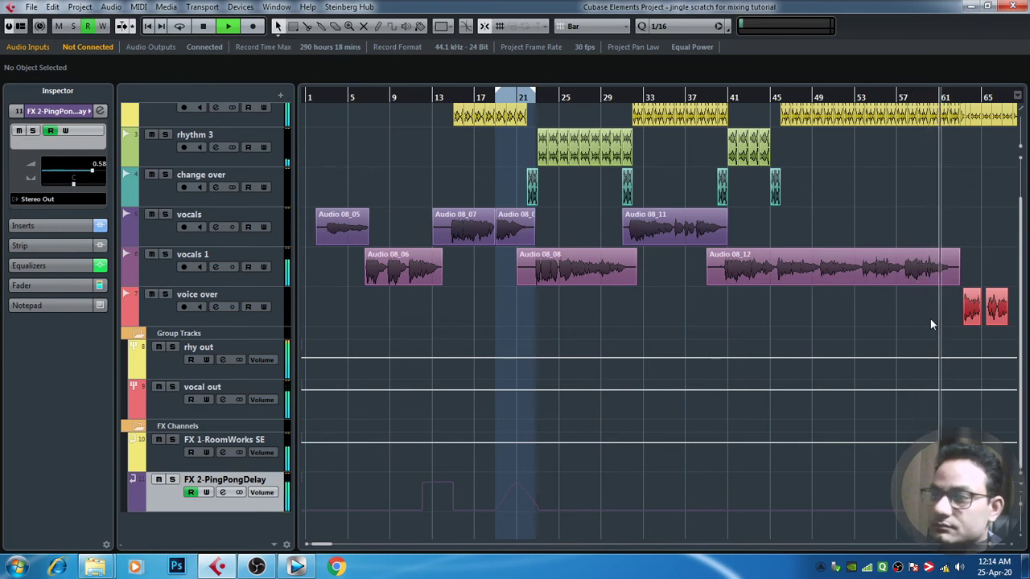
Shape the closing delay volume automation with -5.98 at bar 60, 0.58 near the middle of bar 62, and -∞ at bar 64.
key(g)
key(h)
key(h)
key(h)
key(h)
key(h)
key(h)
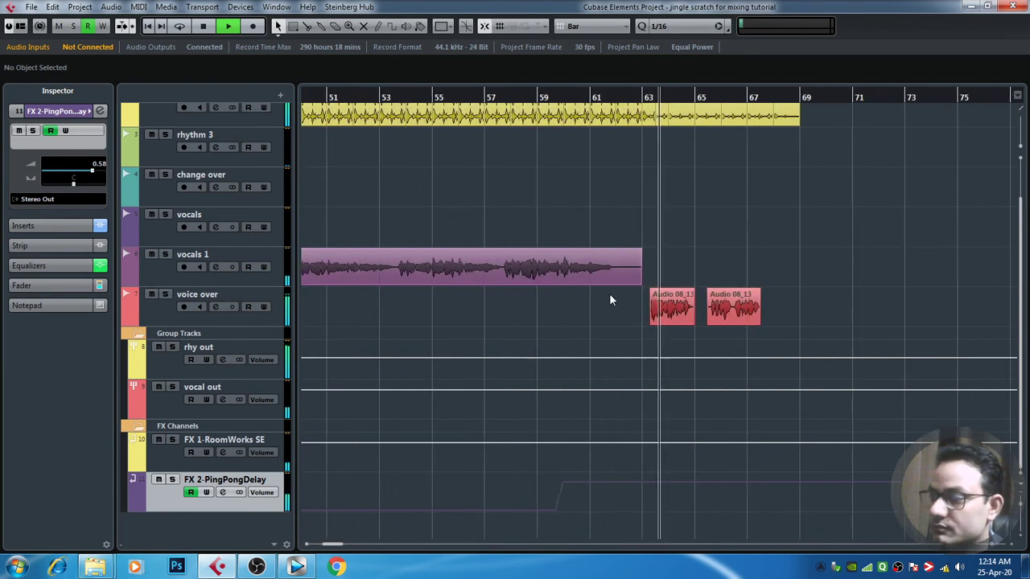
key(h)
key(space)
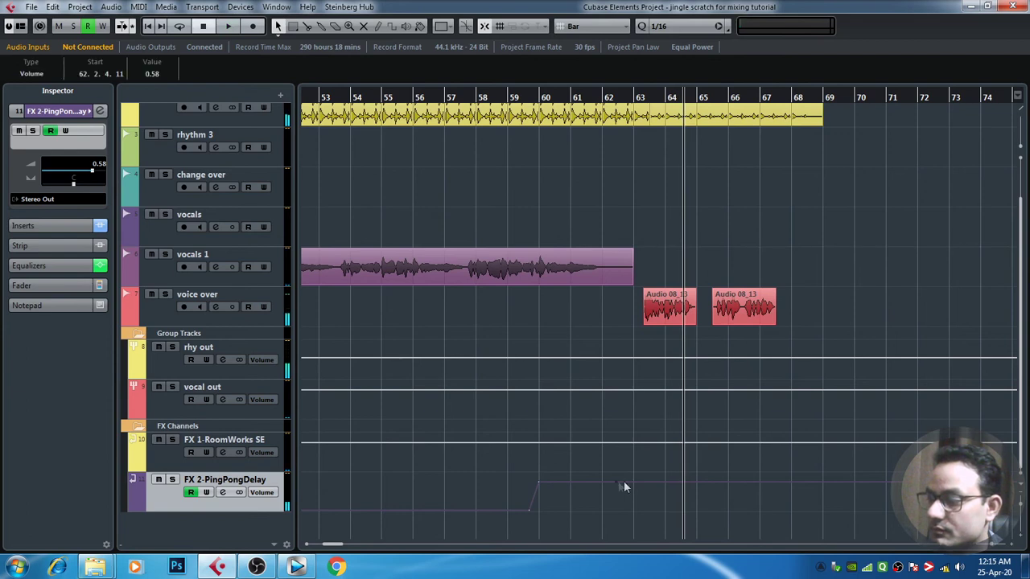
drag(663, 489, 664, 510)
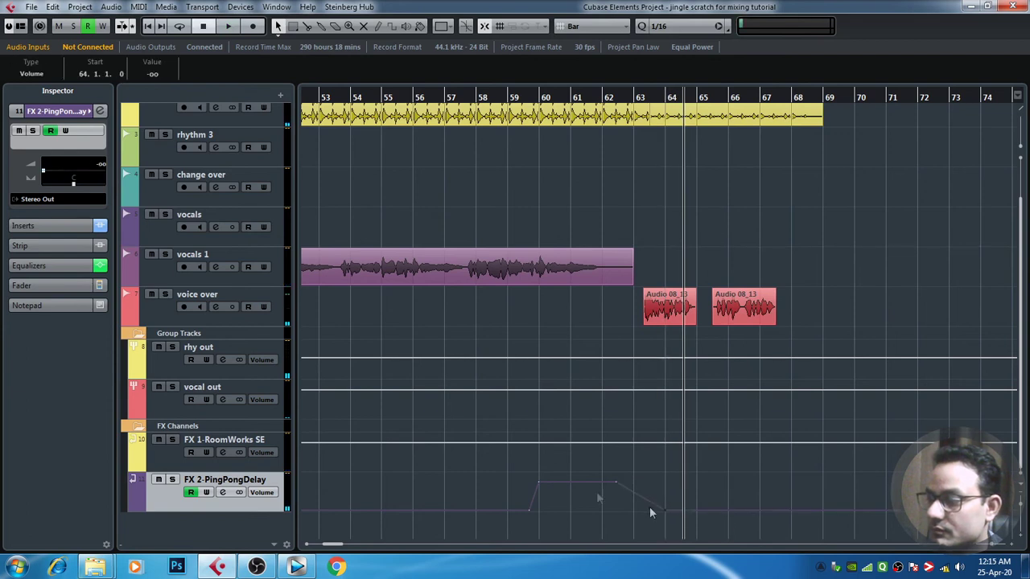
drag(541, 481, 543, 483)
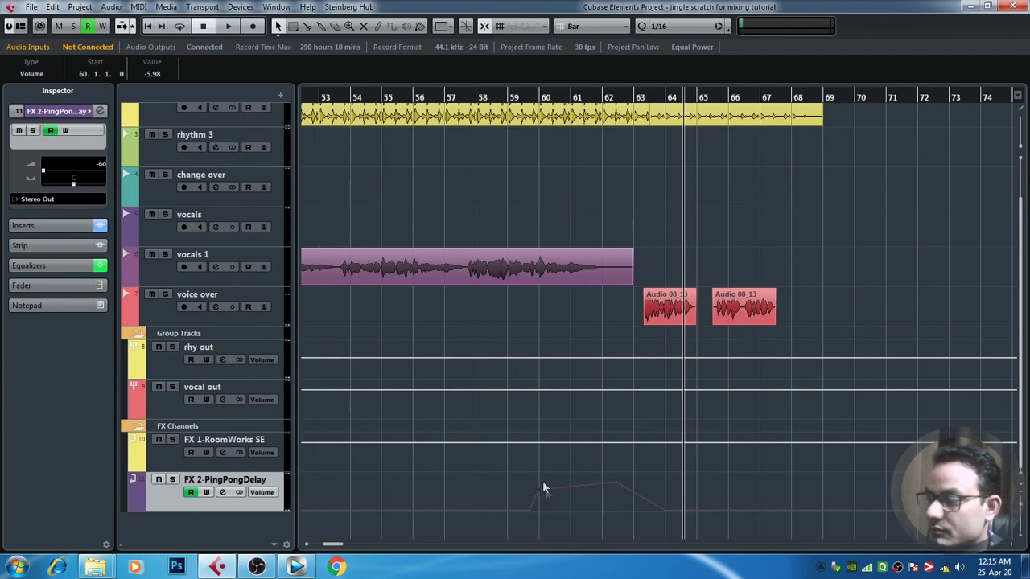
Set the MonoDelay feedback to 27.0 and play the ending from about bar 58.
click(225, 493)
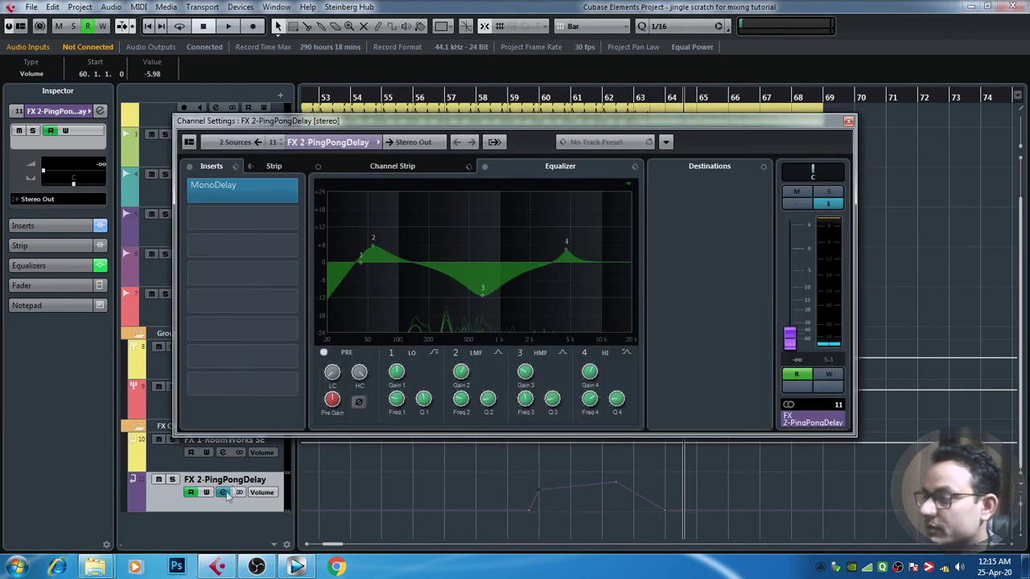
click(235, 187)
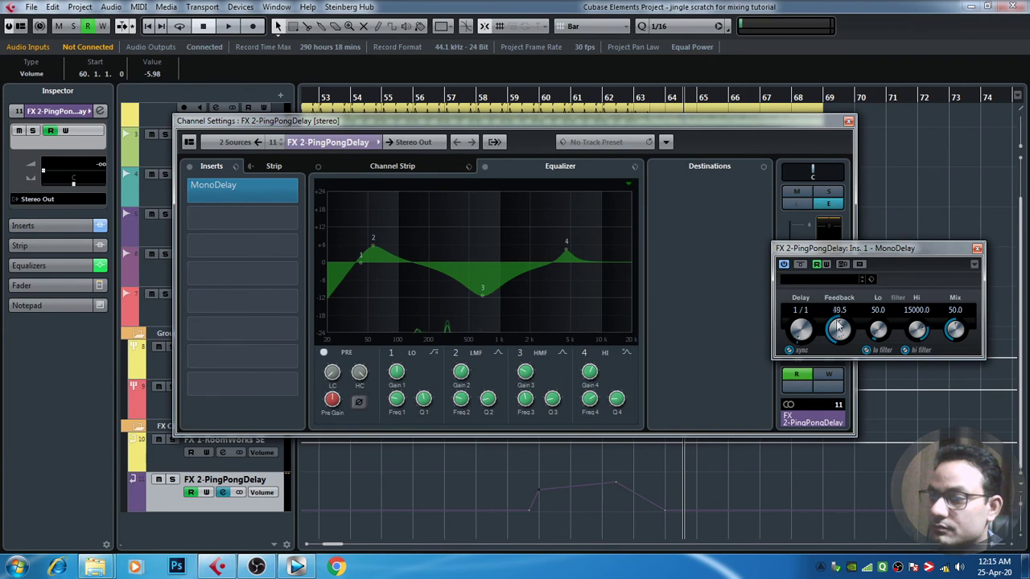
click(848, 121)
drag(555, 96, 475, 96)
key(space)
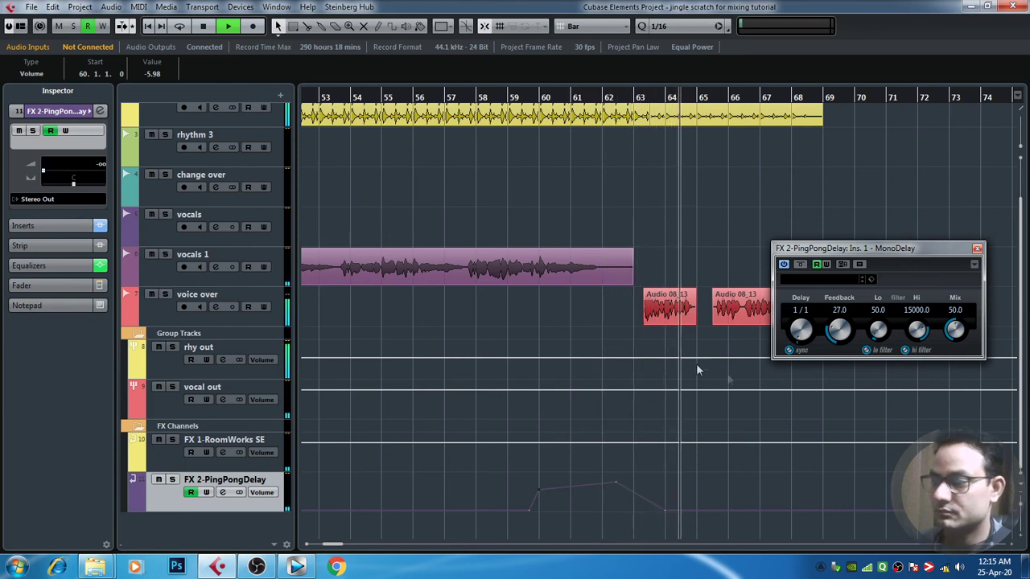
key(space)
Close the delay settings and examine the rhythm track's equalizer and sends in its channel settings.
click(564, 326)
key(g)
key(g)
key(g)
key(g)
key(g)
key(g)
key(g)
key(g)
key(g)
key(g)
key(g)
key(g)
key(g)
key(g)
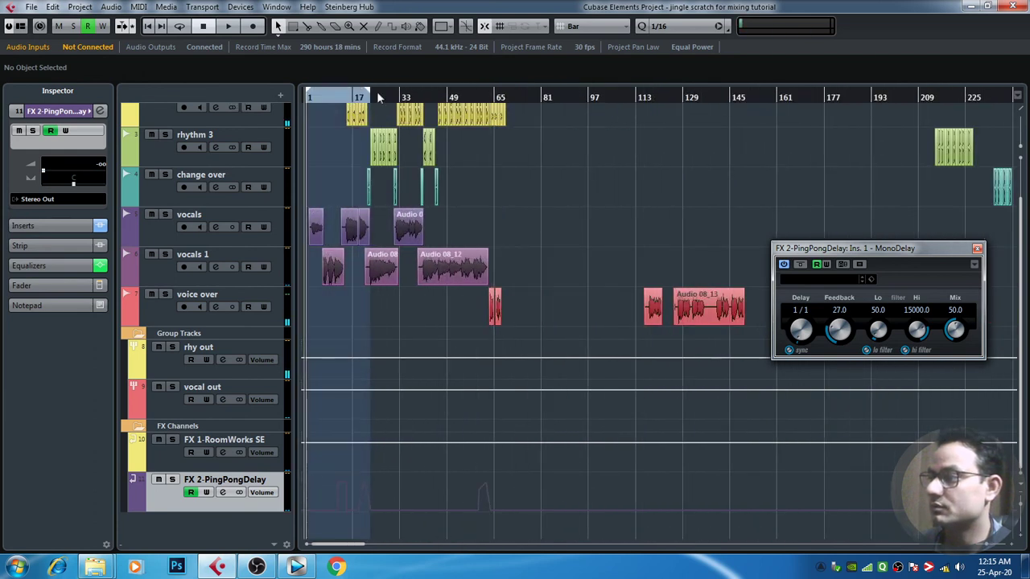
key(h)
key(h)
key(h)
key(h)
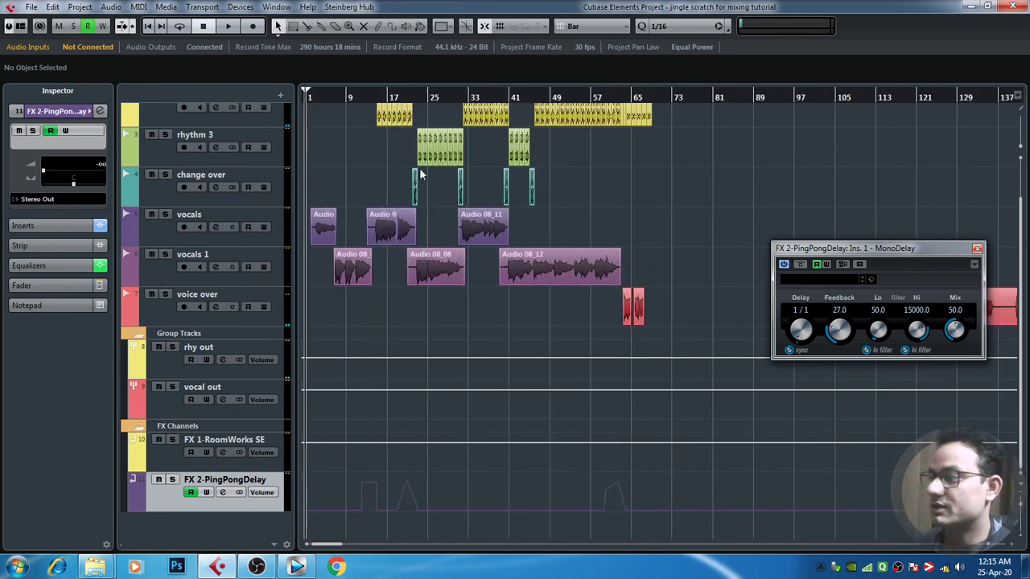
click(977, 249)
scroll(614, 278, up, 2)
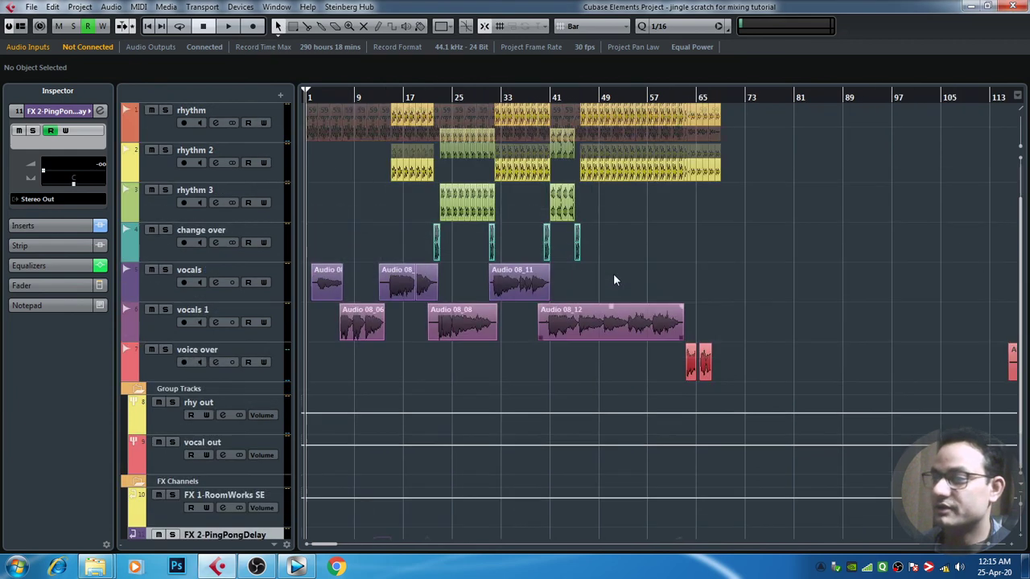
drag(734, 119, 394, 202)
click(329, 184)
click(214, 123)
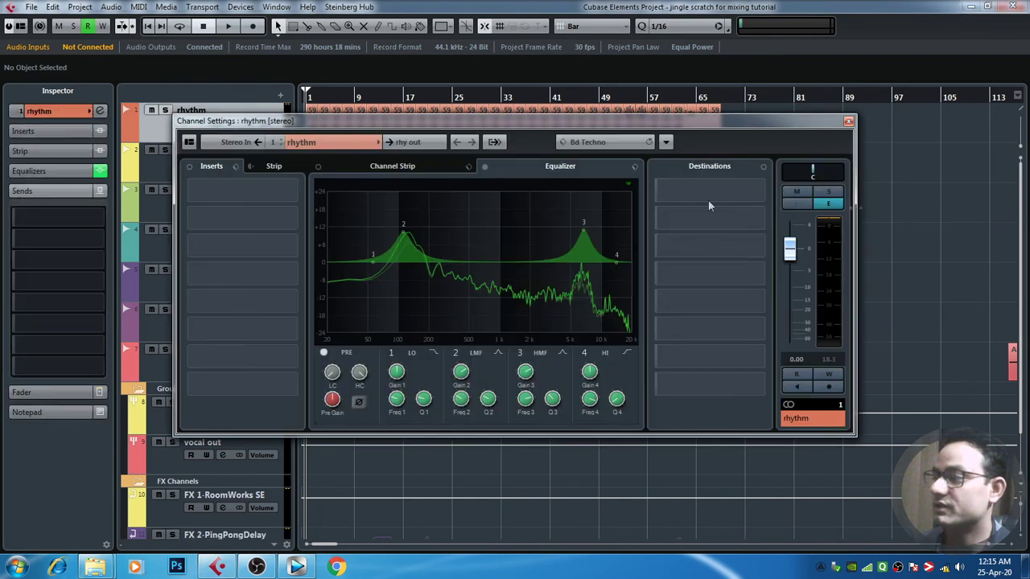
click(848, 123)
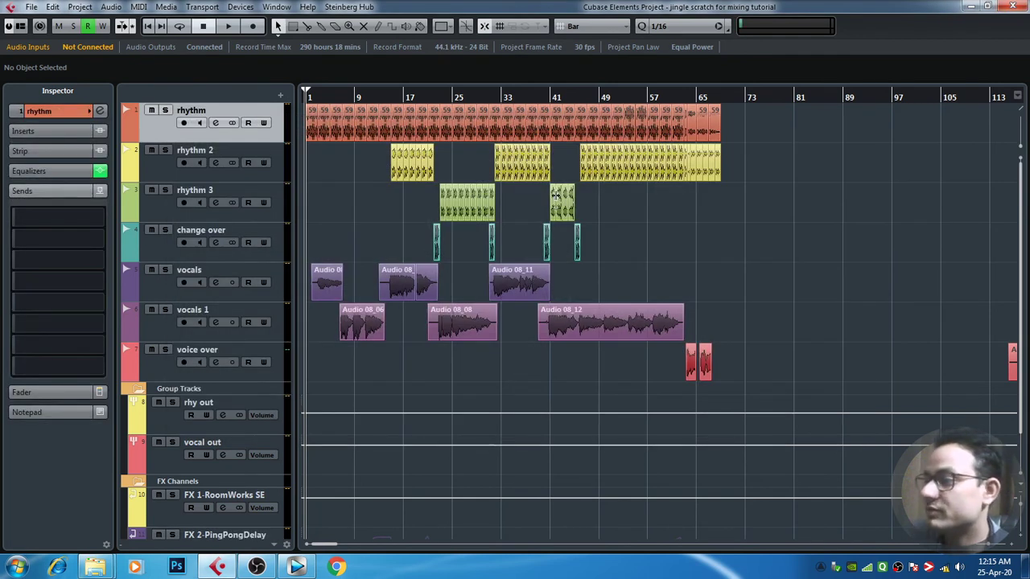
Examine the vocals track's sends to FX 1-RoomWorks SE and FX 2-PingPongDelay in its channel settings.
click(383, 97)
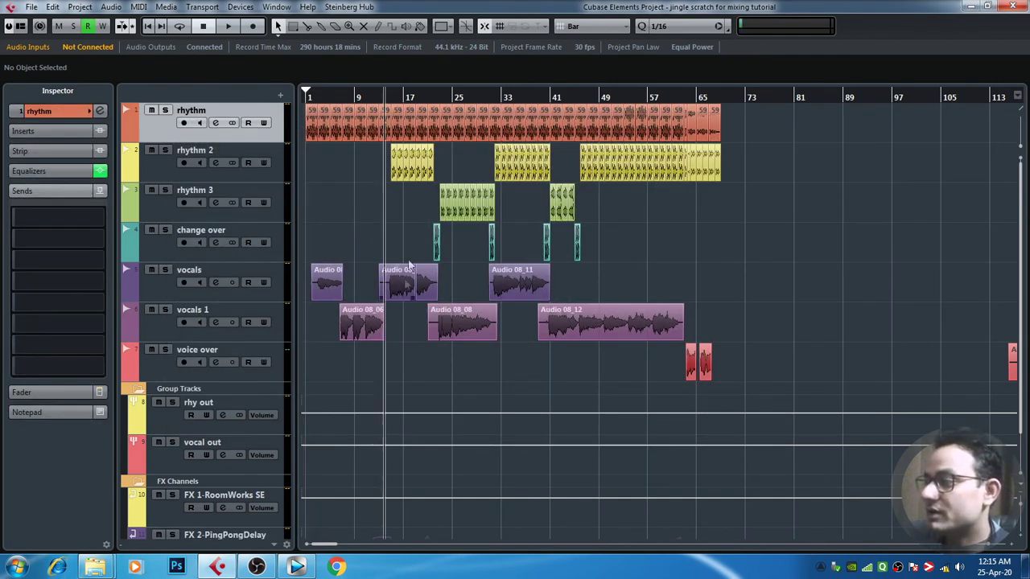
click(387, 285)
click(215, 284)
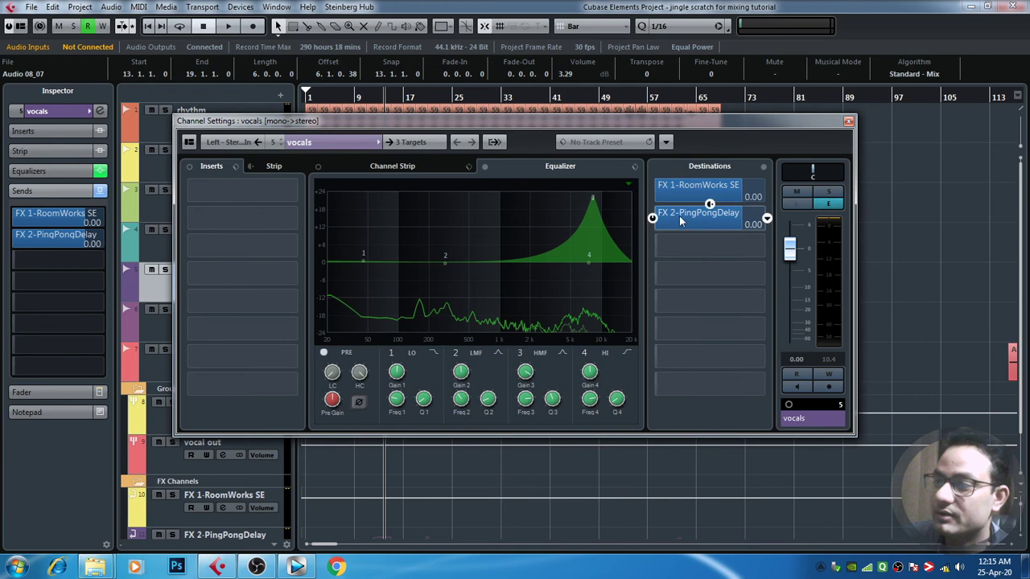
click(847, 122)
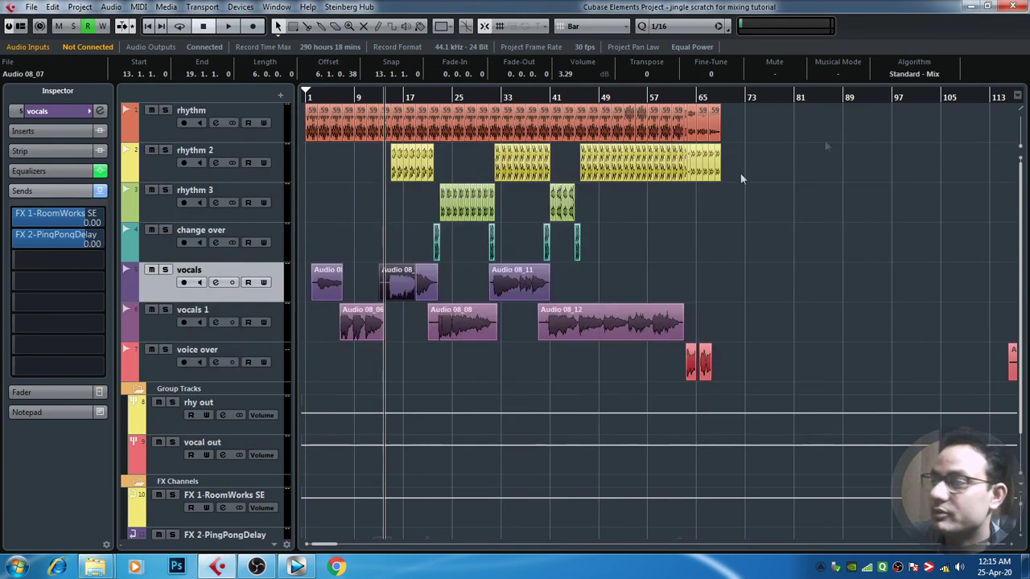
Play the mix from about bar 6 with both FX channels muted, and unmute FX 1-RoomWorks SE during playback.
drag(359, 97, 343, 105)
drag(309, 210, 317, 203)
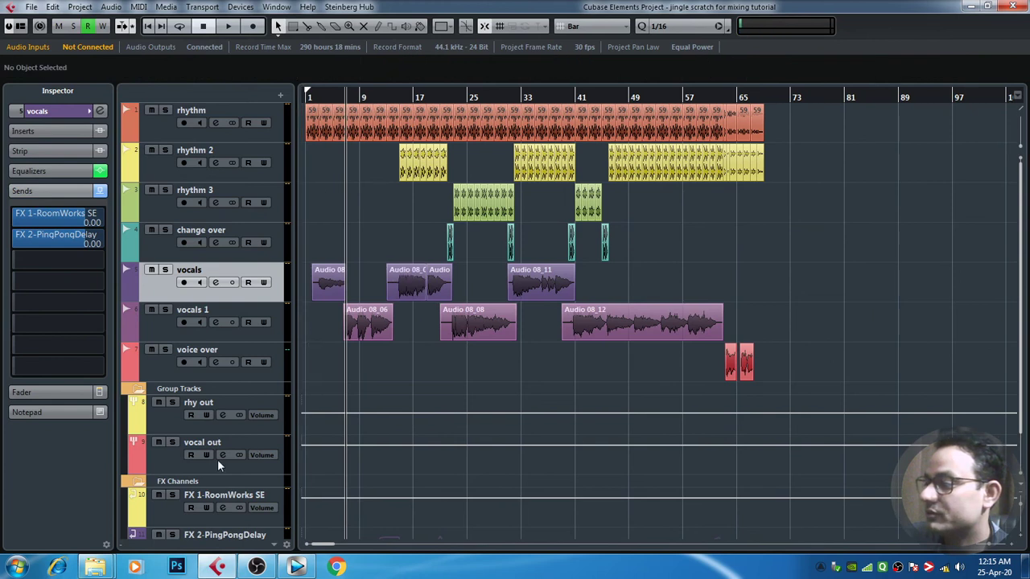
click(1023, 521)
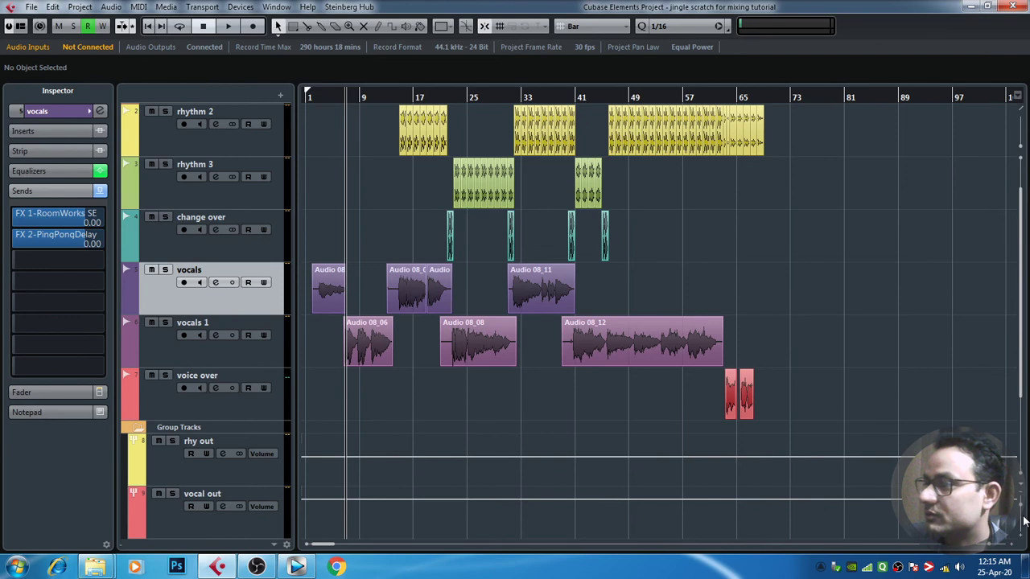
click(1024, 521)
click(1023, 521)
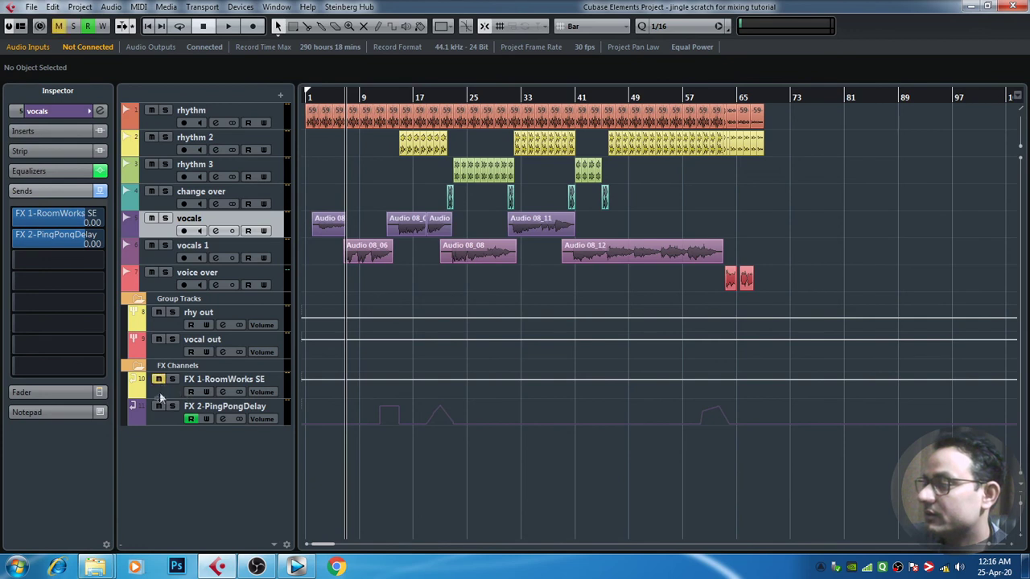
click(338, 98)
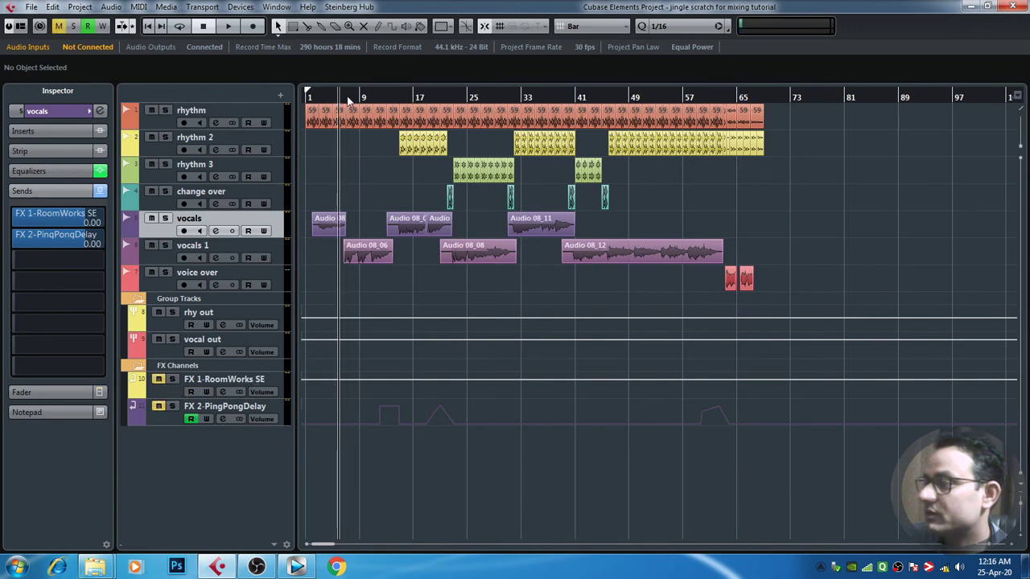
key(space)
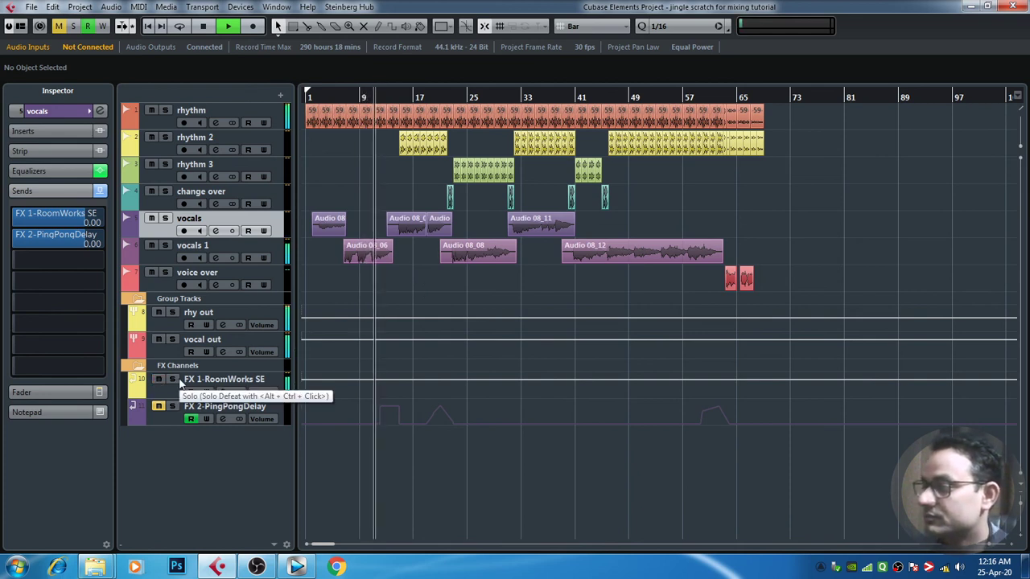
Load the "chruch my setting" preset in RoomWorks SE on the FX 1 channel and close its settings windows.
click(172, 391)
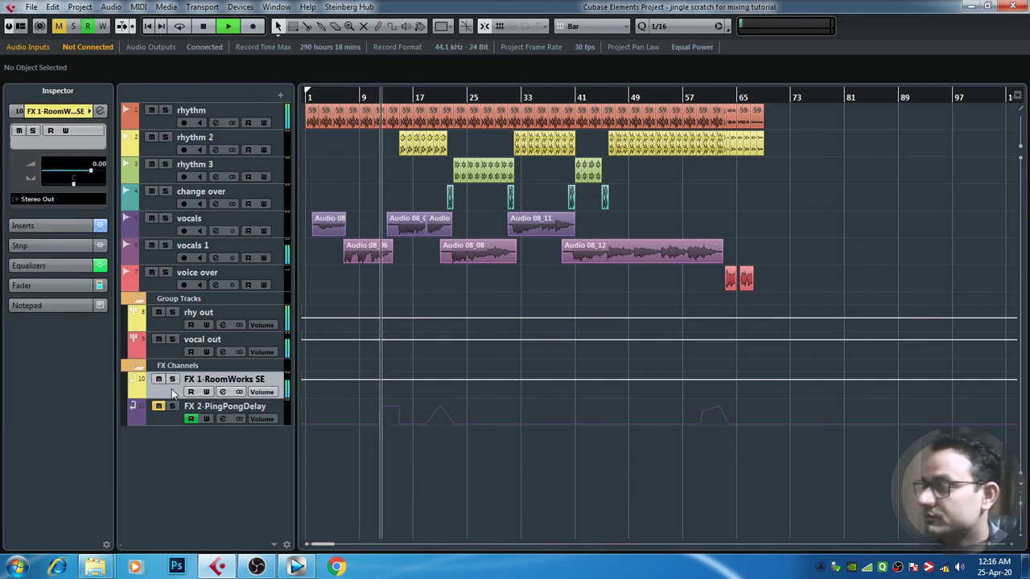
click(222, 392)
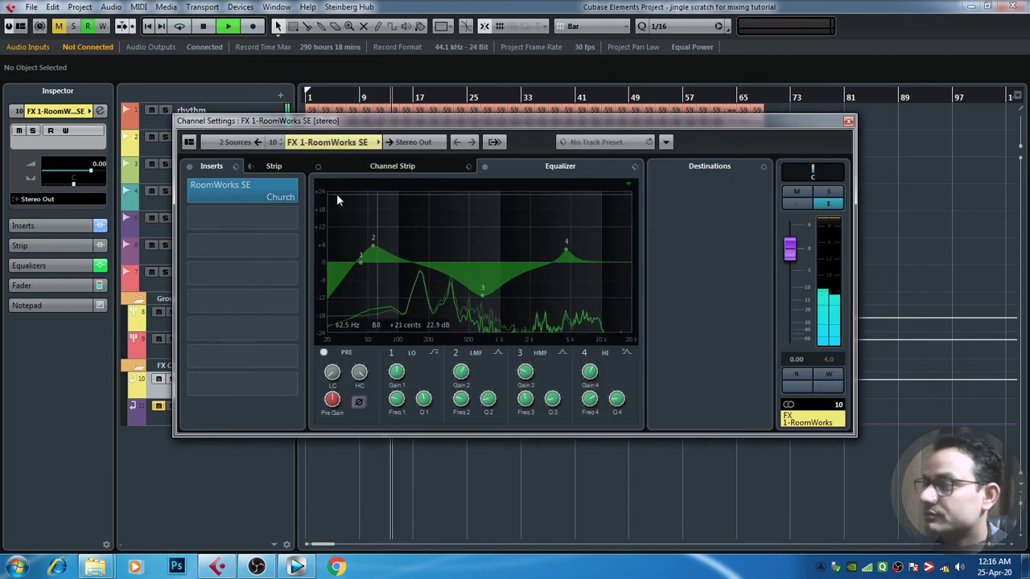
click(225, 186)
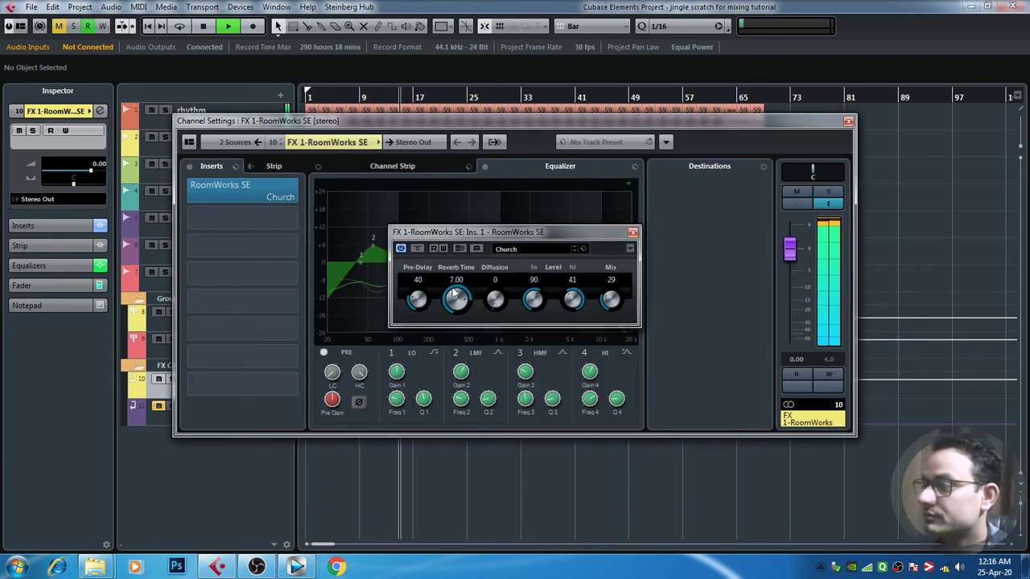
click(547, 250)
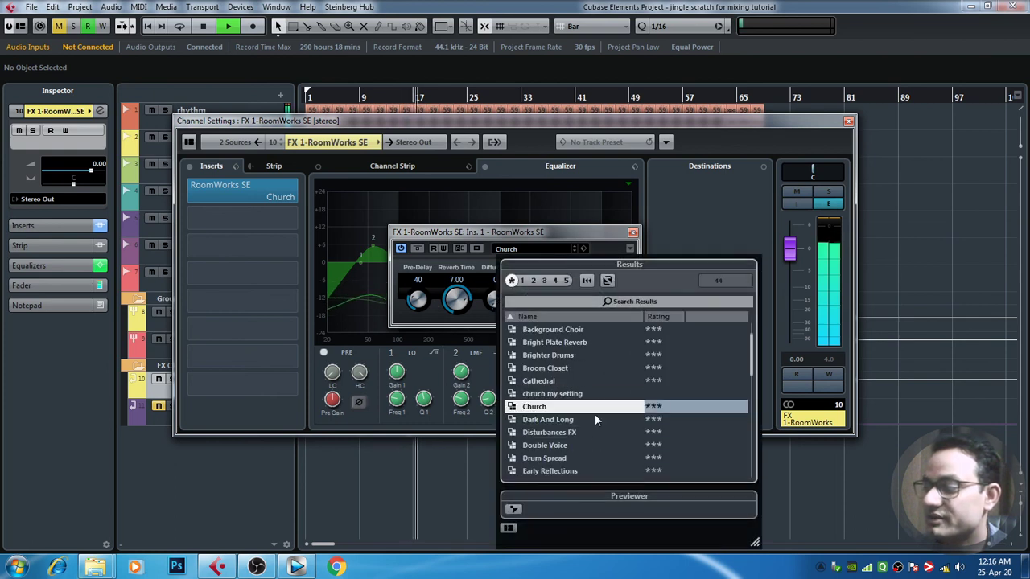
click(573, 394)
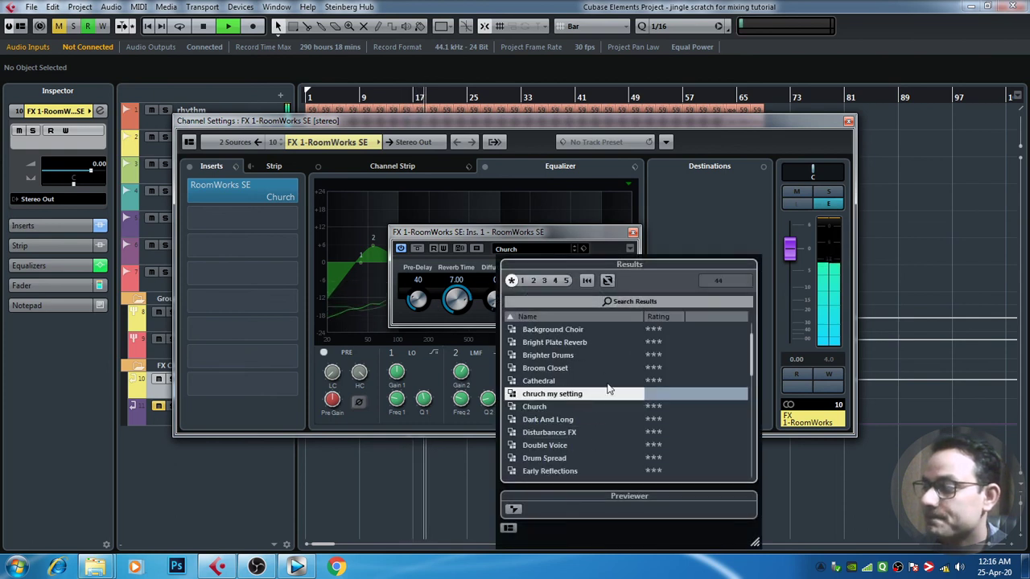
click(634, 232)
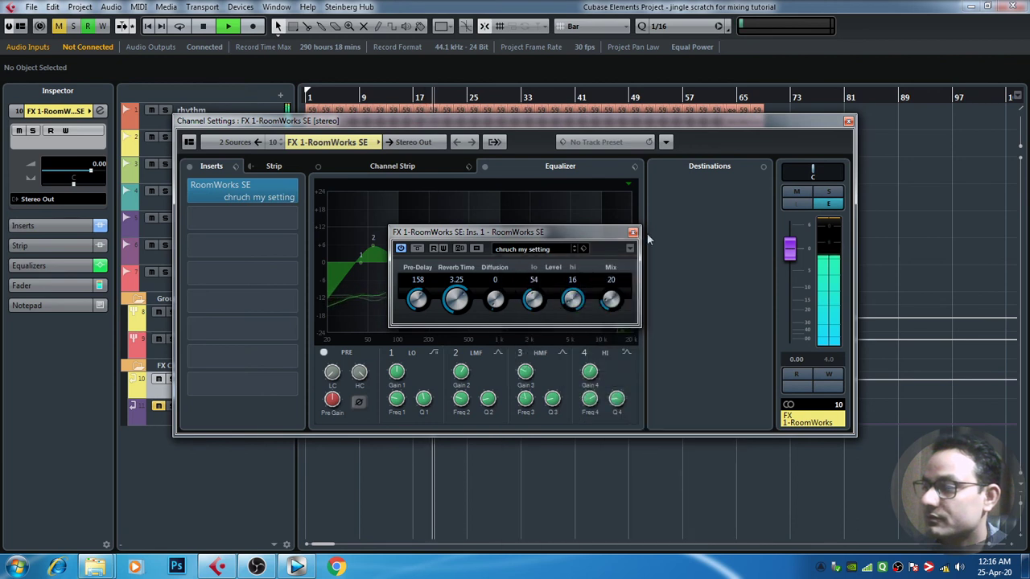
click(633, 232)
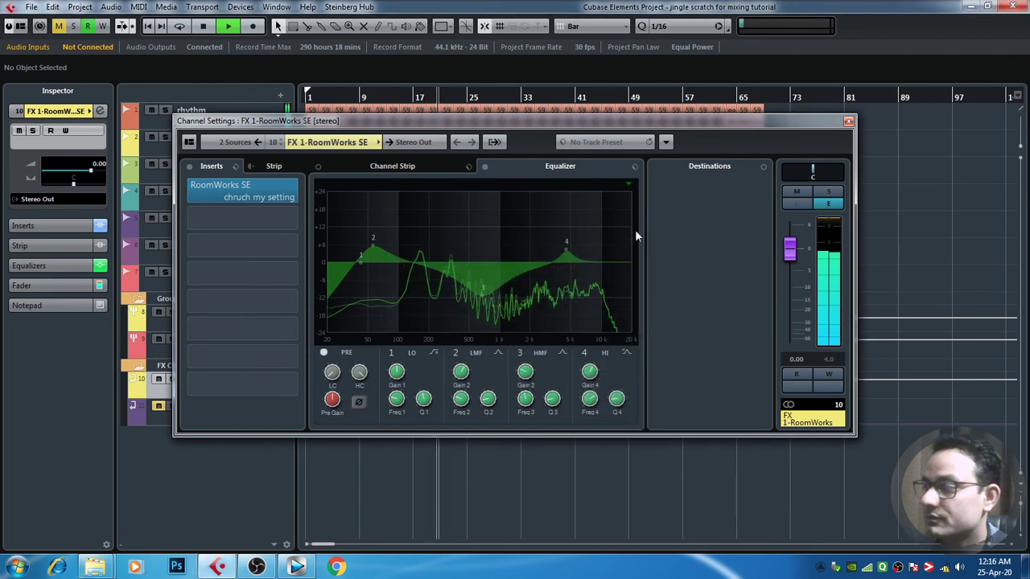
click(848, 120)
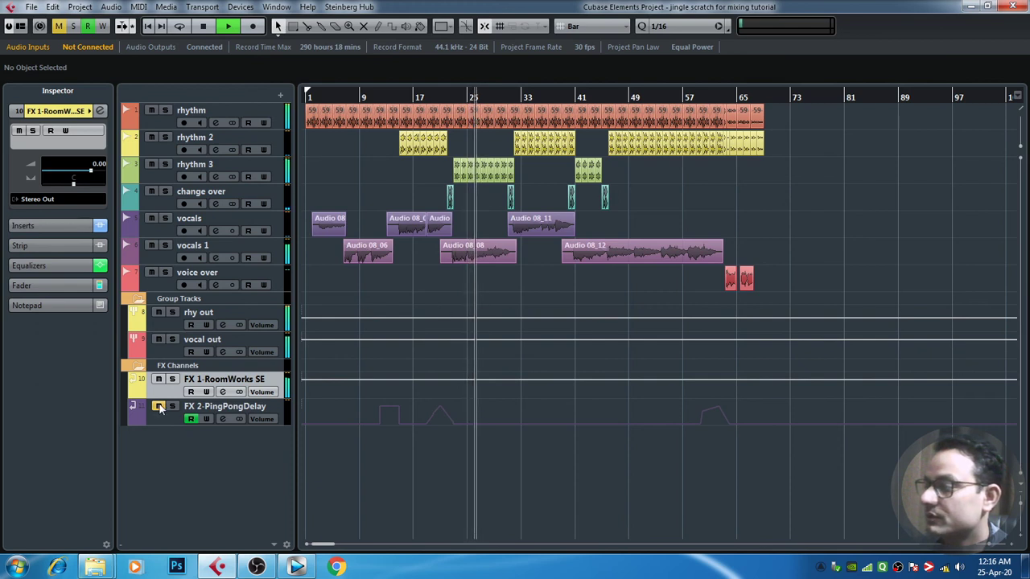
Unmute FX 2-PingPongDelay, play the mix from about bar 7 and follow the delay's automated fader in the mixer.
click(346, 97)
click(168, 419)
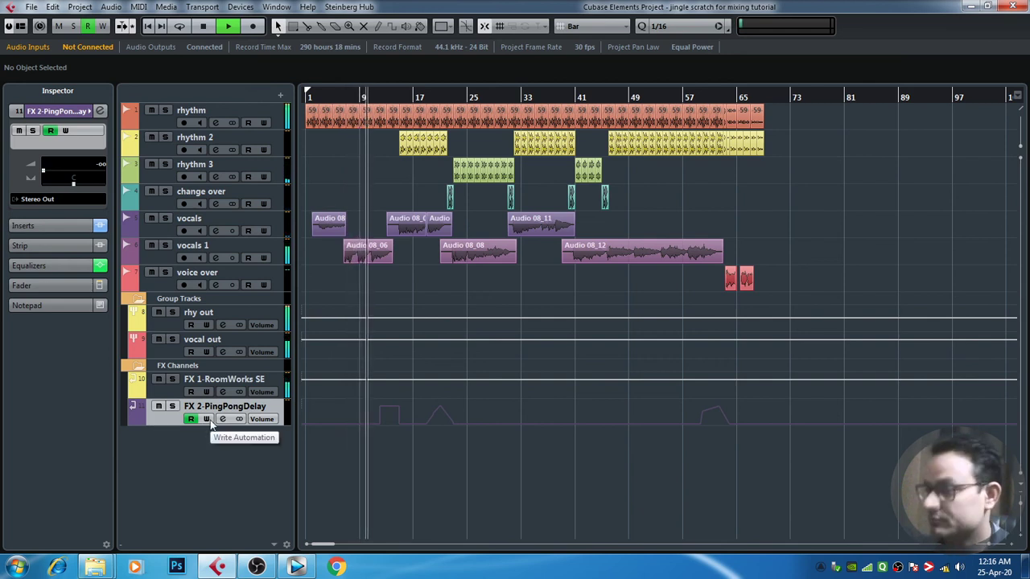
key(F3)
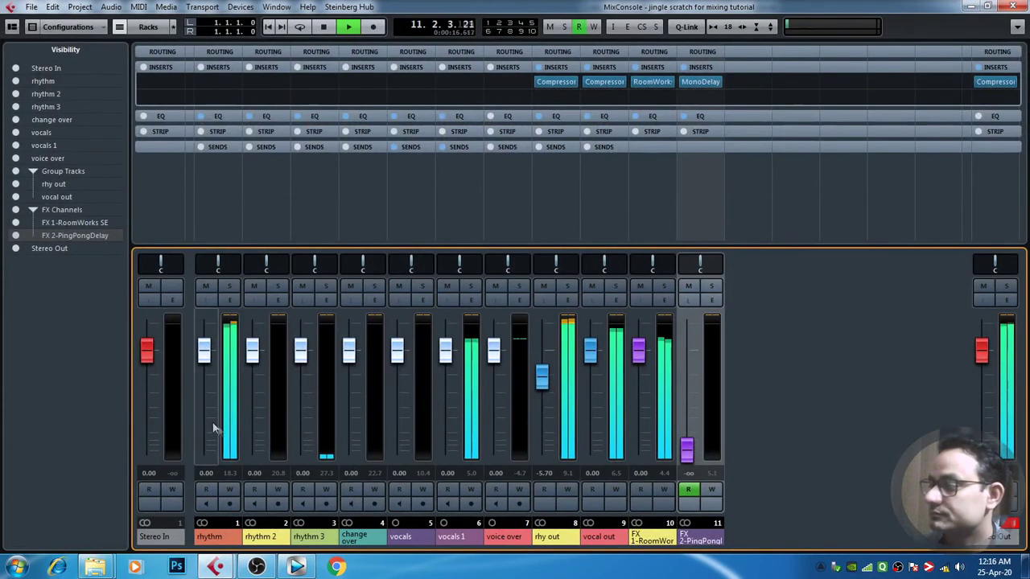
drag(686, 448, 687, 348)
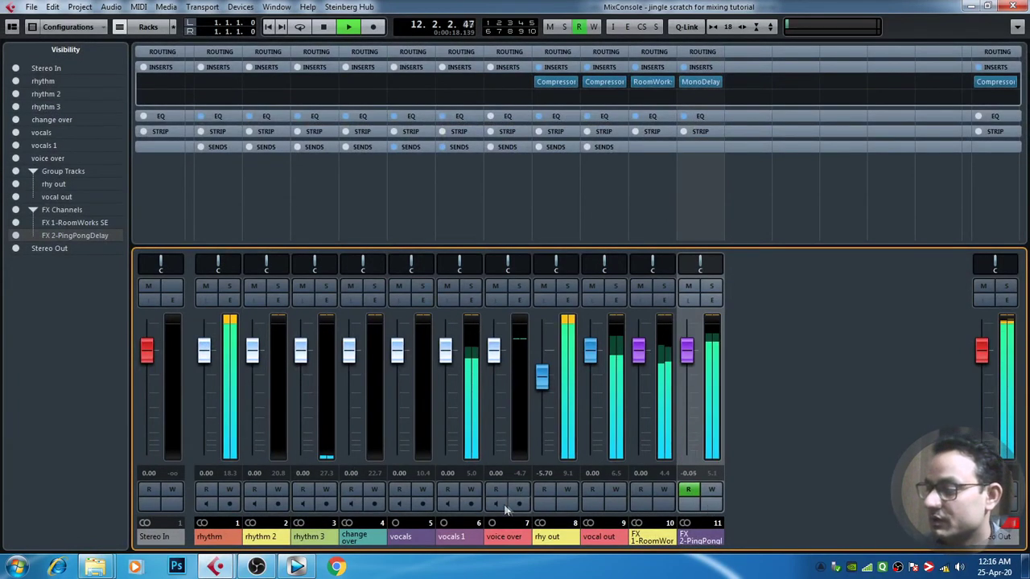
Examine the rhy out, vocal out, FX 1-RoomWorks SE and FX 2-PingPongDelay channels in the mixer during playback.
click(547, 537)
click(616, 544)
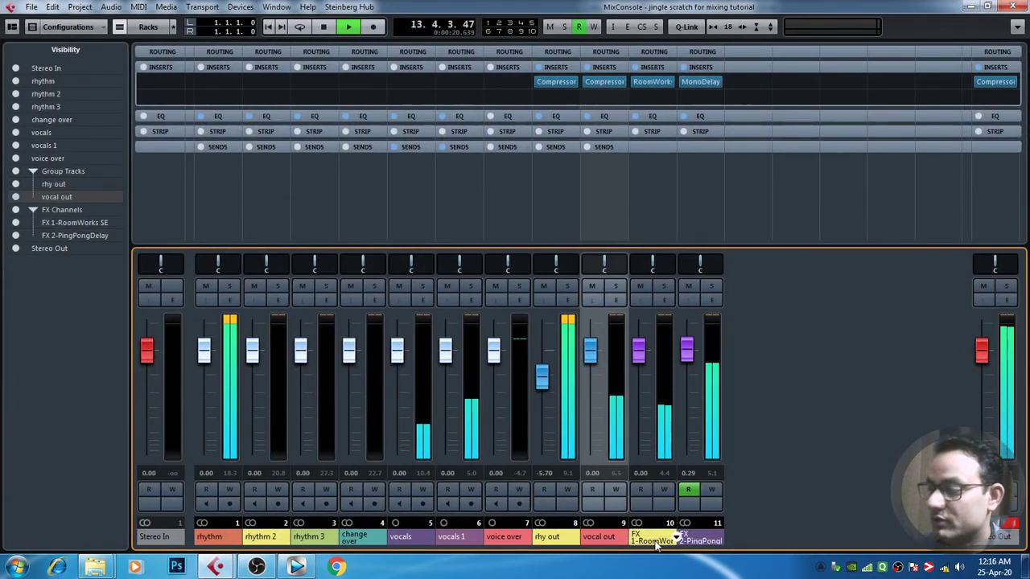
click(653, 541)
click(701, 542)
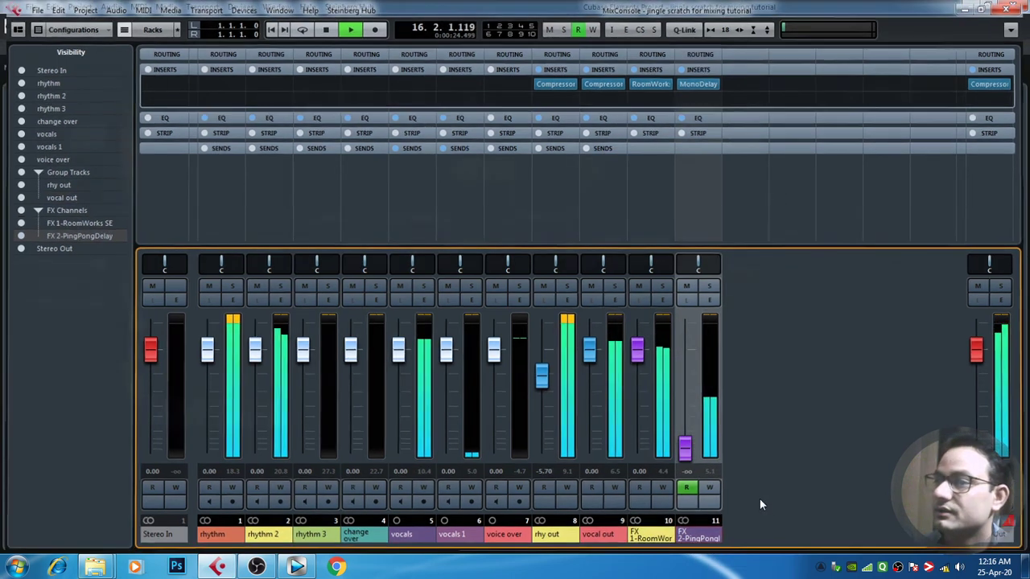
key(F3)
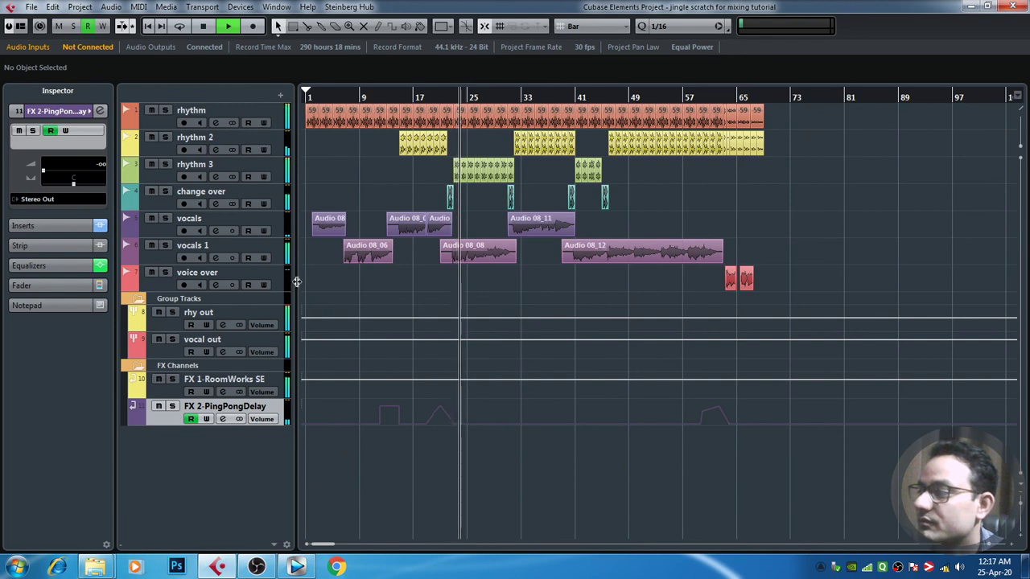
click(278, 255)
click(240, 352)
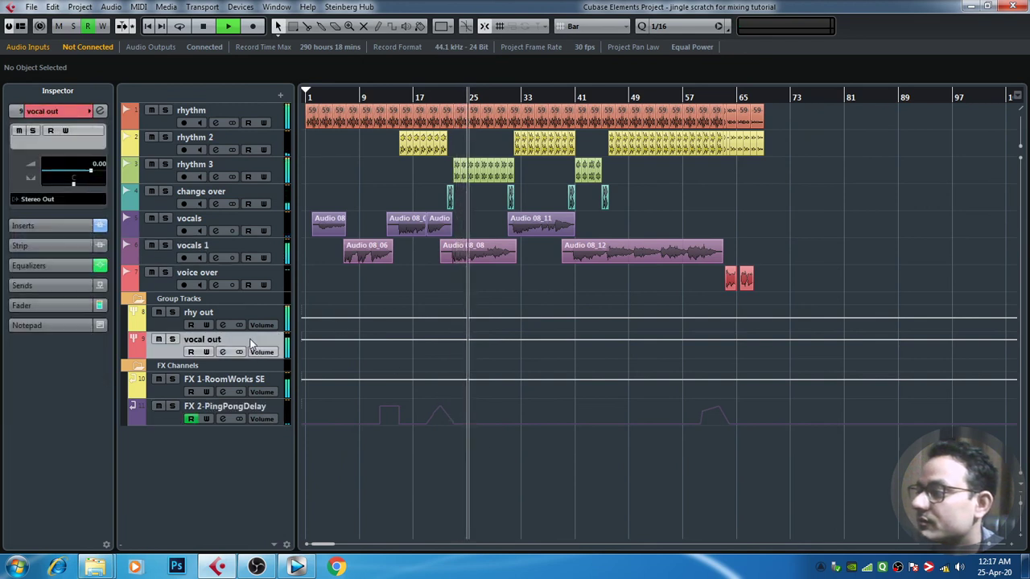
right_click(277, 357)
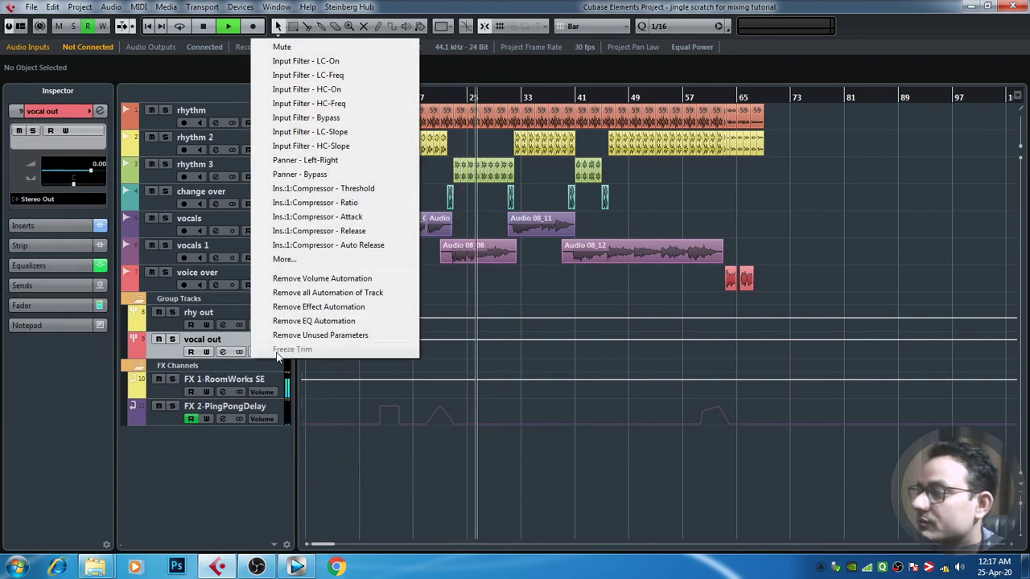
click(382, 458)
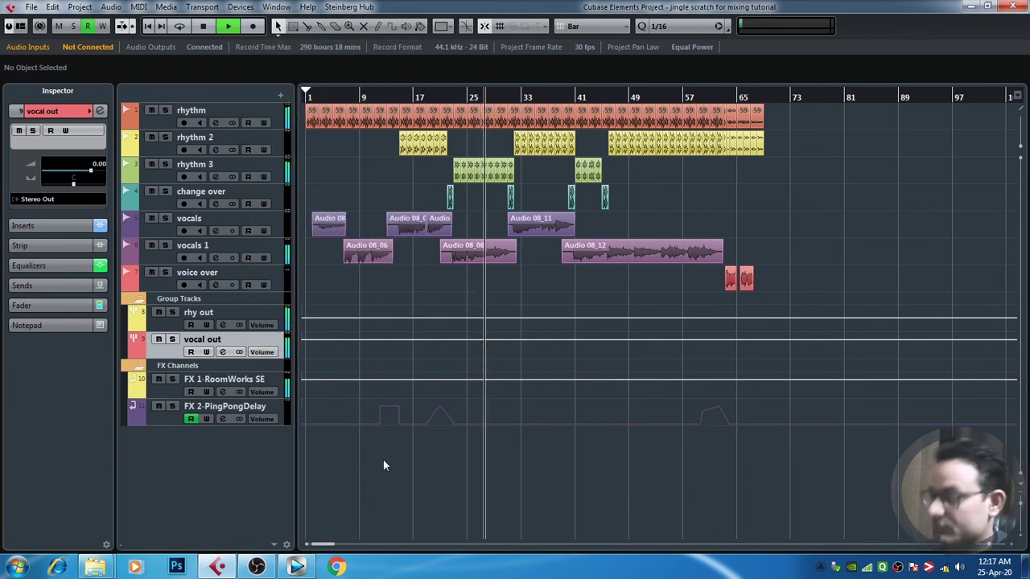
Set the rhy out fader to -4.10 and the vocal out fader to -1.96 in the mixer during playback.
key(F3)
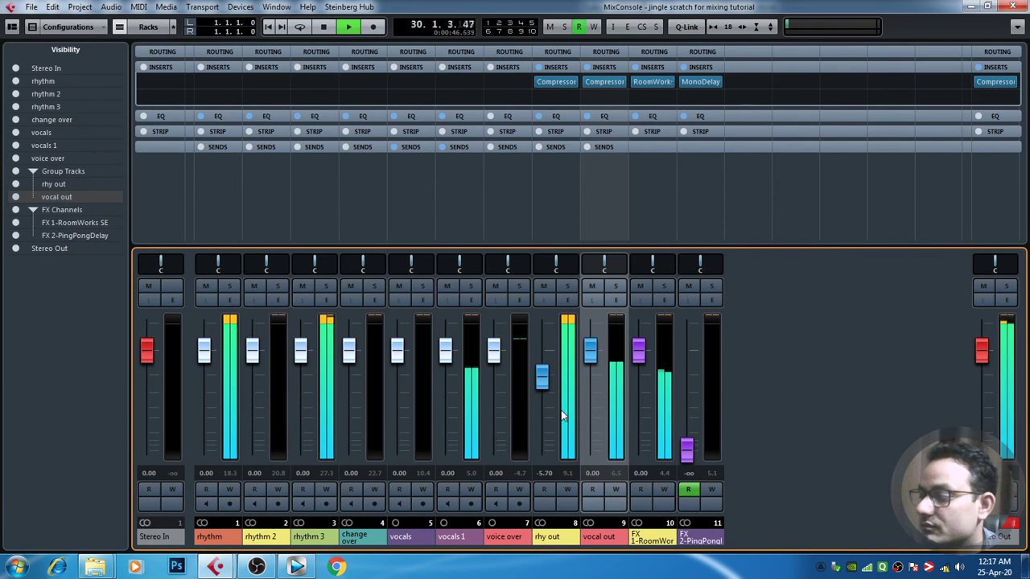
drag(546, 385, 588, 367)
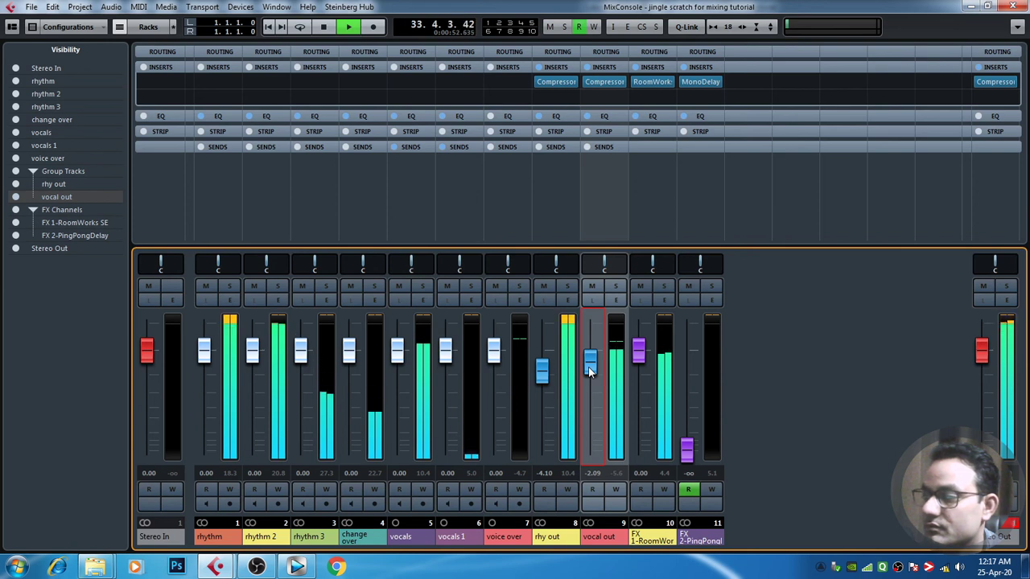
drag(591, 367, 590, 366)
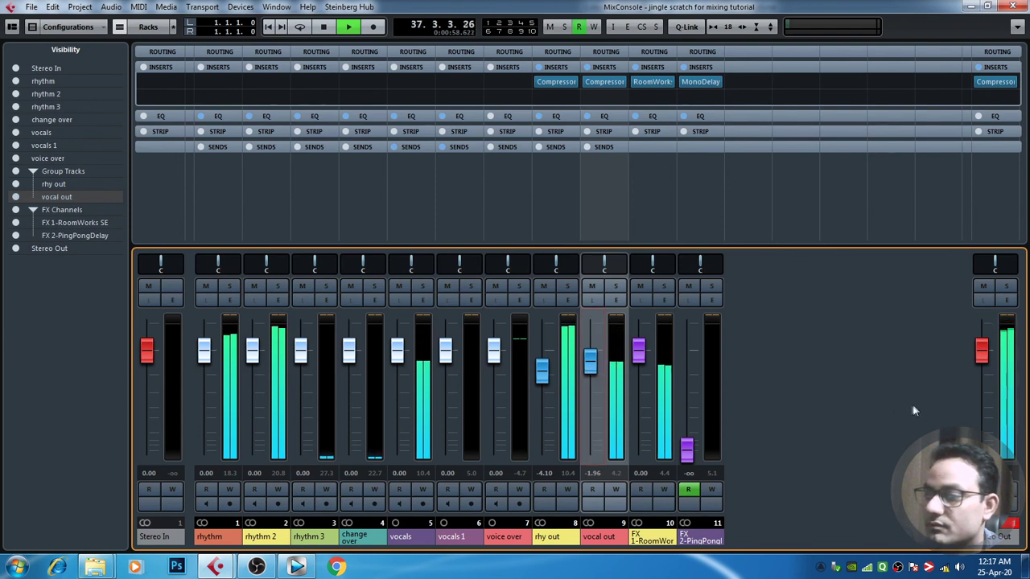
Examine the Stereo Out channel's settings during playback, and stop playback back in the project window.
click(1006, 300)
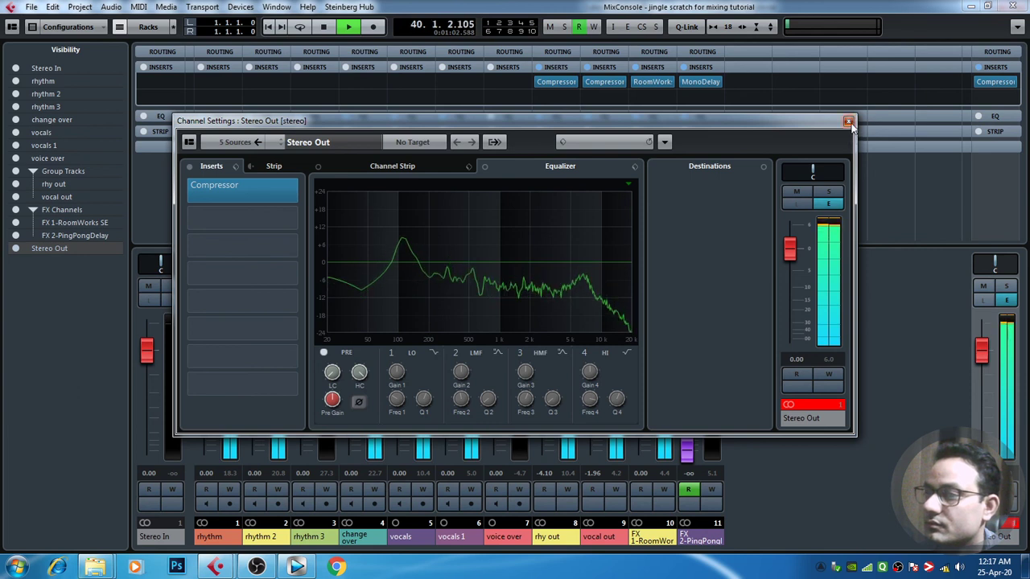
click(777, 200)
key(F3)
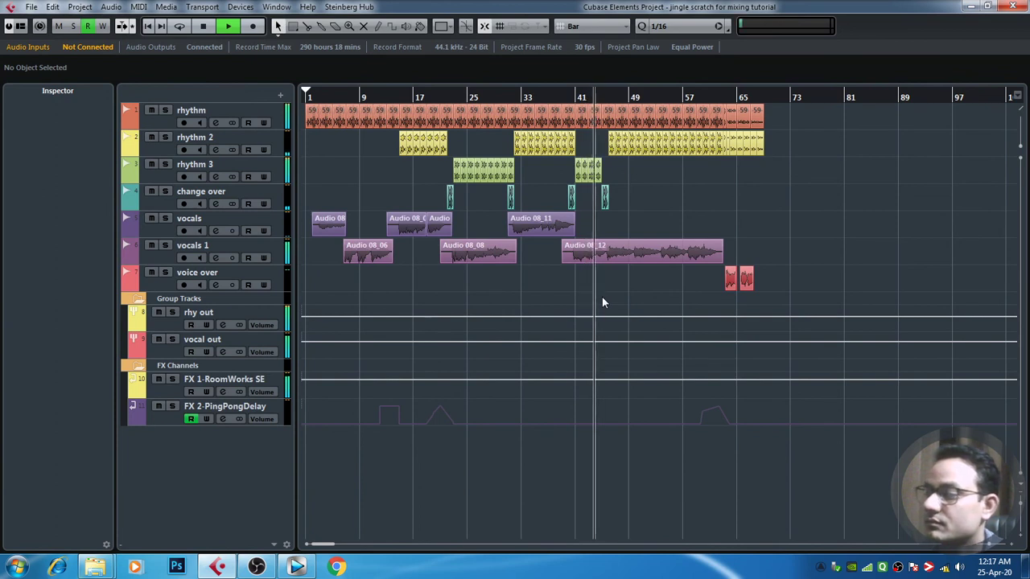
key(space)
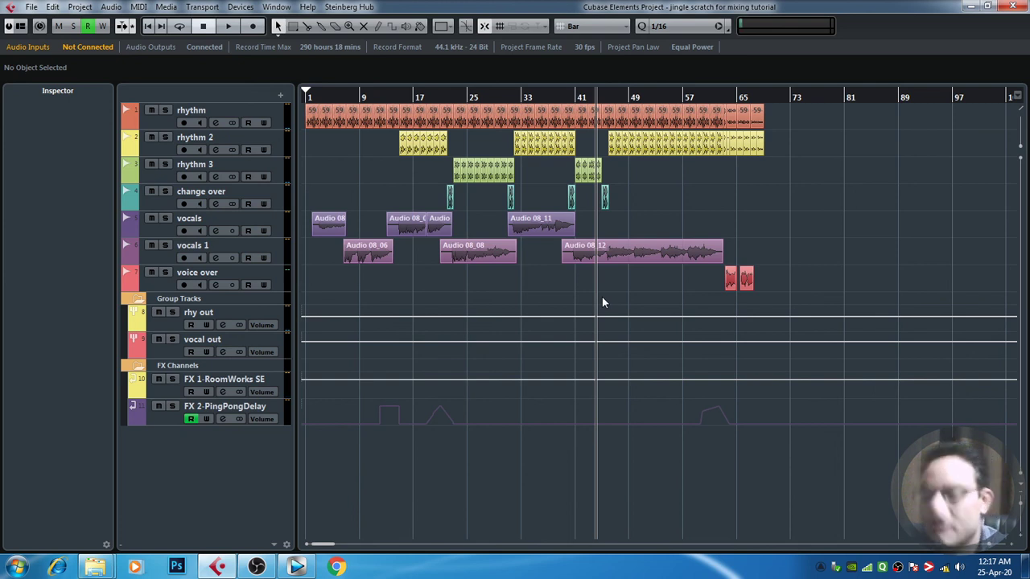
Examine the output routing of the rhythm, rhythm 2, rhythm 3 and change over tracks and of the rhy out group.
drag(787, 121, 369, 195)
click(276, 114)
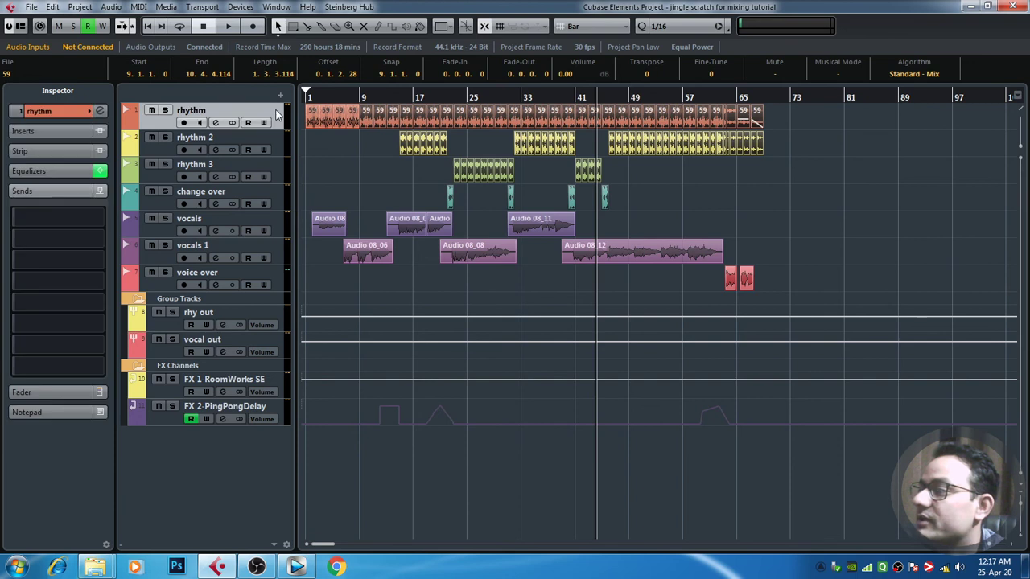
click(62, 112)
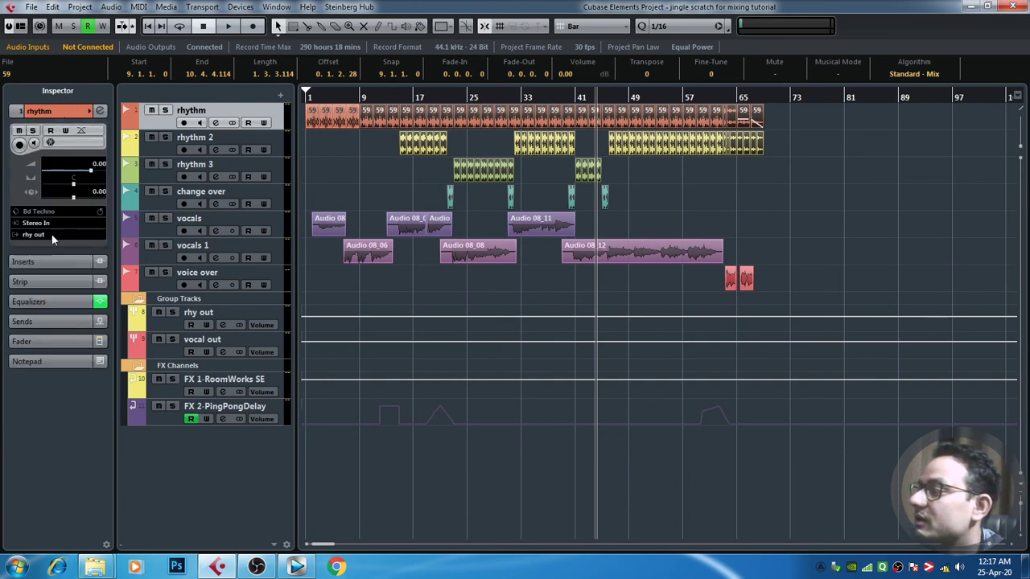
click(125, 218)
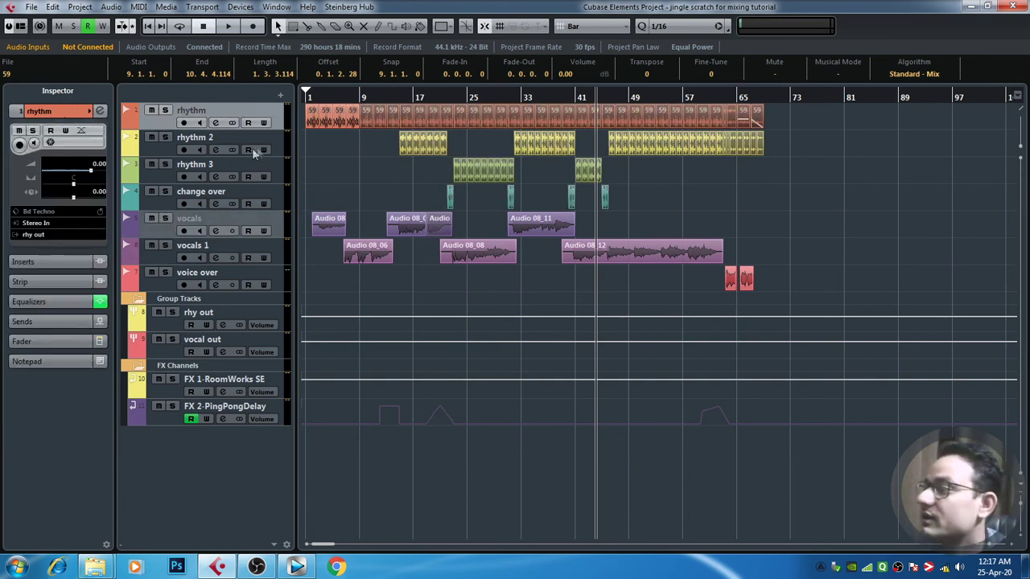
click(278, 145)
click(36, 235)
click(81, 338)
click(234, 166)
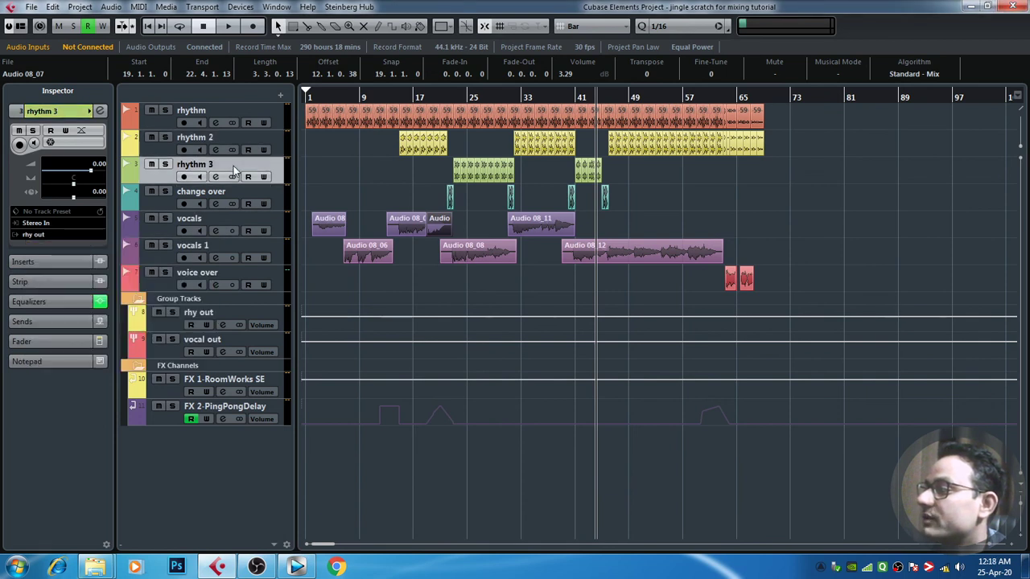
click(263, 191)
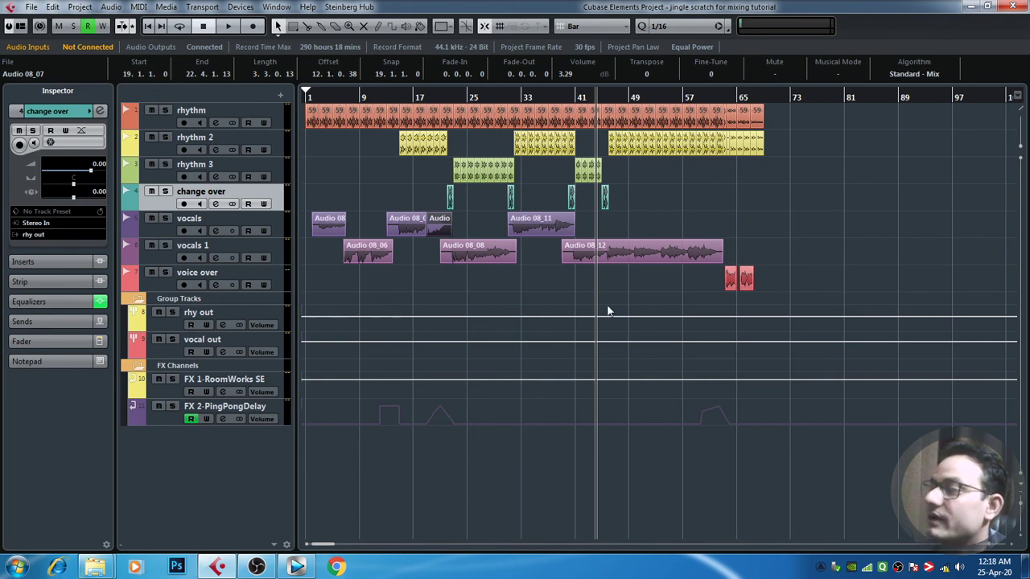
click(247, 315)
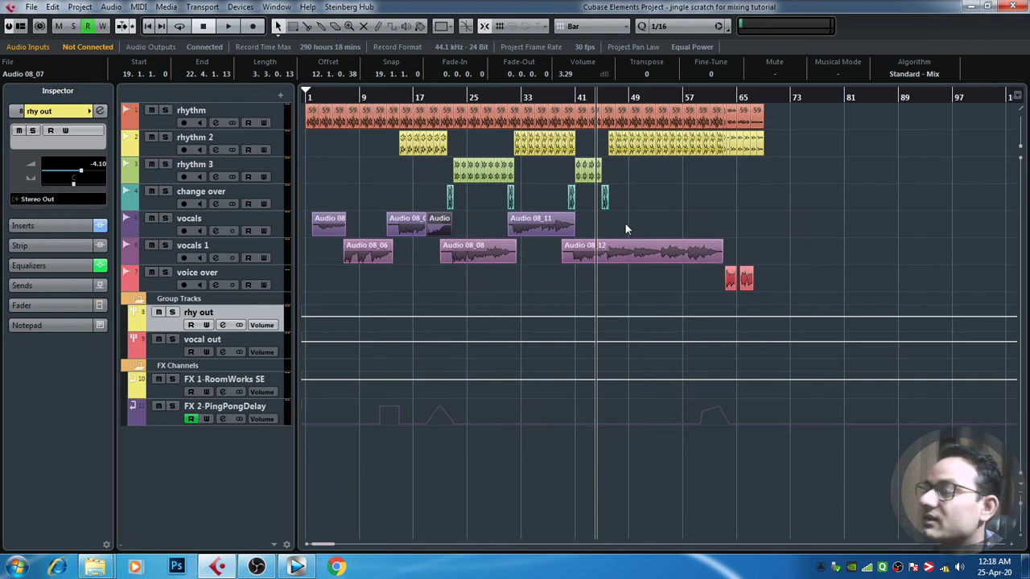
Examine the output routing of the vocals and vocals 1 tracks and of the vocal out group.
click(276, 222)
click(274, 249)
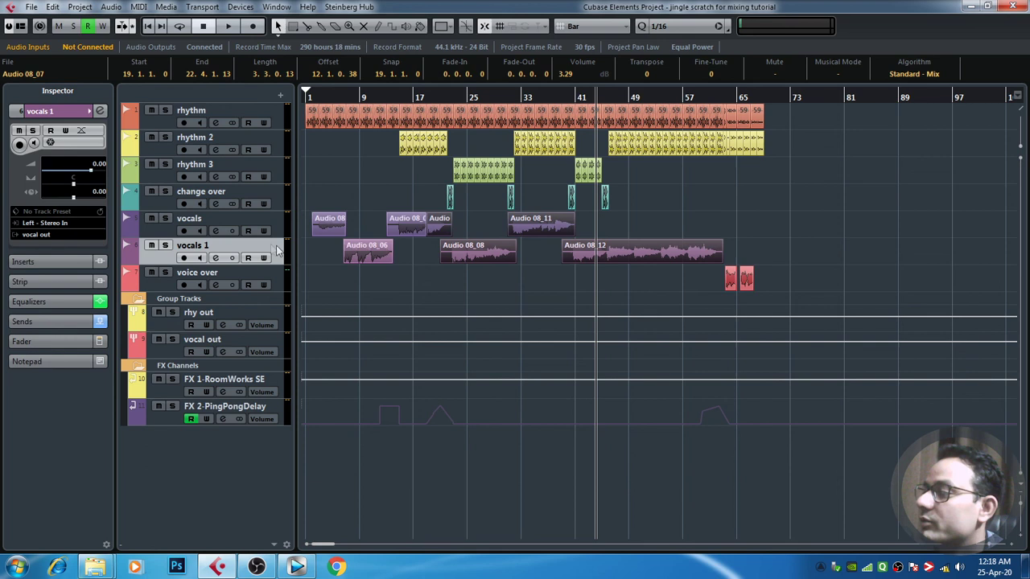
click(242, 337)
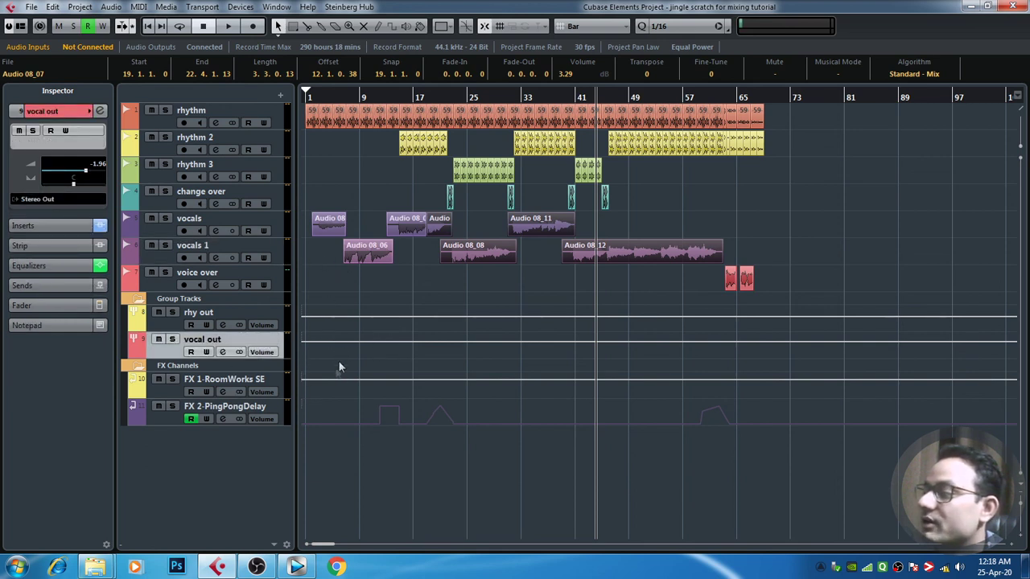
Mute and unmute FX 2-PingPongDelay, and examine the vocals track's sends to both FX channels.
click(152, 391)
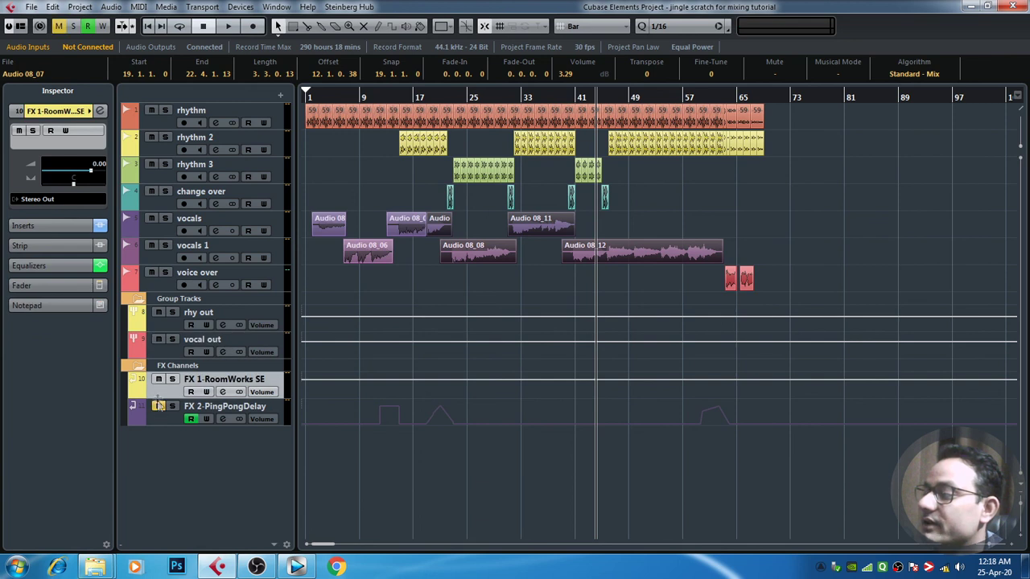
click(162, 413)
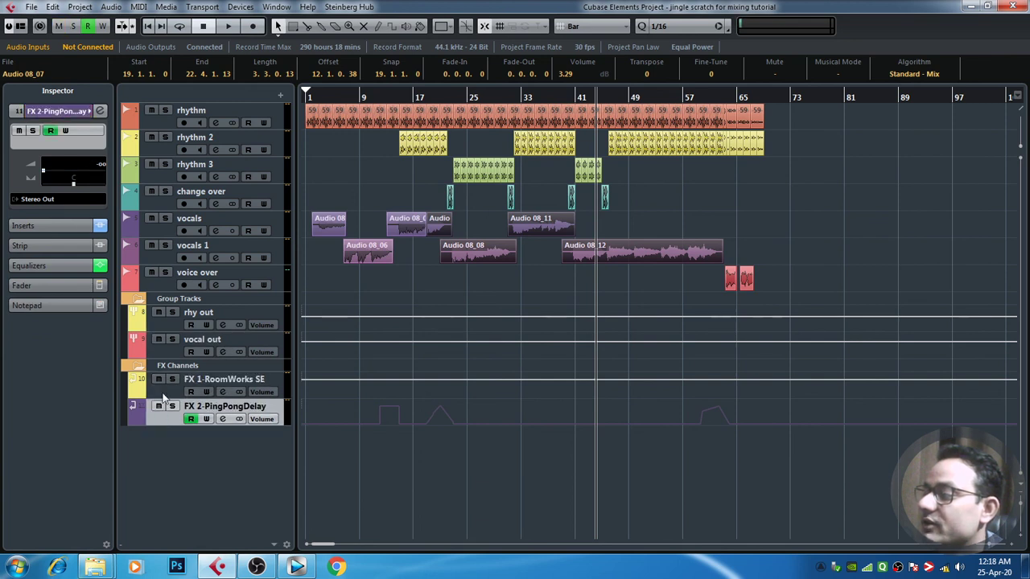
click(162, 398)
click(275, 224)
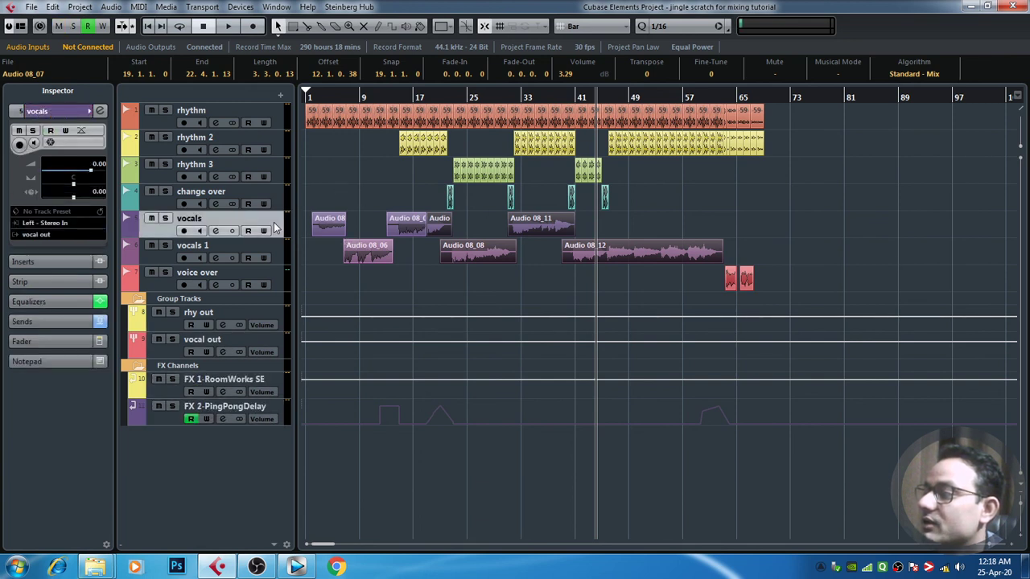
click(67, 319)
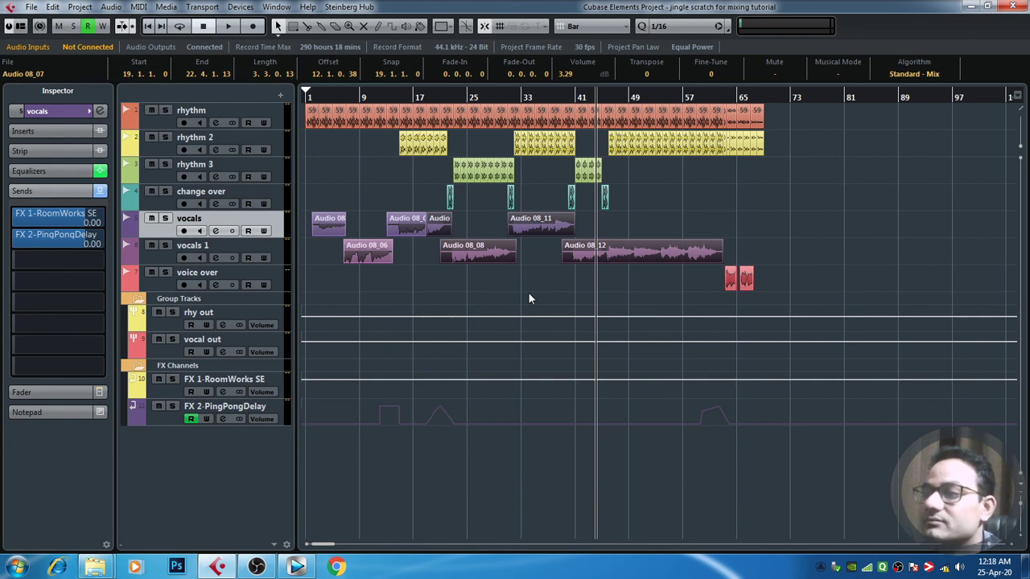
click(419, 292)
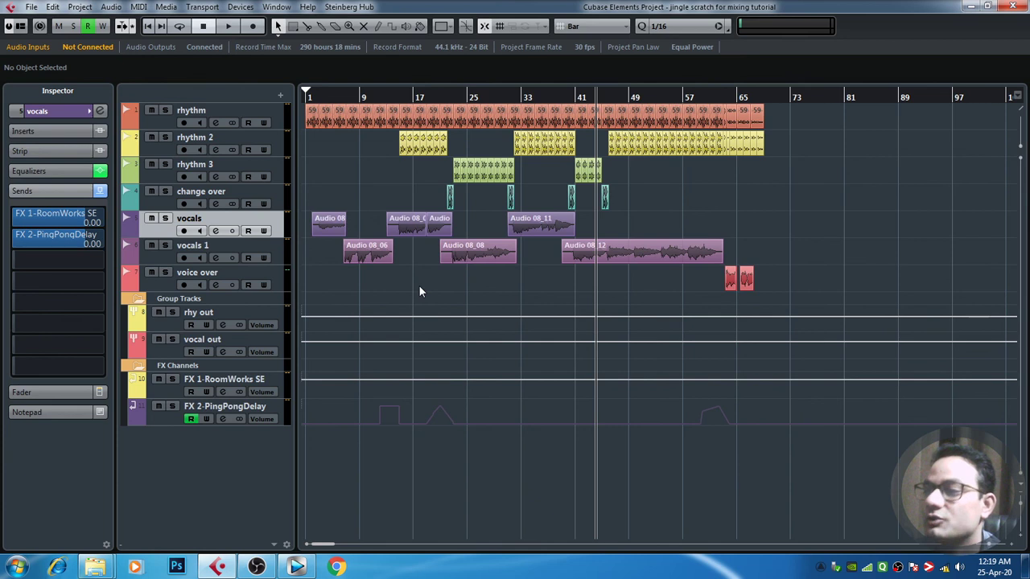